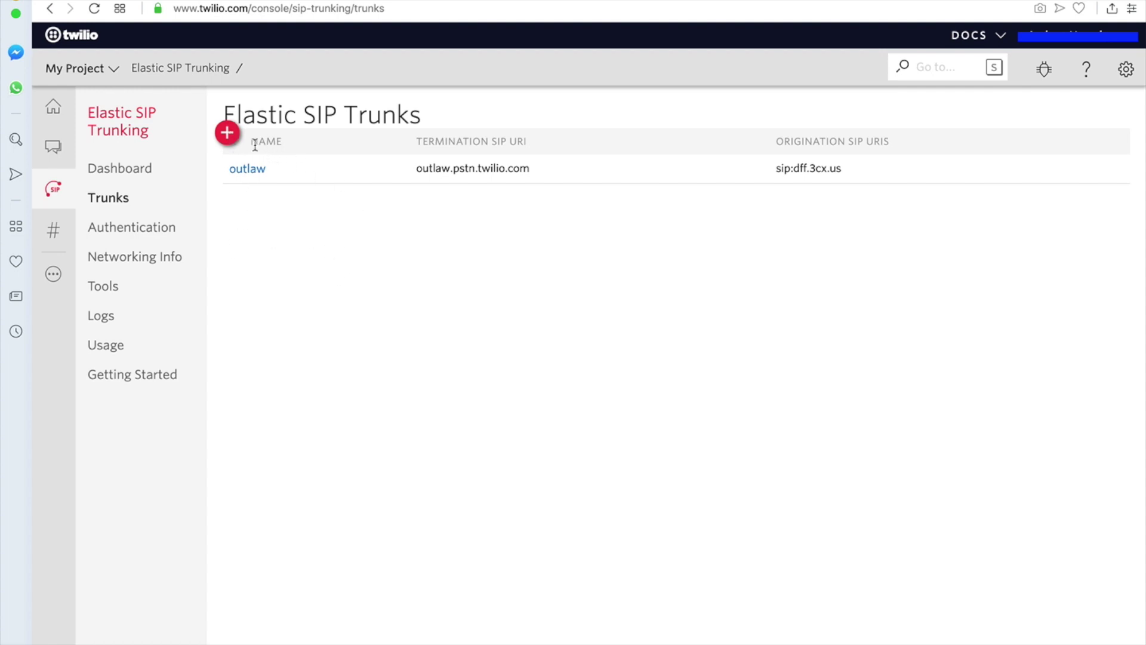
- Create a new Twilio SIP trunk with the friendly name 'misc'
click(228, 133)
click(513, 140)
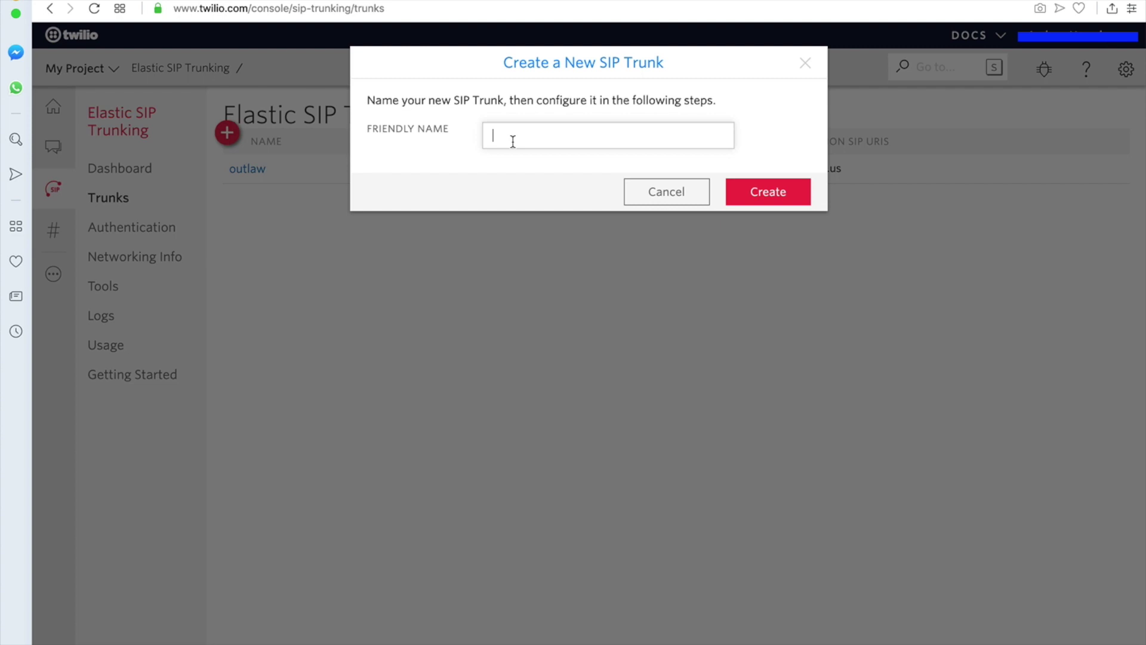
text(and)
key(BackSpace)
key(BackSpace)
key(BackSpace)
text(misc)
click(780, 199)
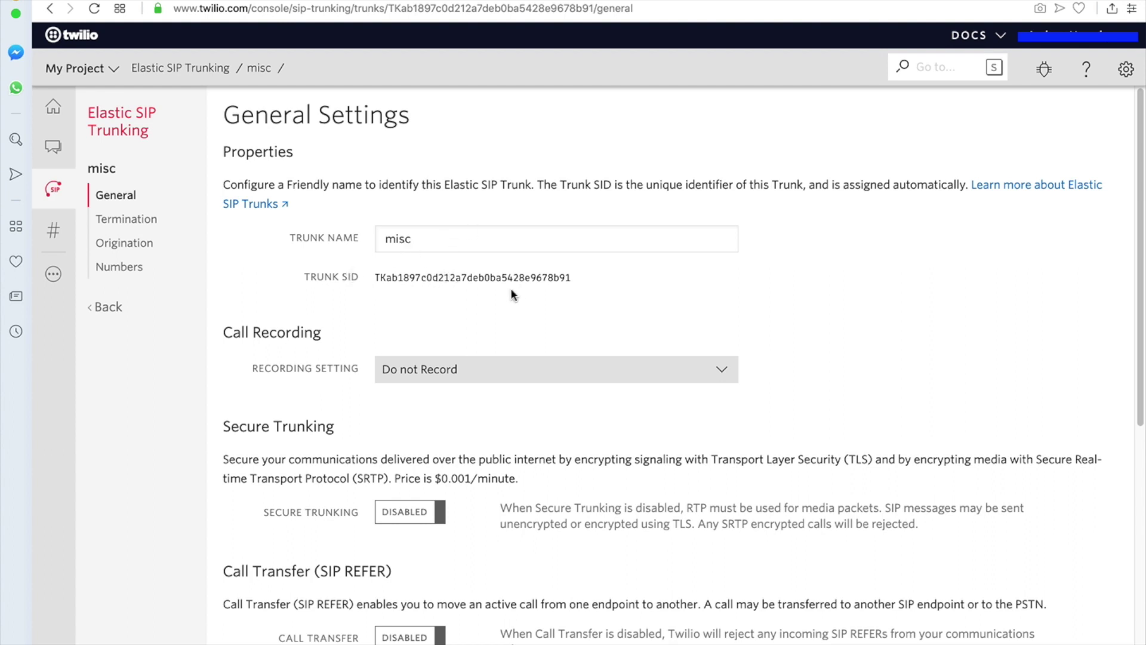
scroll(463, 310, down, 1)
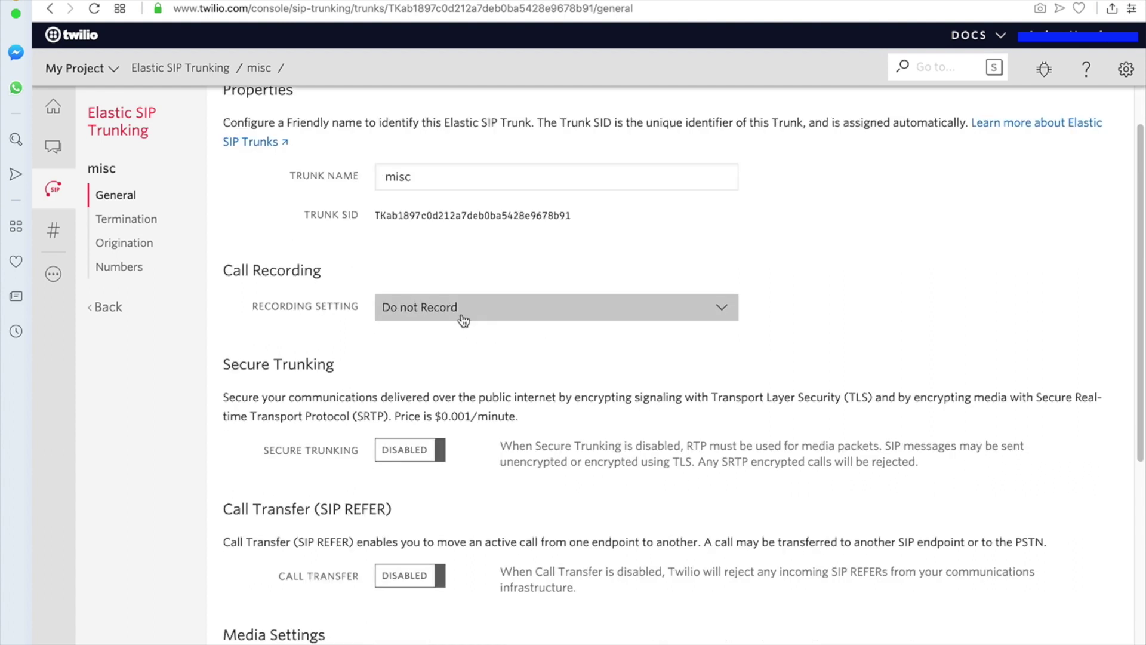
double_click(458, 212)
click(482, 256)
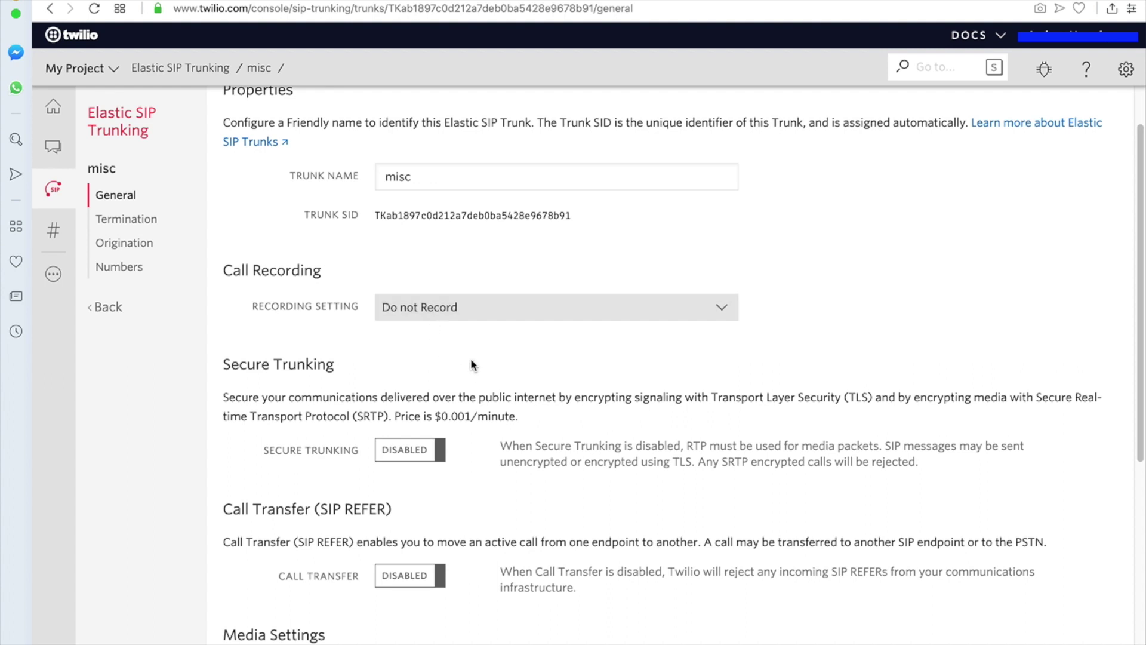
scroll(464, 354, down, 2)
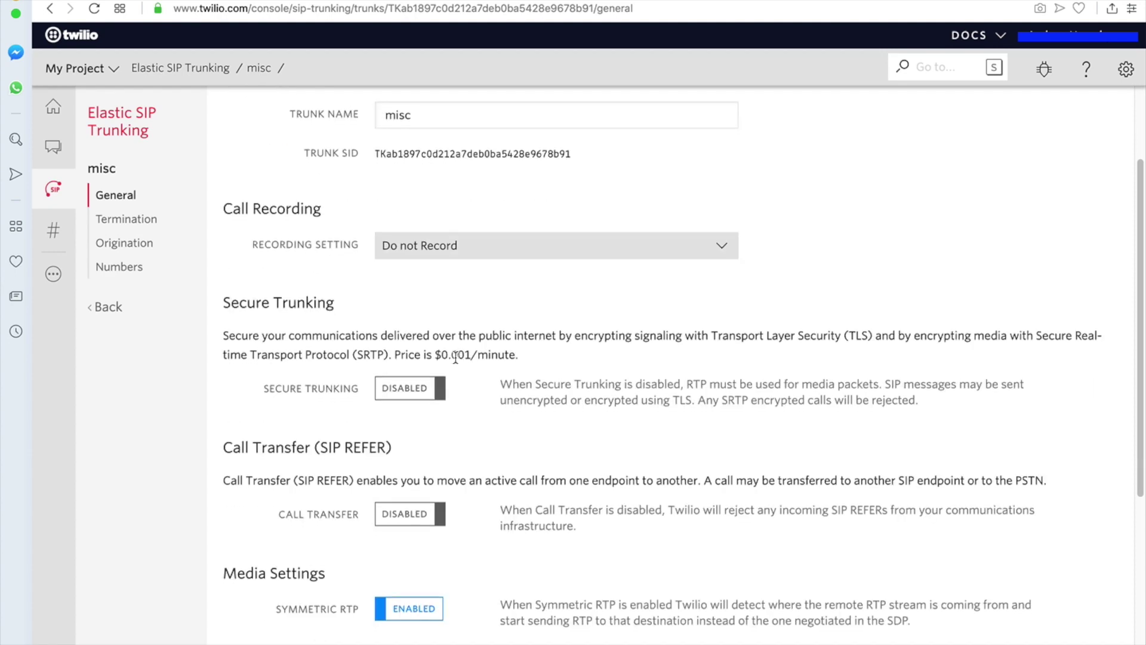
scroll(425, 364, down, 2)
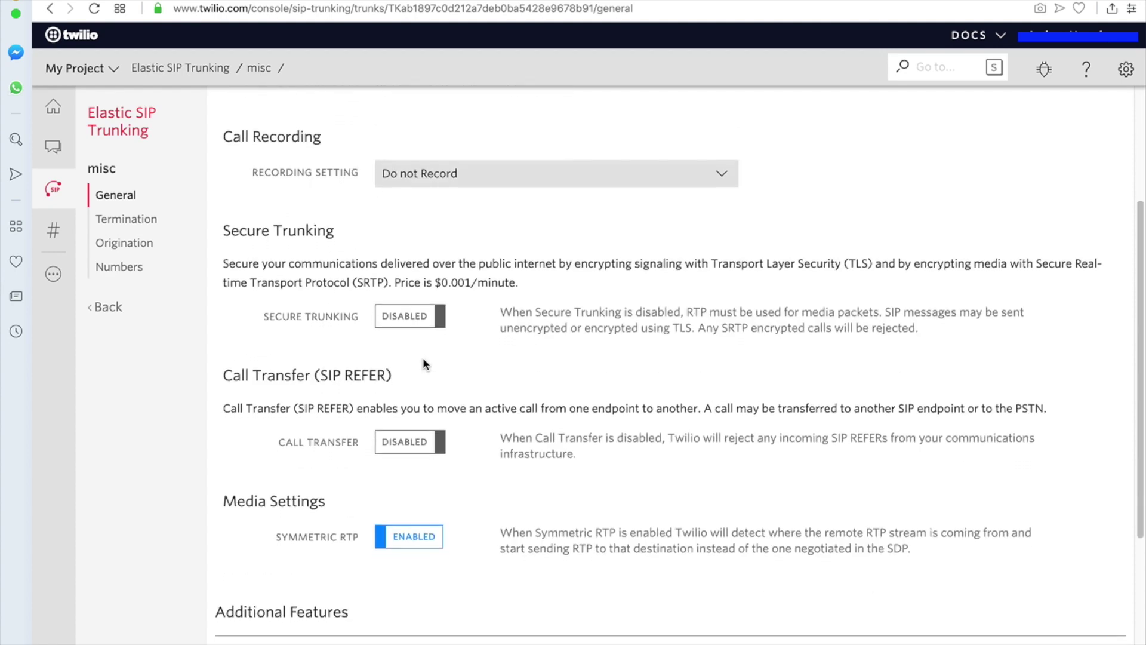
scroll(425, 364, down, 2)
scroll(404, 508, down, 6)
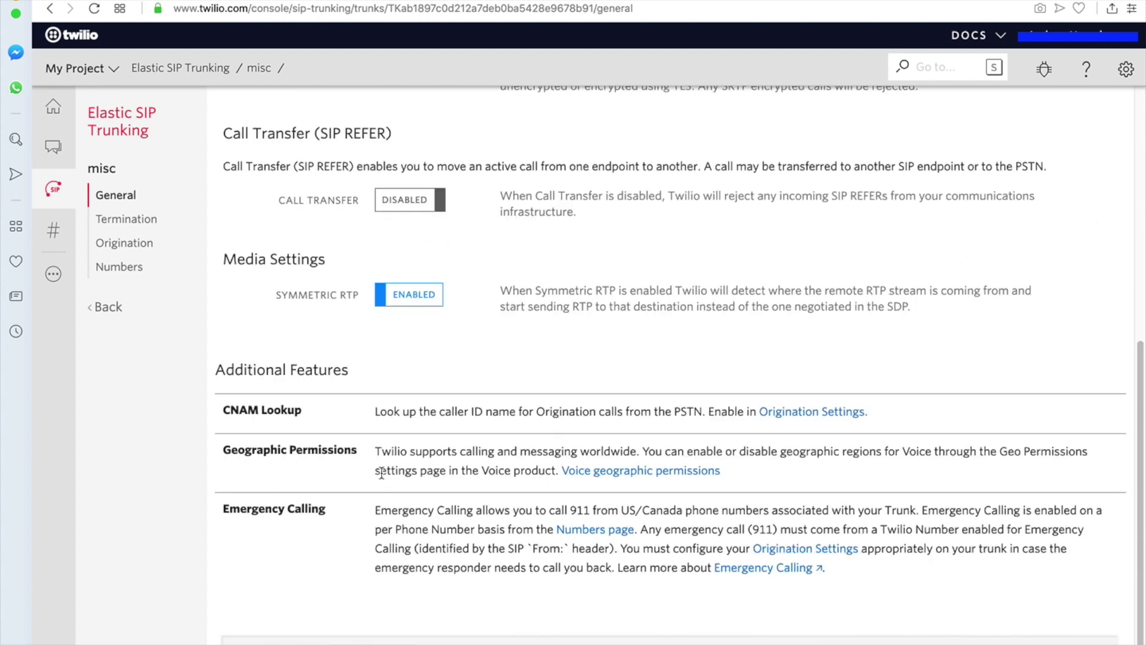
scroll(406, 460, up, 13)
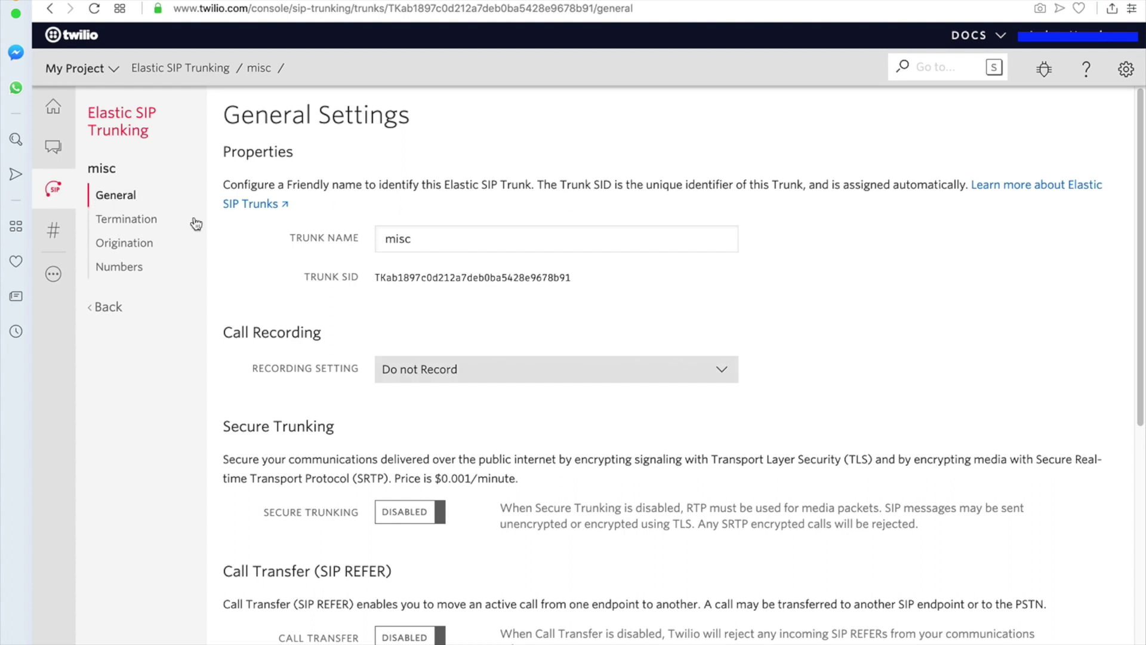
- Set the misc trunk's termination SIP URI to misc.pstn.twilio.com and confirm it is available
click(148, 222)
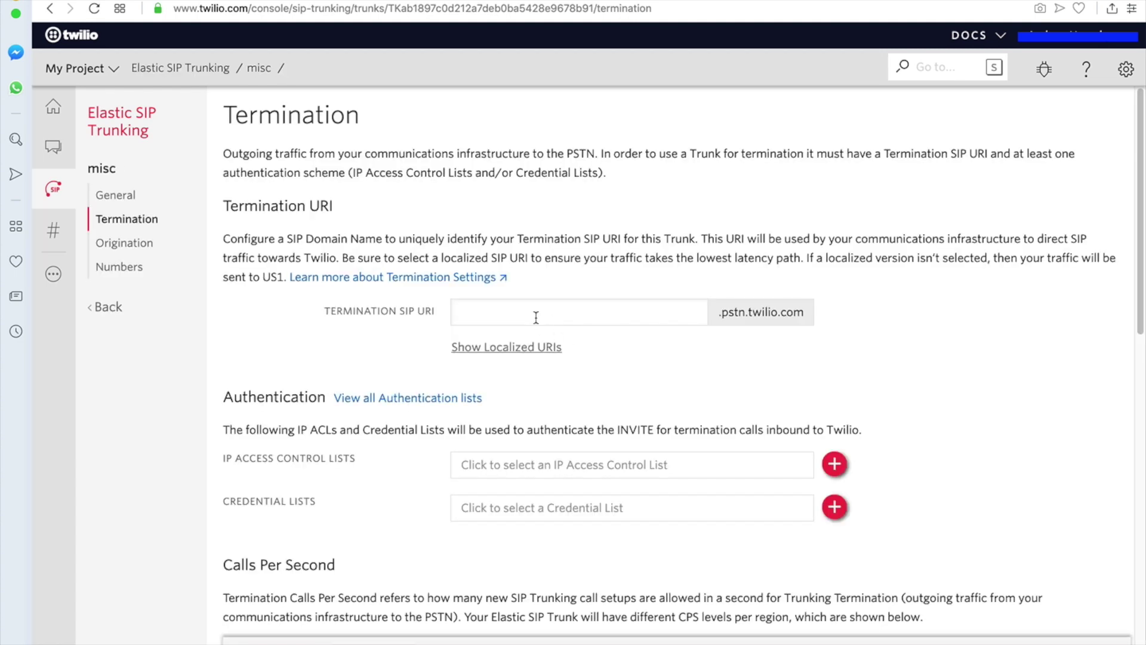
click(536, 315)
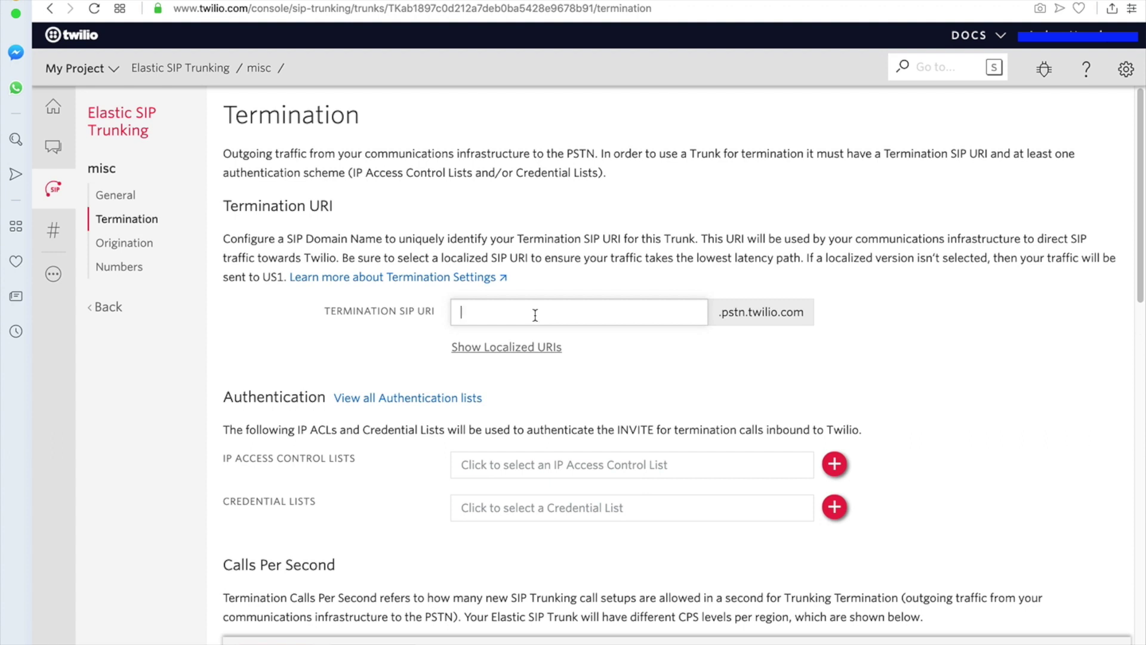
text(misc)
click(590, 346)
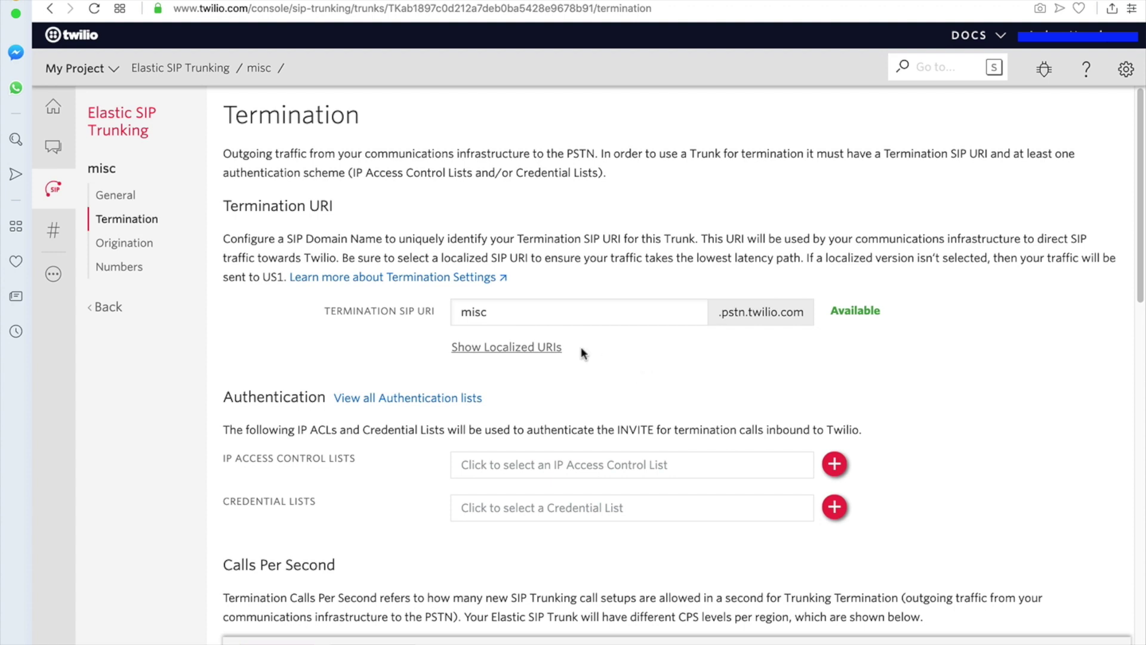
click(520, 313)
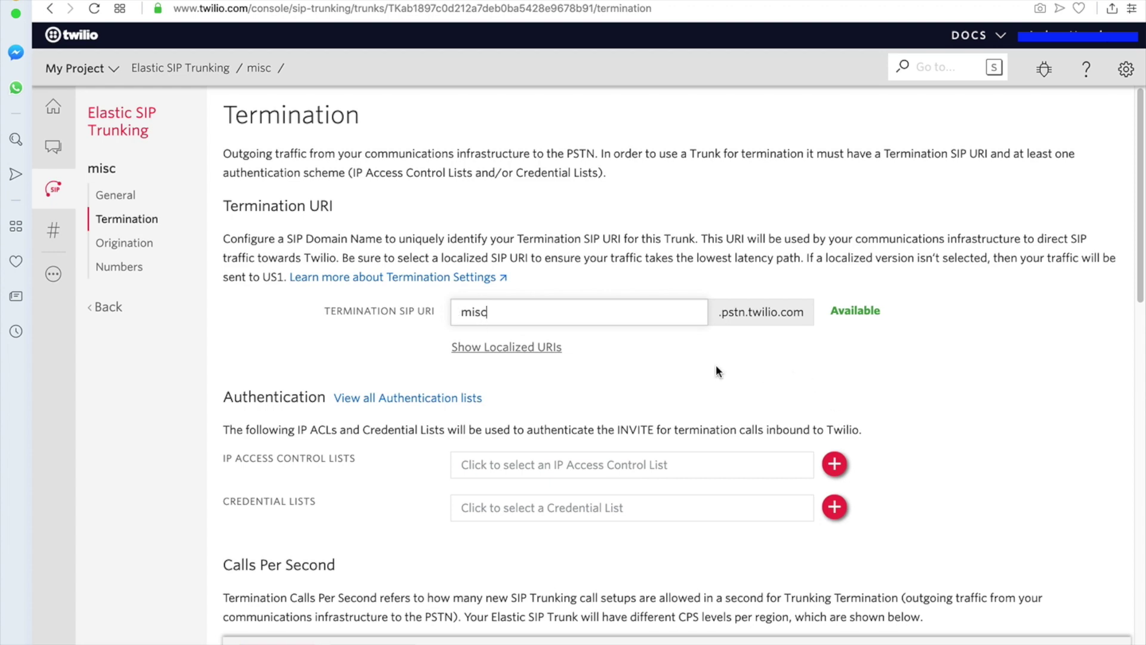
- Attach the 170.75.242.224 IP access control list, leaving credential lists unselected
scroll(715, 369, down, 1)
scroll(715, 367, down, 3)
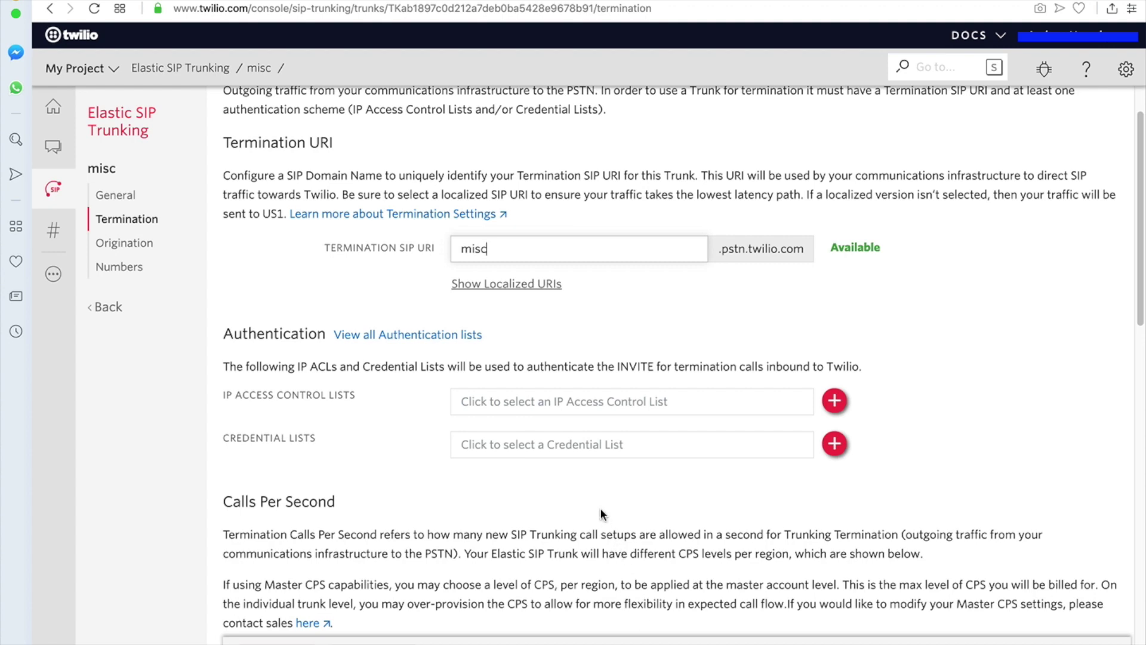
scroll(543, 475, down, 3)
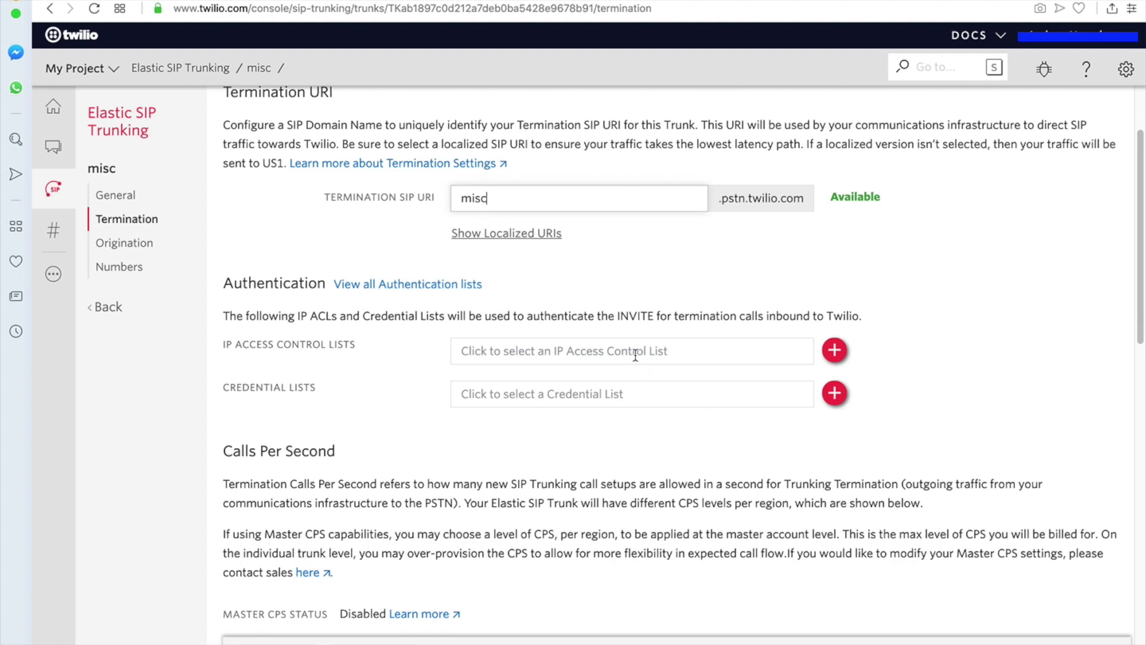
click(675, 353)
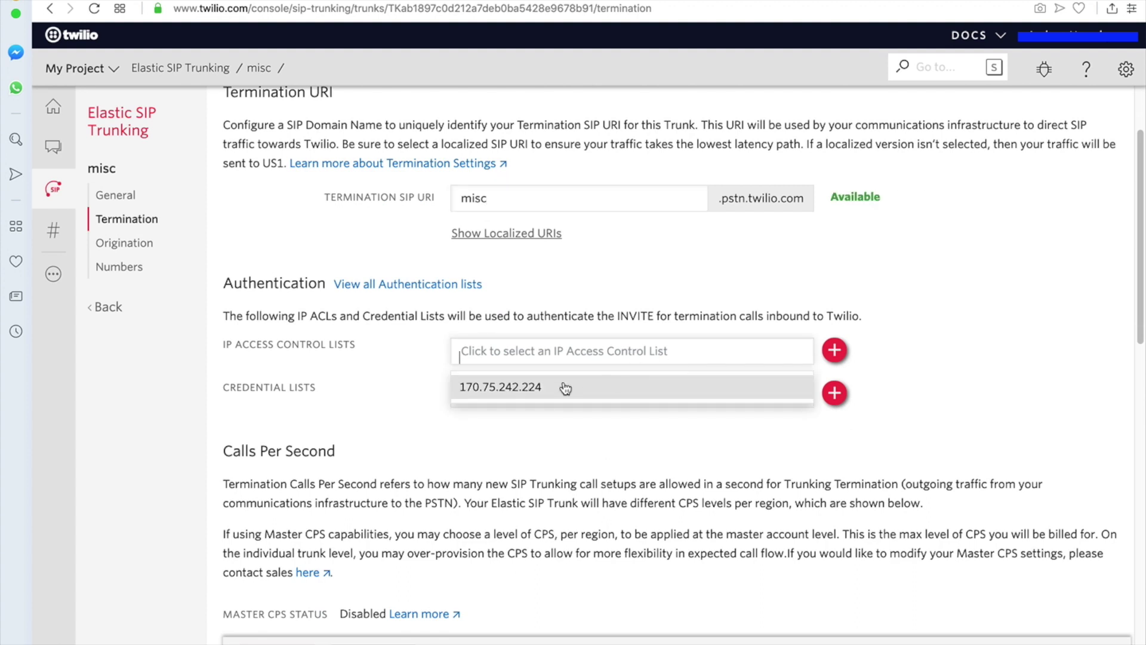
click(566, 388)
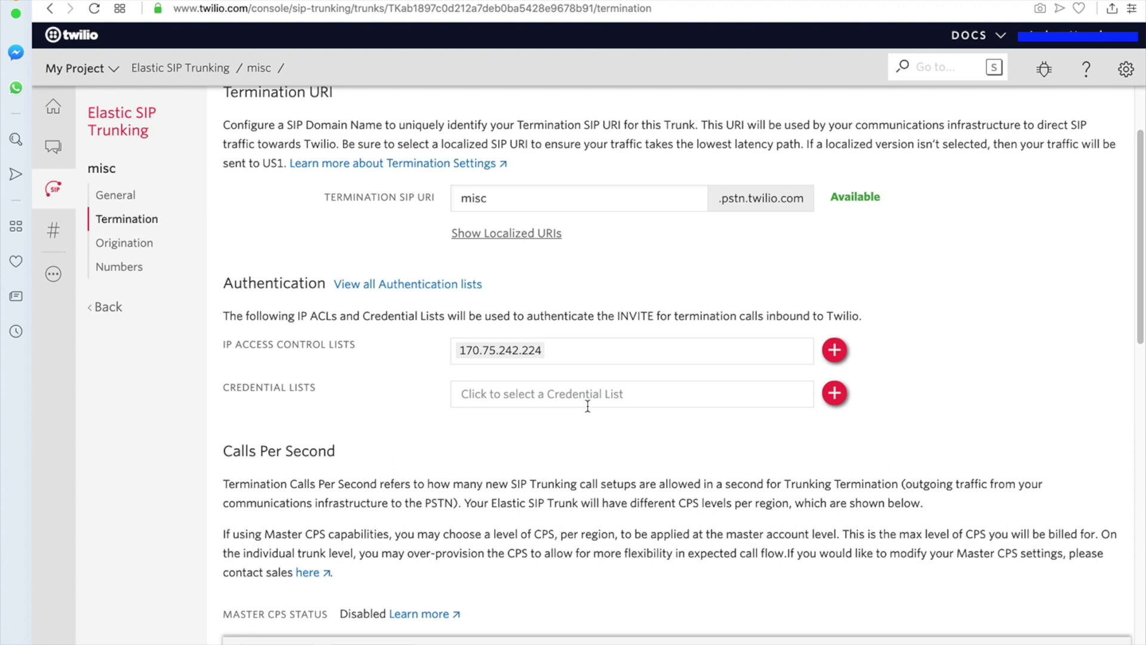
click(606, 395)
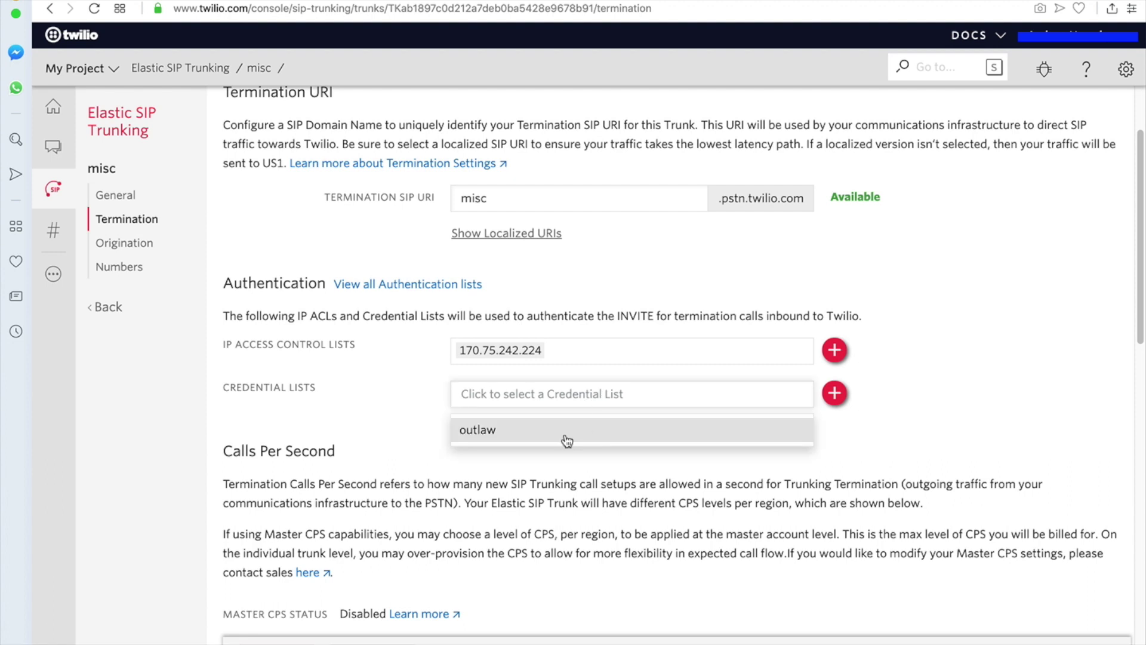
click(363, 390)
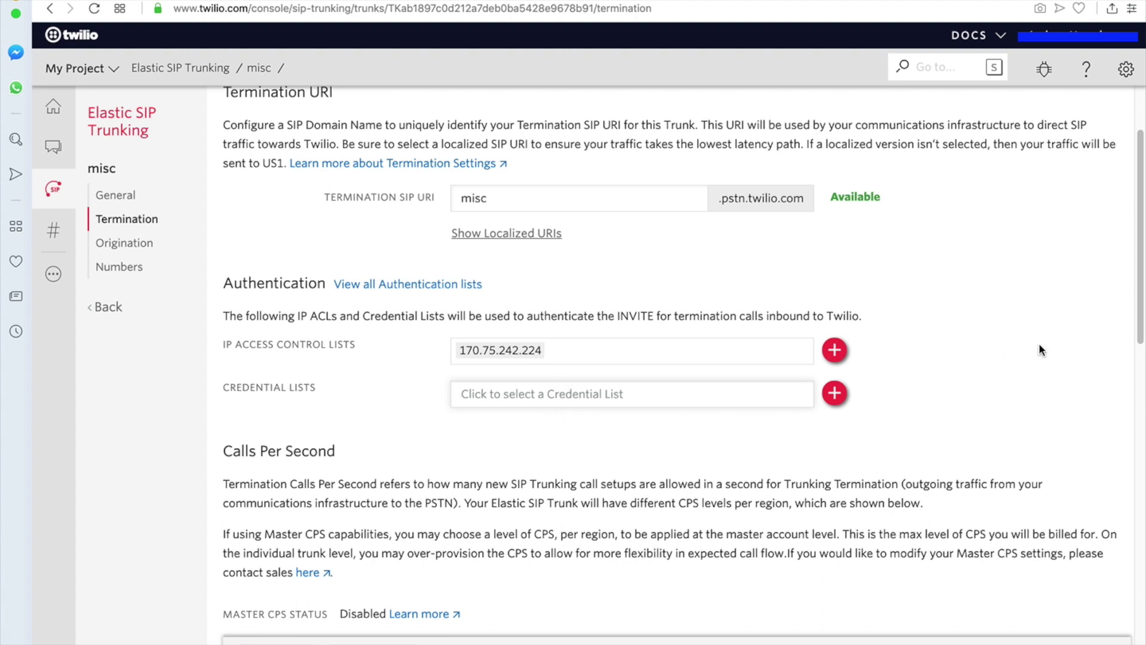
click(836, 352)
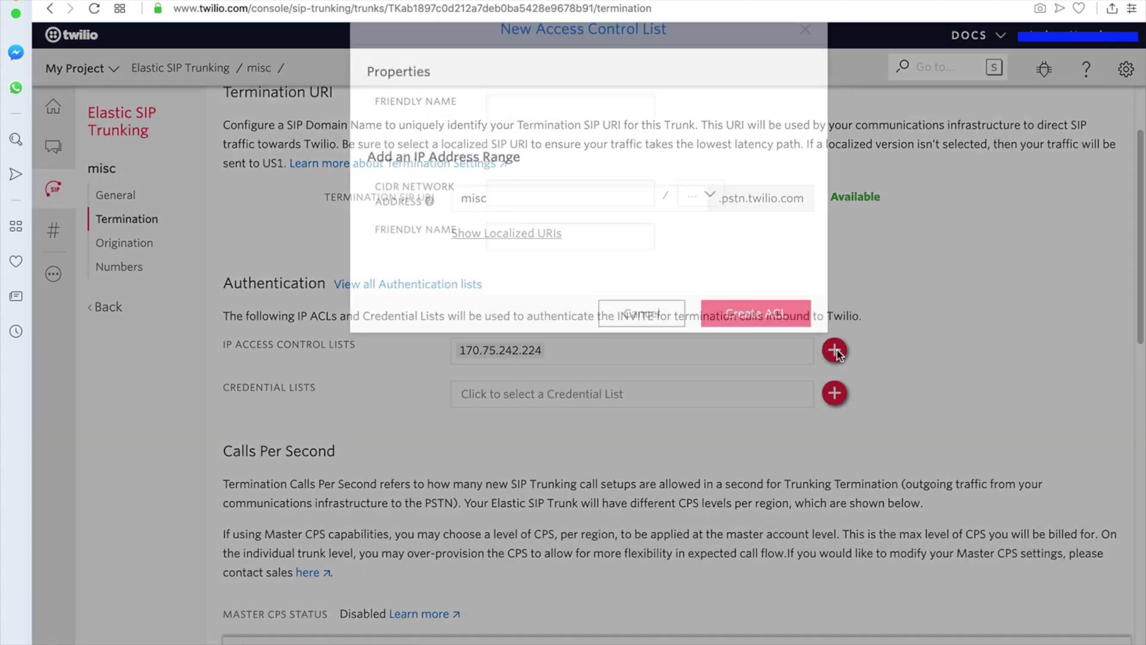
click(512, 141)
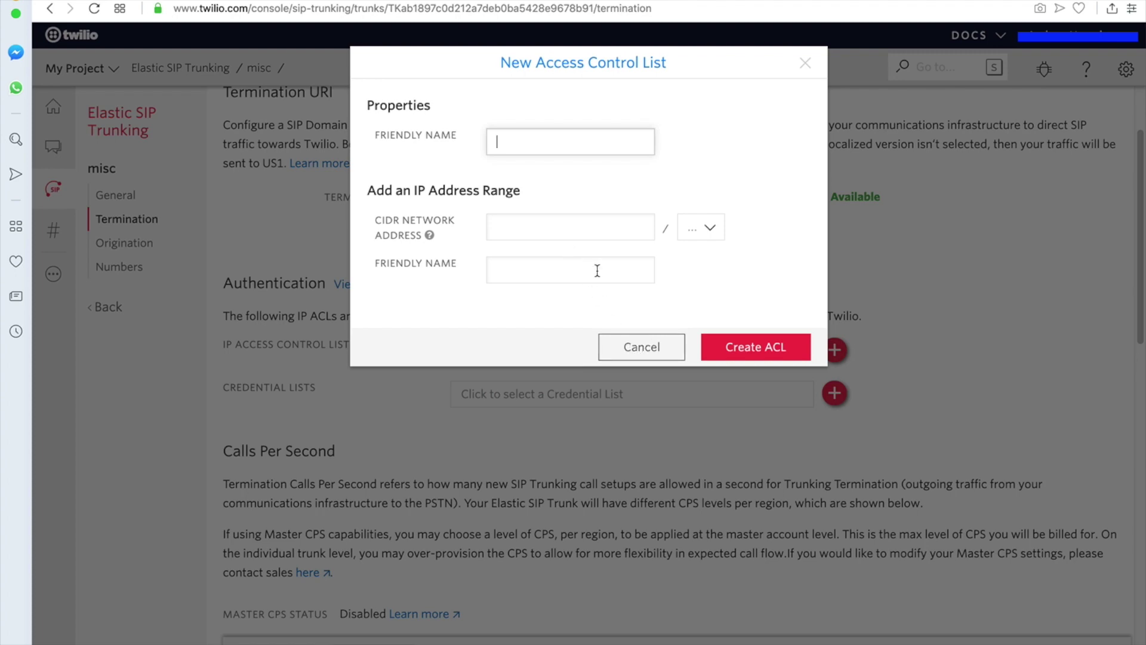
click(635, 349)
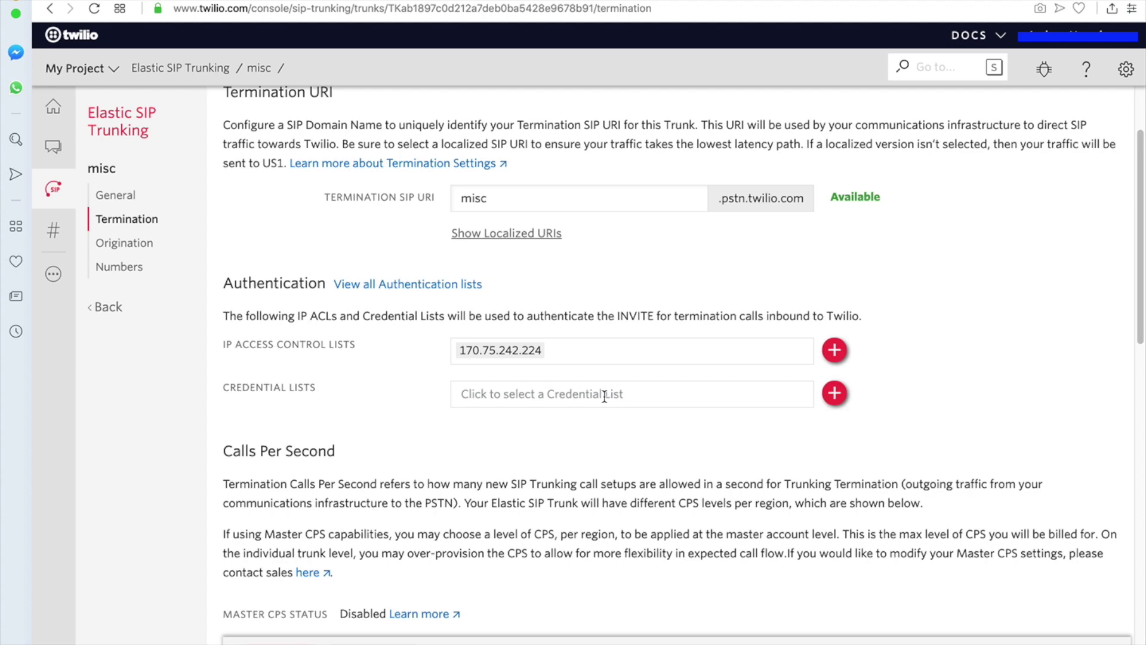
scroll(541, 456, down, 3)
scroll(675, 408, down, 5)
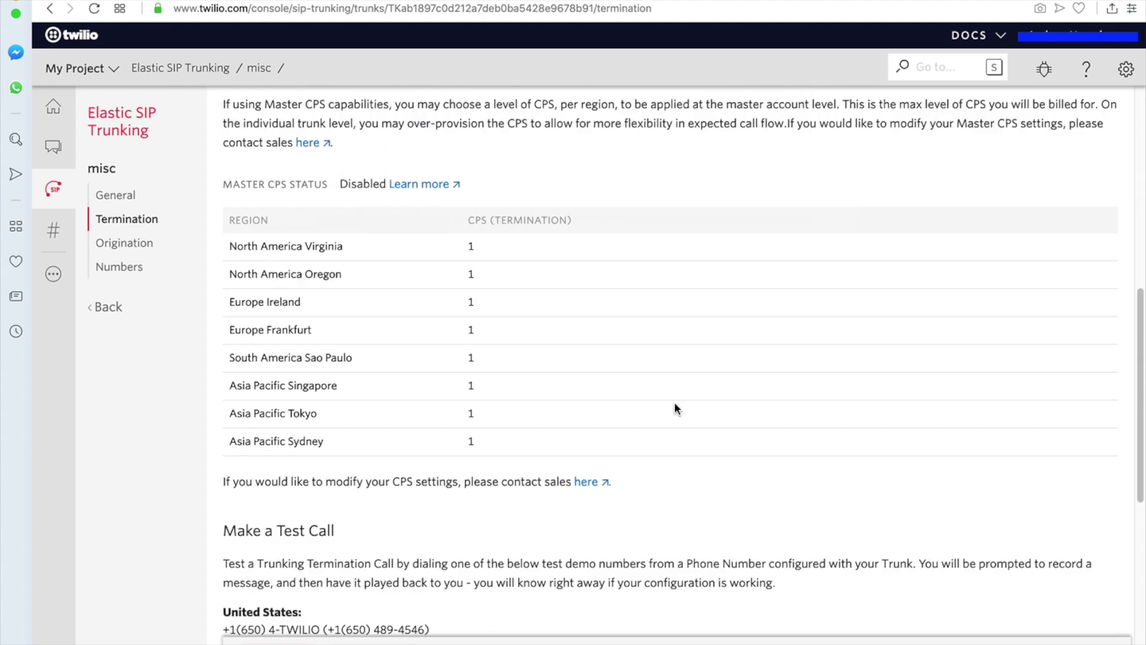
scroll(675, 408, down, 8)
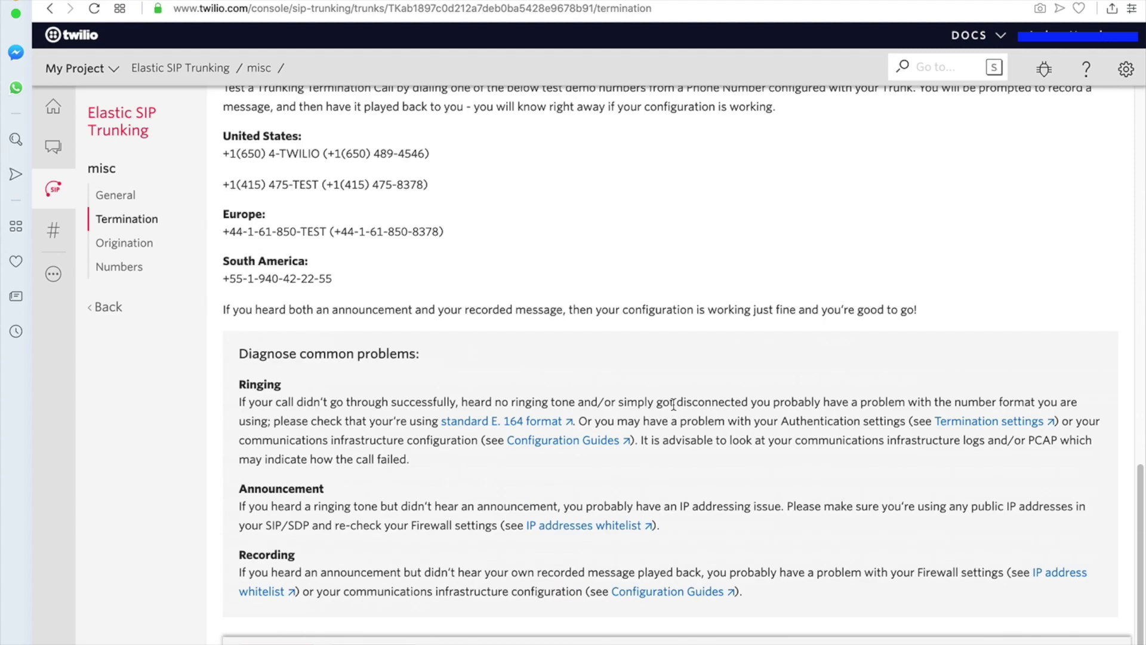
scroll(665, 411, up, 10)
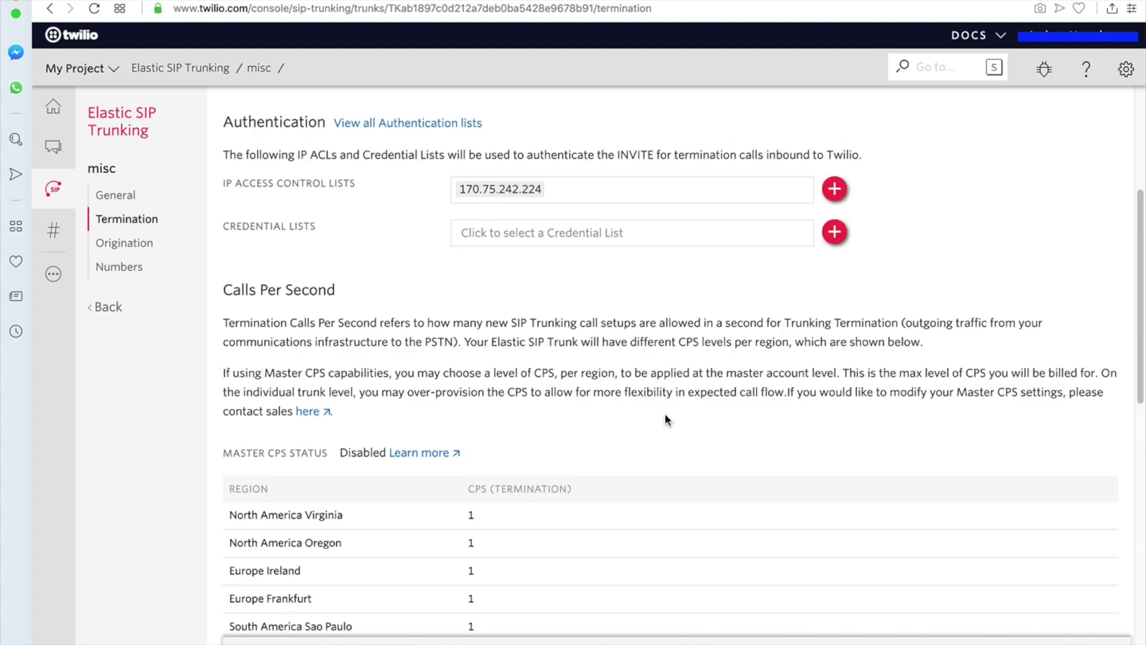
scroll(664, 413, down, 3)
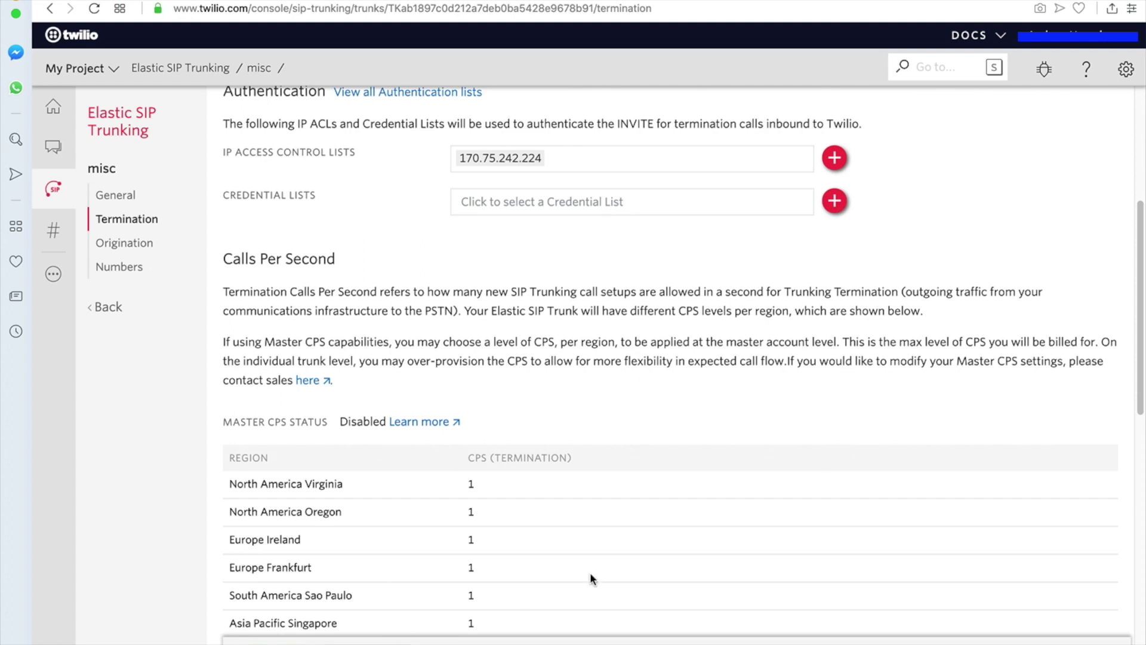
scroll(635, 554, up, 2)
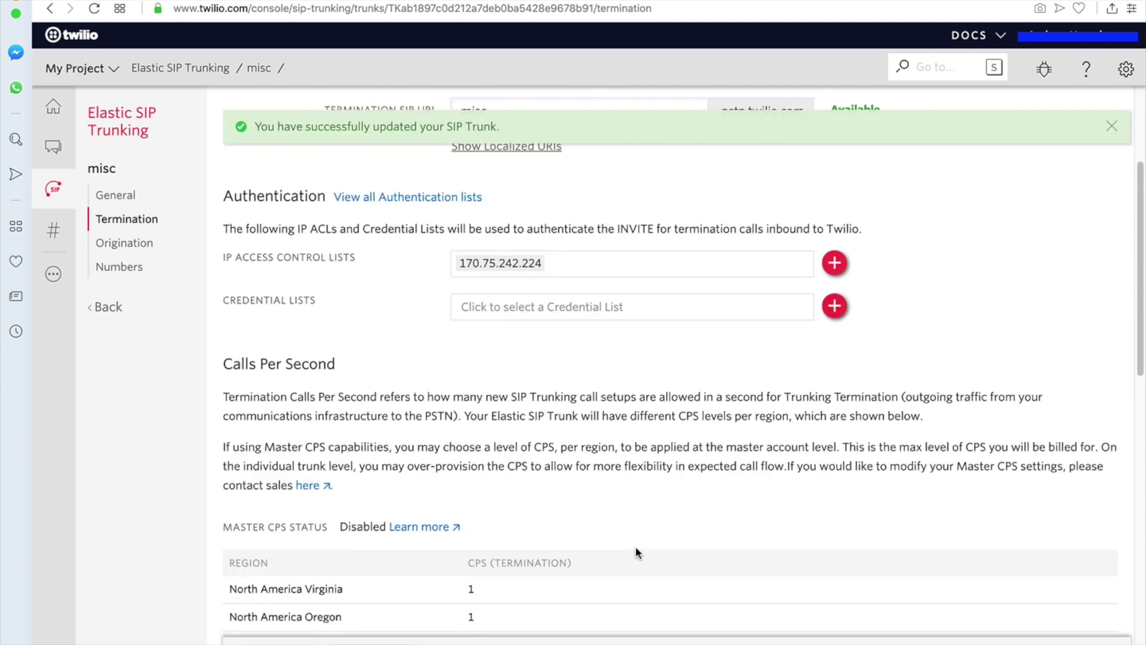
scroll(635, 545, up, 1)
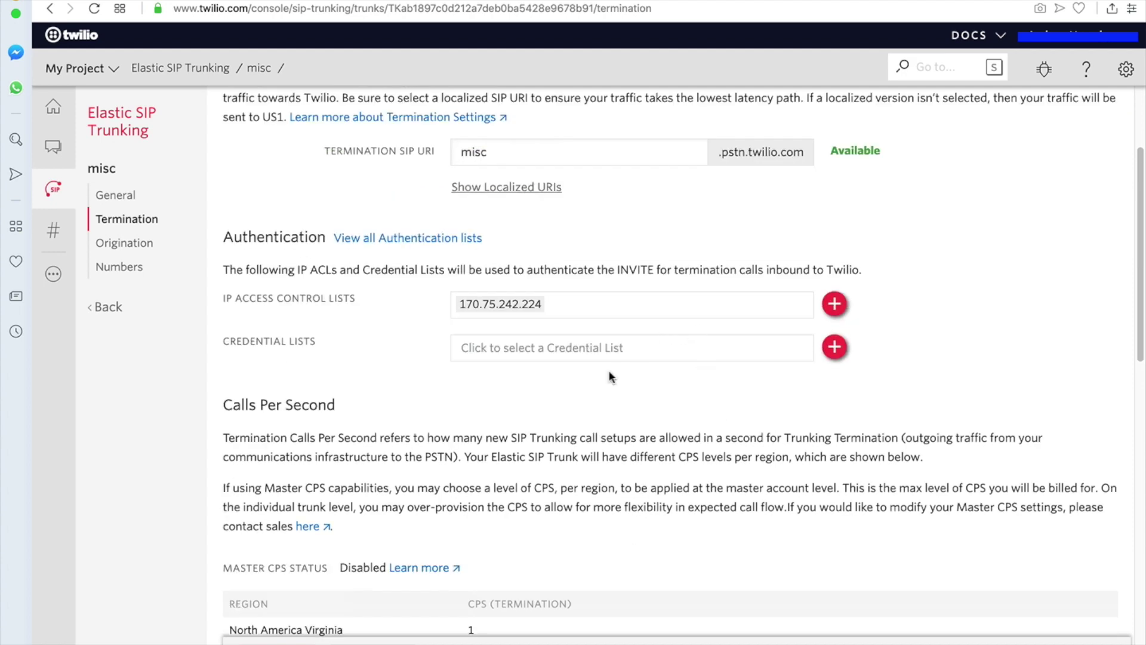
click(621, 353)
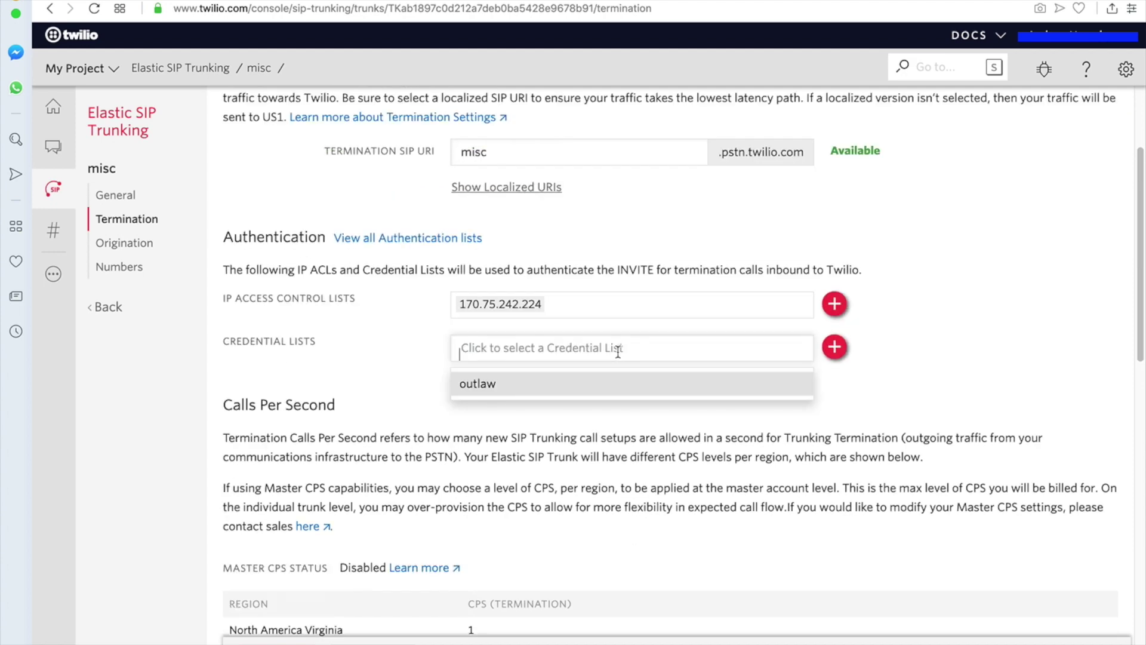
click(883, 400)
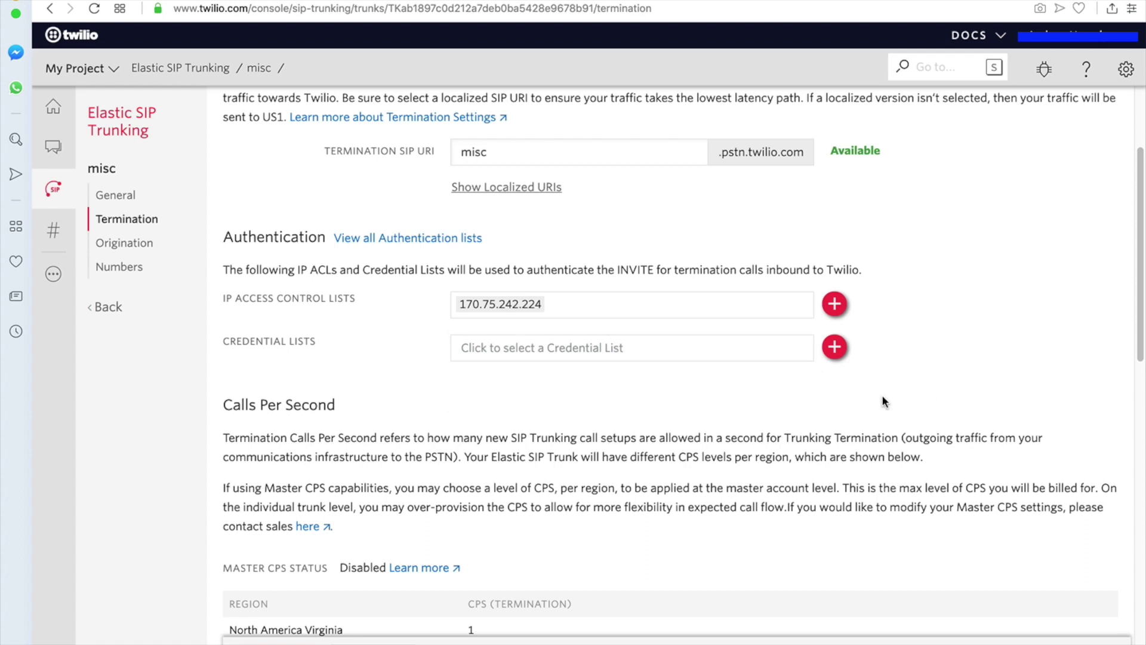
click(840, 354)
click(411, 399)
- Start a new credential list under Authentication named 'misc cred'
click(110, 309)
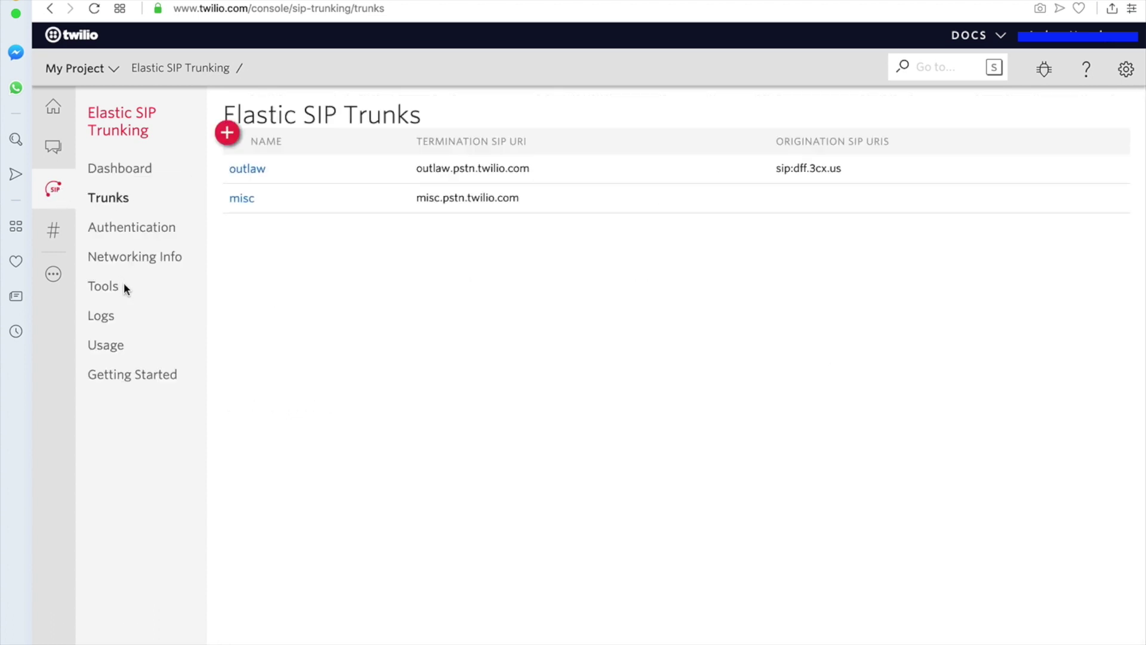
click(127, 237)
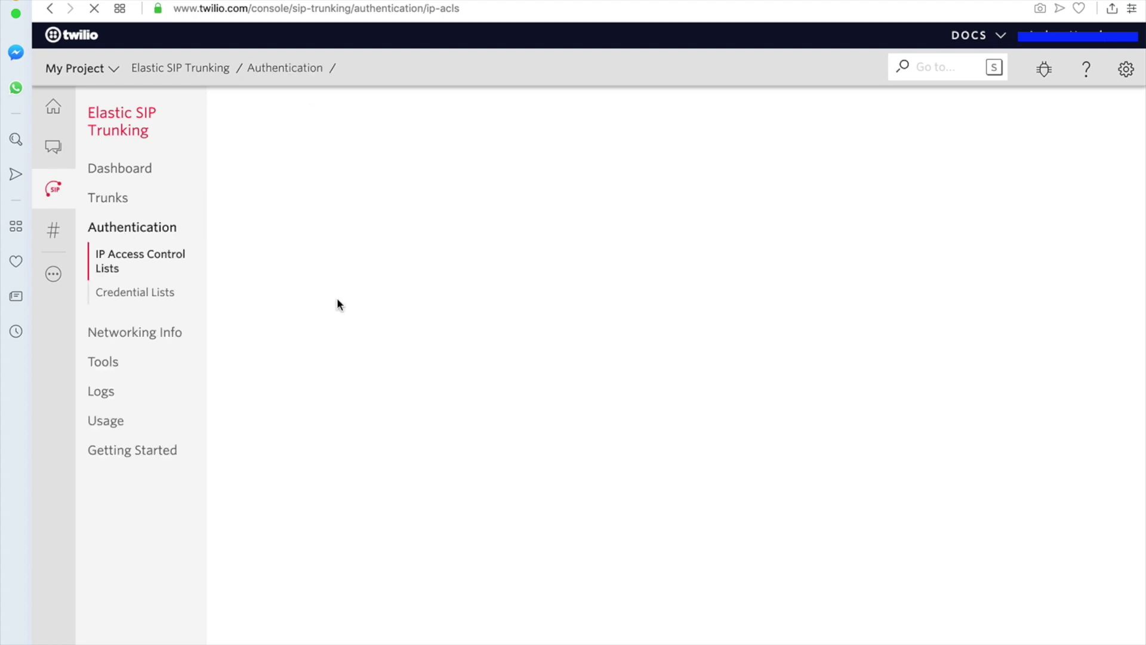
click(136, 300)
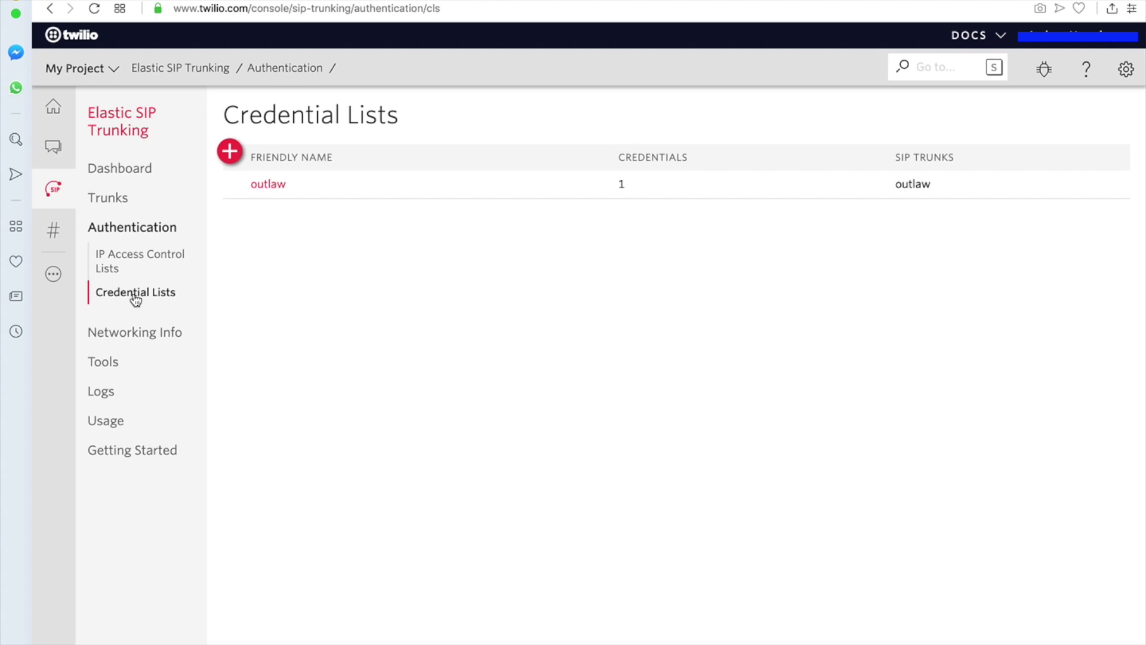
click(230, 152)
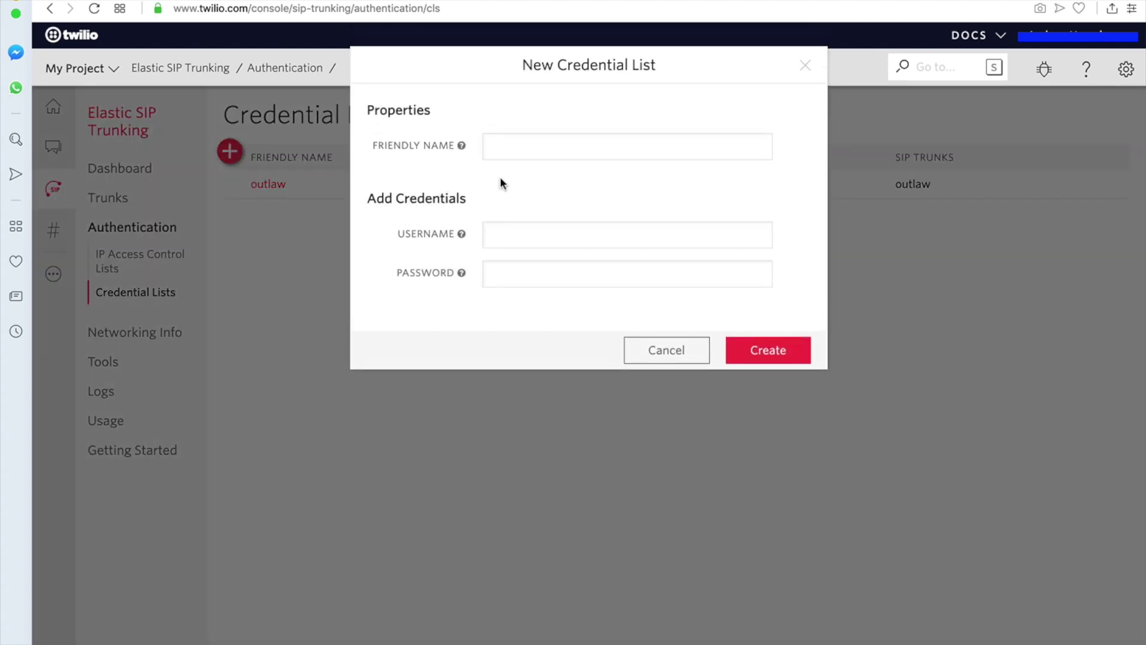
click(526, 147)
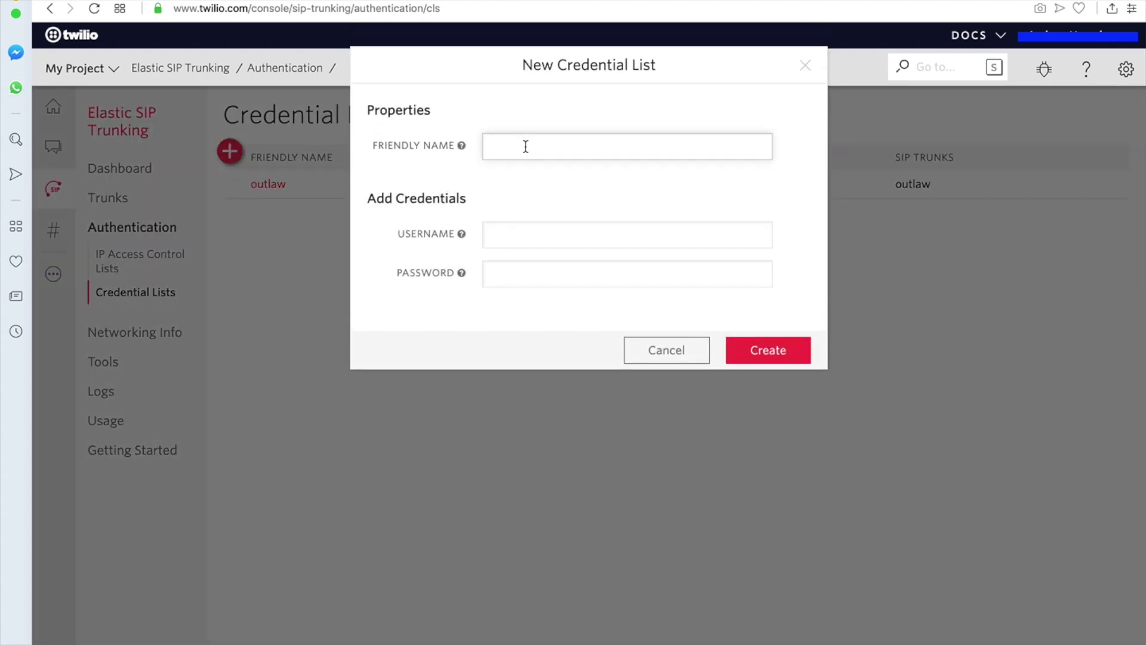
text(misc cred)
- Add a credential with username misc_cred and a pasted password, then create the list
key(Tab)
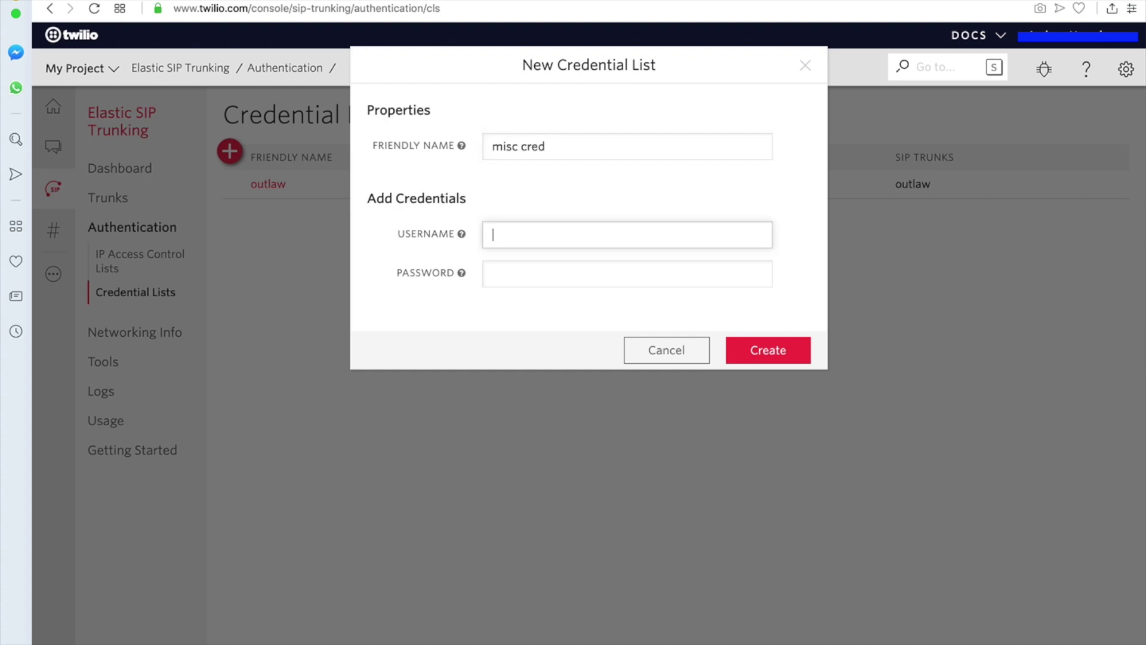
text(misc_cred)
key(Tab)
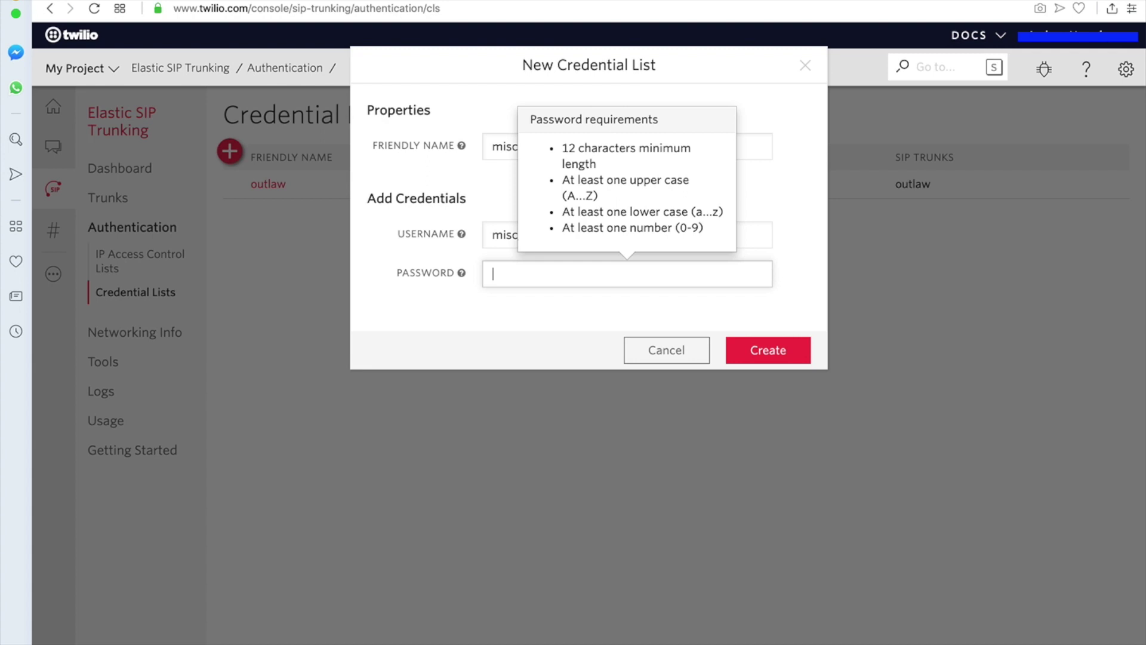
key(super+Tab)
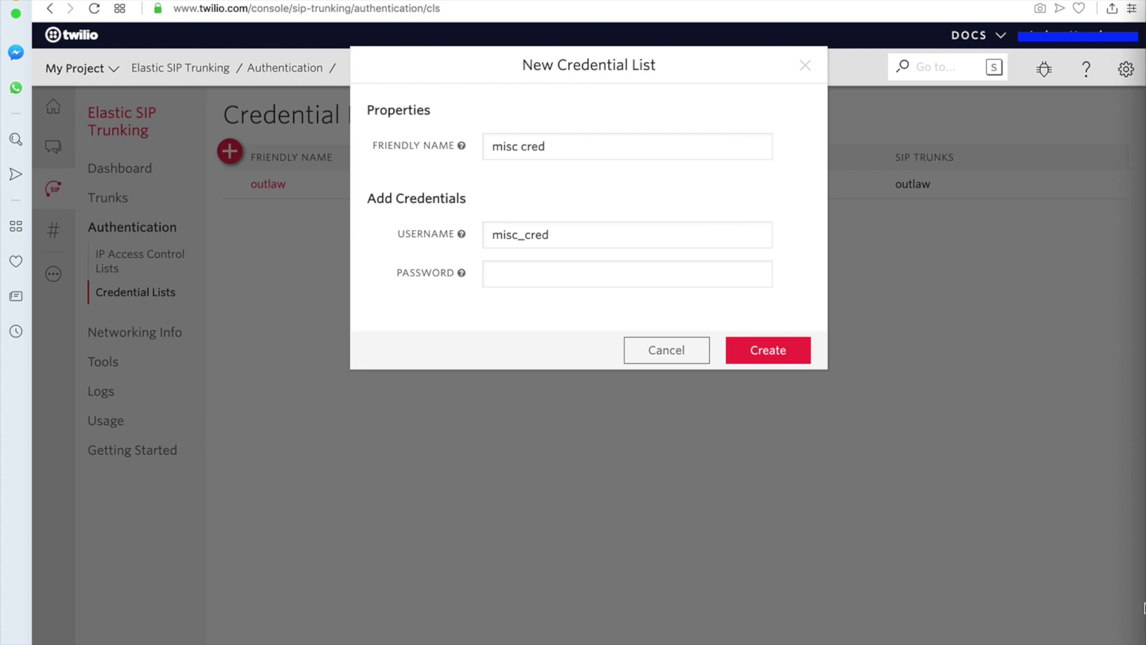
click(579, 275)
key(super+v)
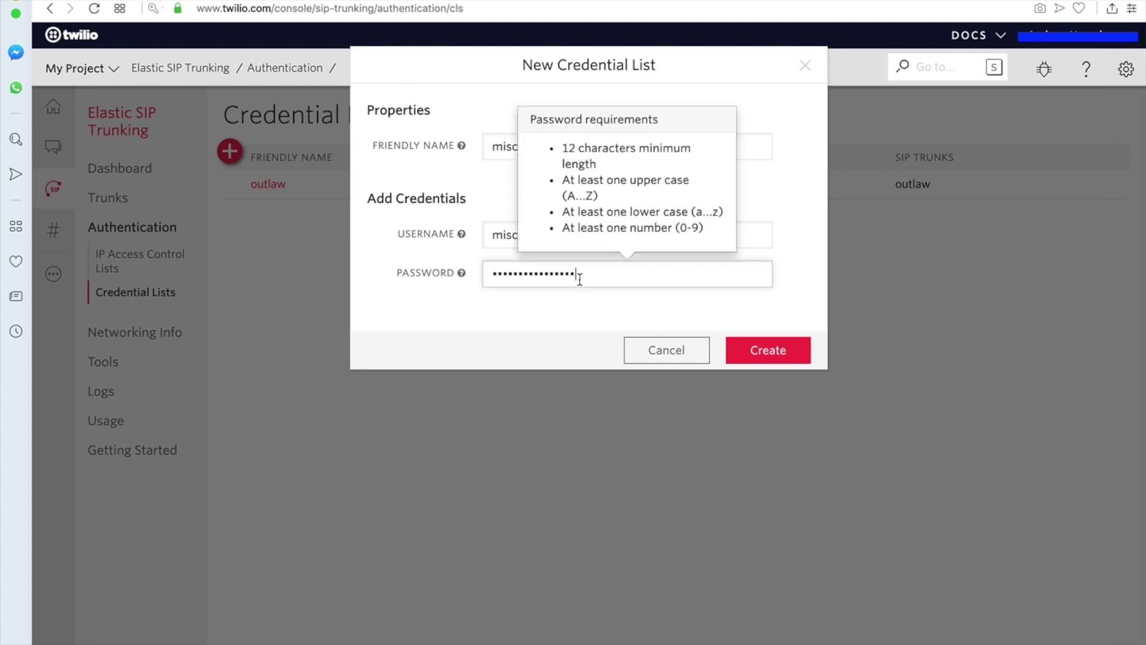
click(584, 303)
click(782, 351)
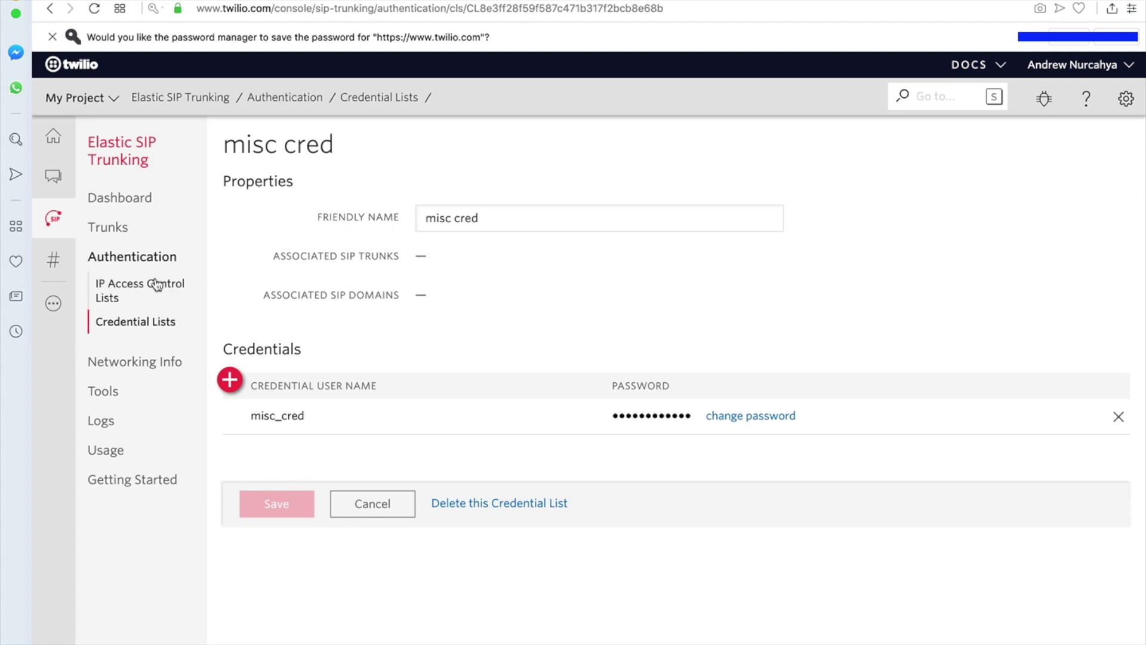
- Select the misc cred credential list for the misc trunk's termination authentication
click(120, 234)
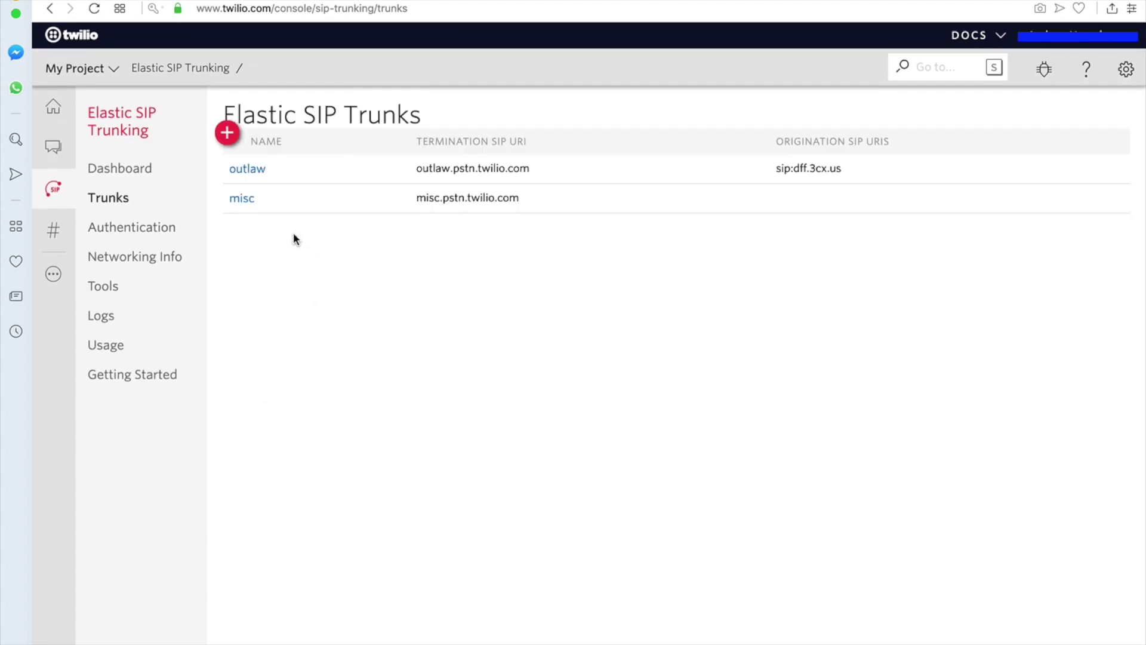
click(241, 199)
scroll(436, 410, down, 6)
scroll(441, 411, down, 2)
scroll(441, 410, up, 7)
click(130, 226)
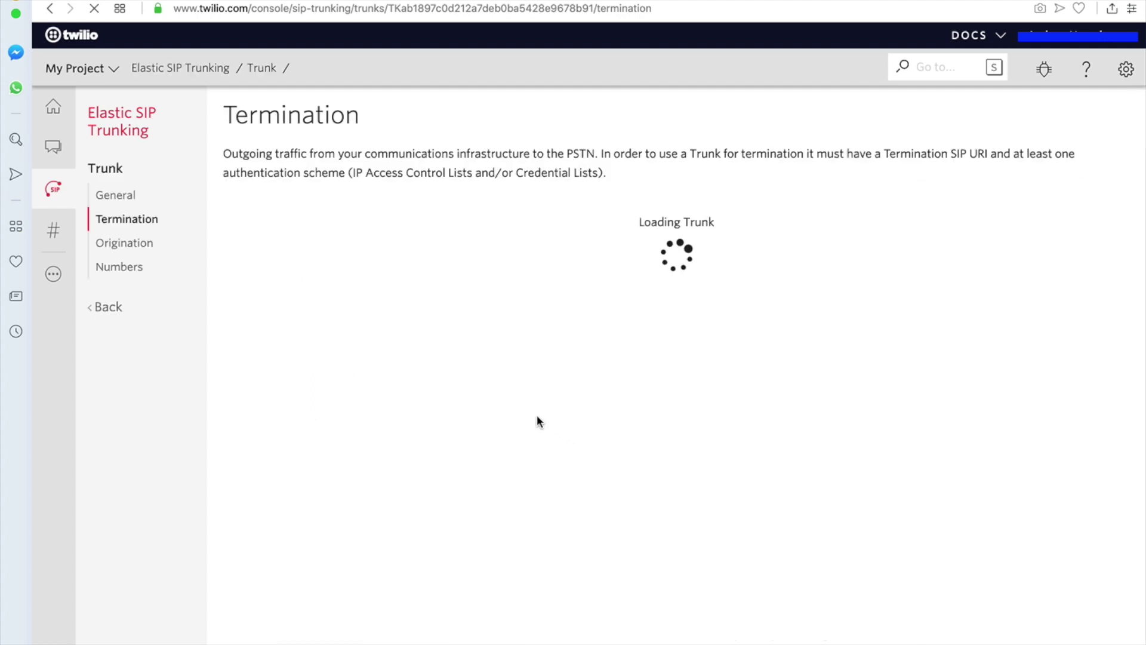
scroll(538, 421, down, 4)
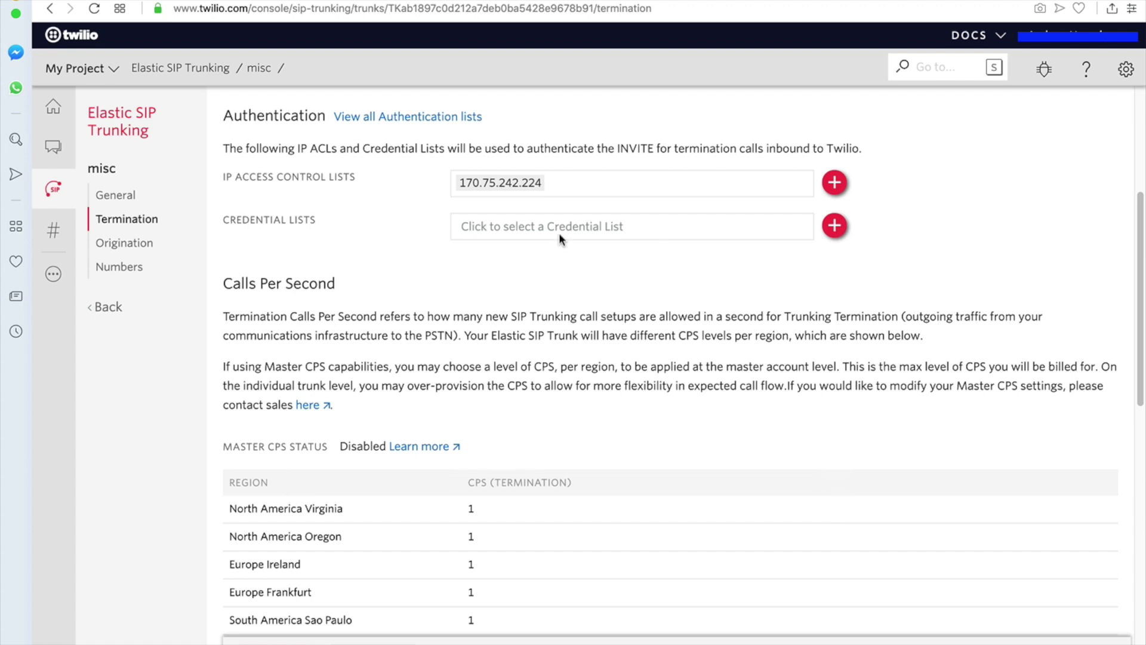
click(614, 226)
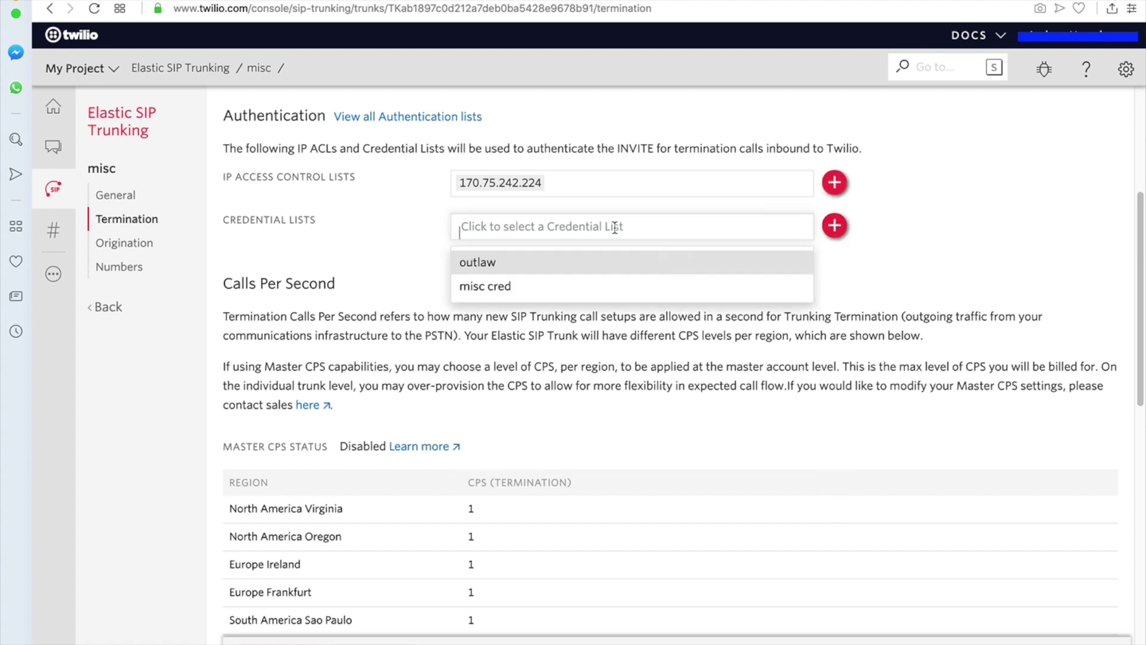
click(512, 288)
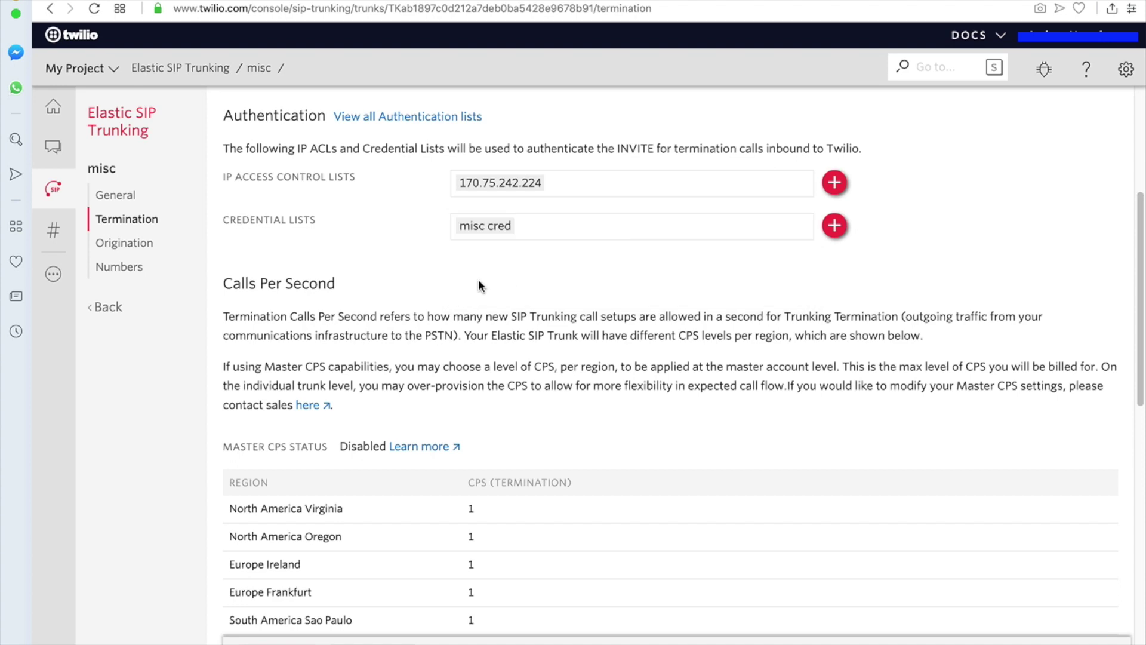
scroll(482, 304, down, 15)
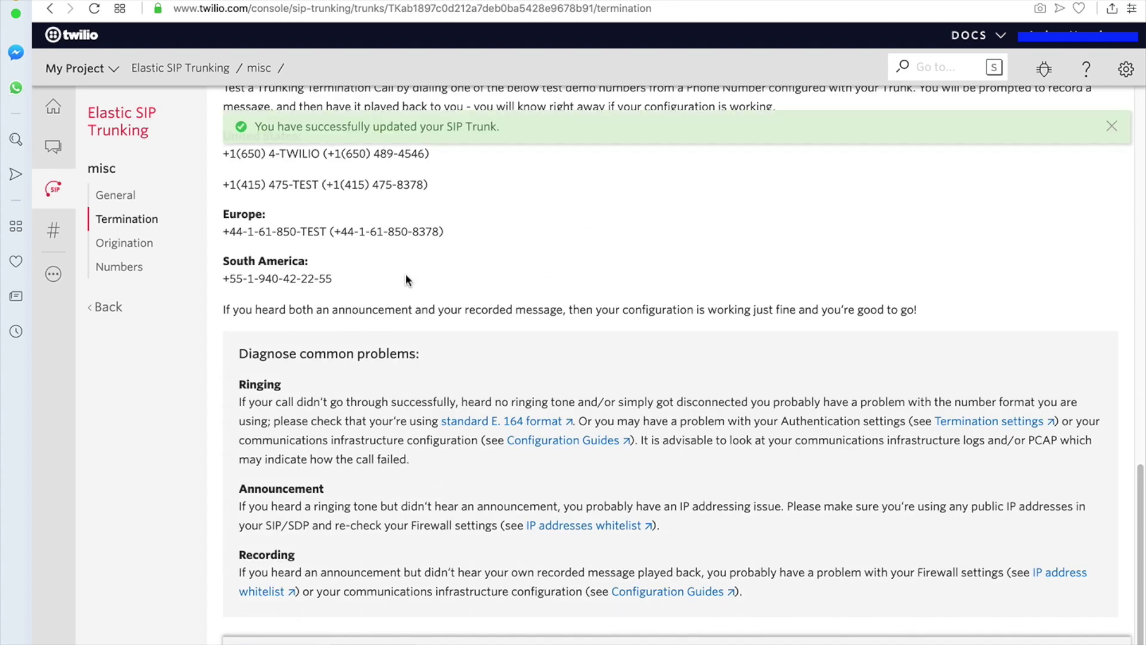
click(137, 248)
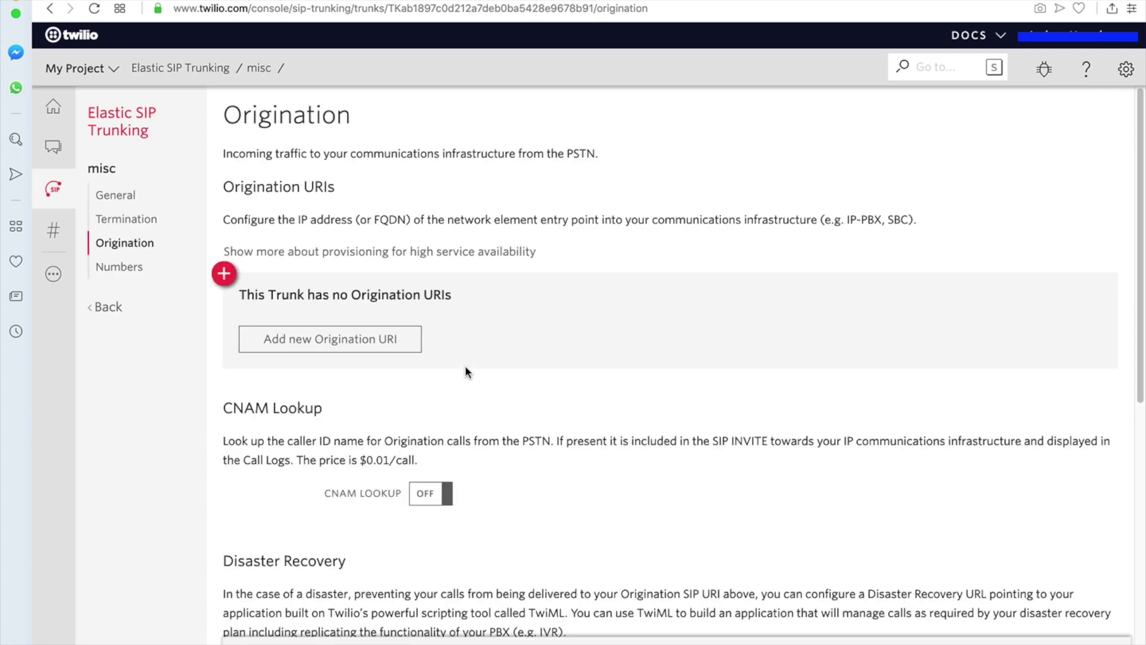
- Begin an origination URI entry with 'SIP:' and cancel it, leaving no origination URIs
scroll(464, 366, down, 1)
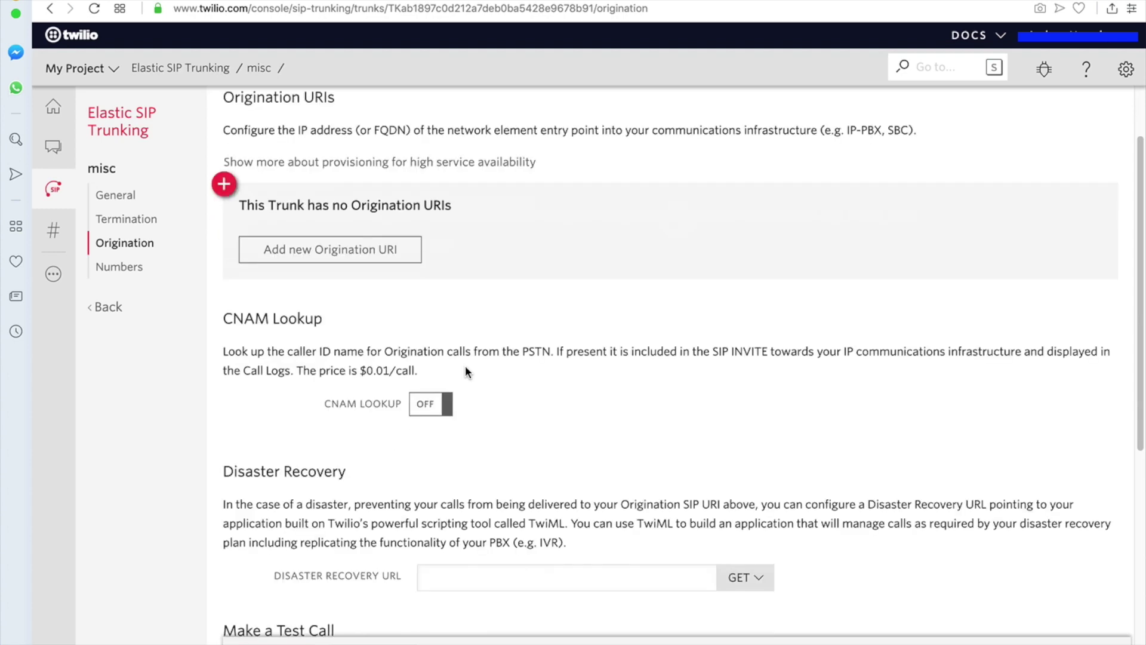
click(361, 254)
click(606, 104)
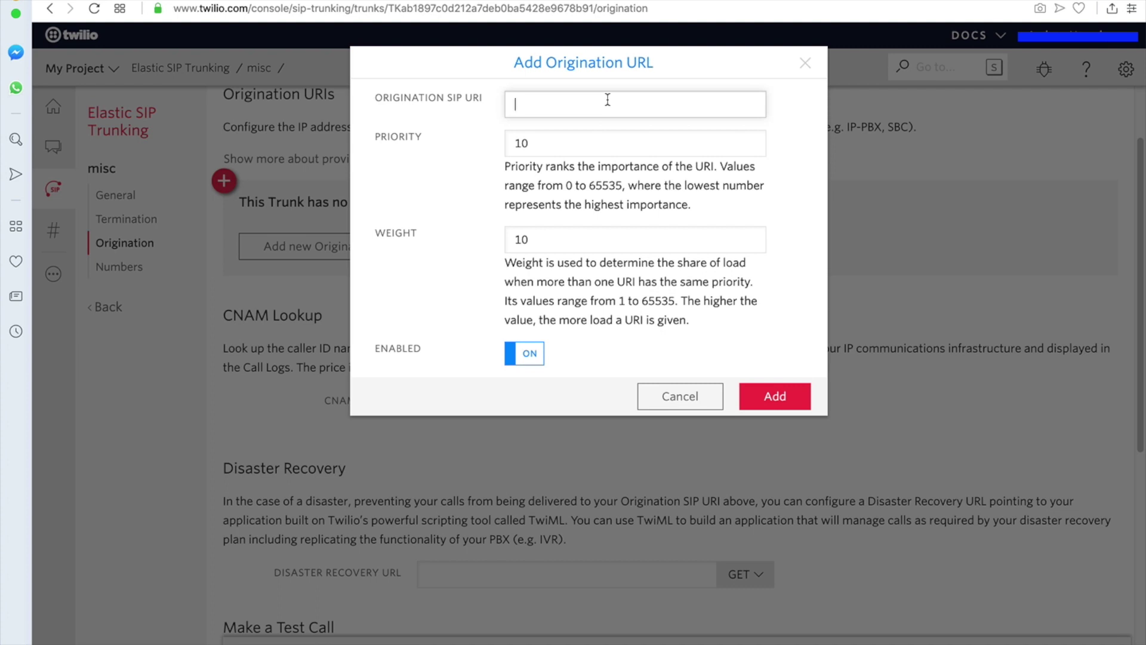
text(SIP:)
click(677, 397)
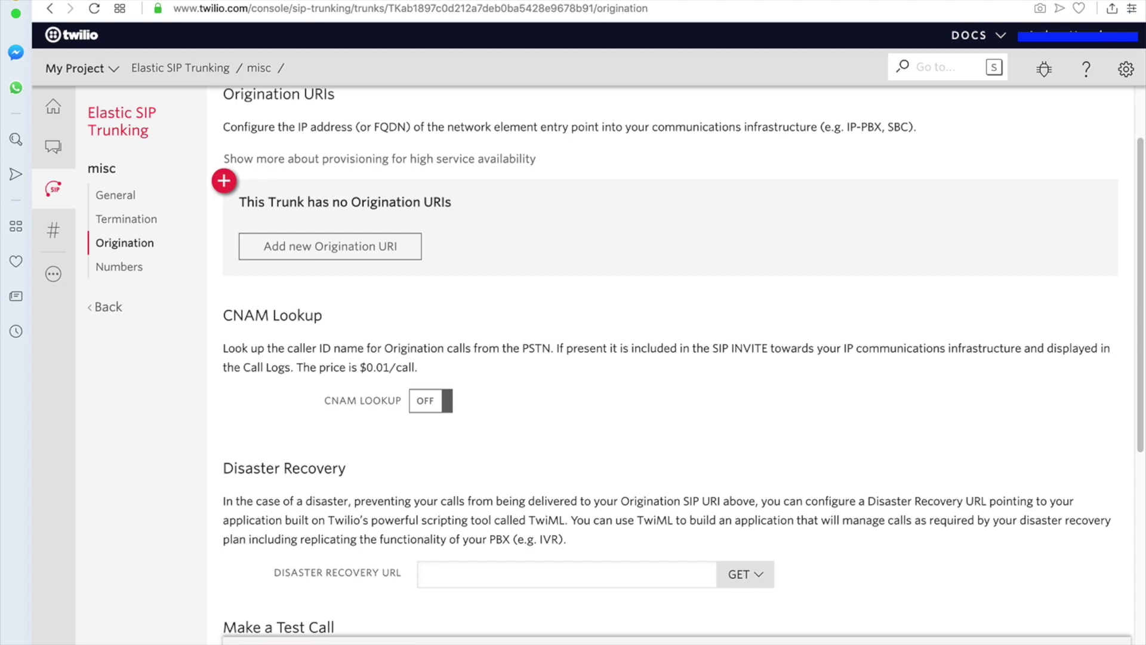
- Add origination URI sip:dff.3cx.us with priority 10 and weight 10, correcting the uppercase 'SIP' prefix
click(336, 253)
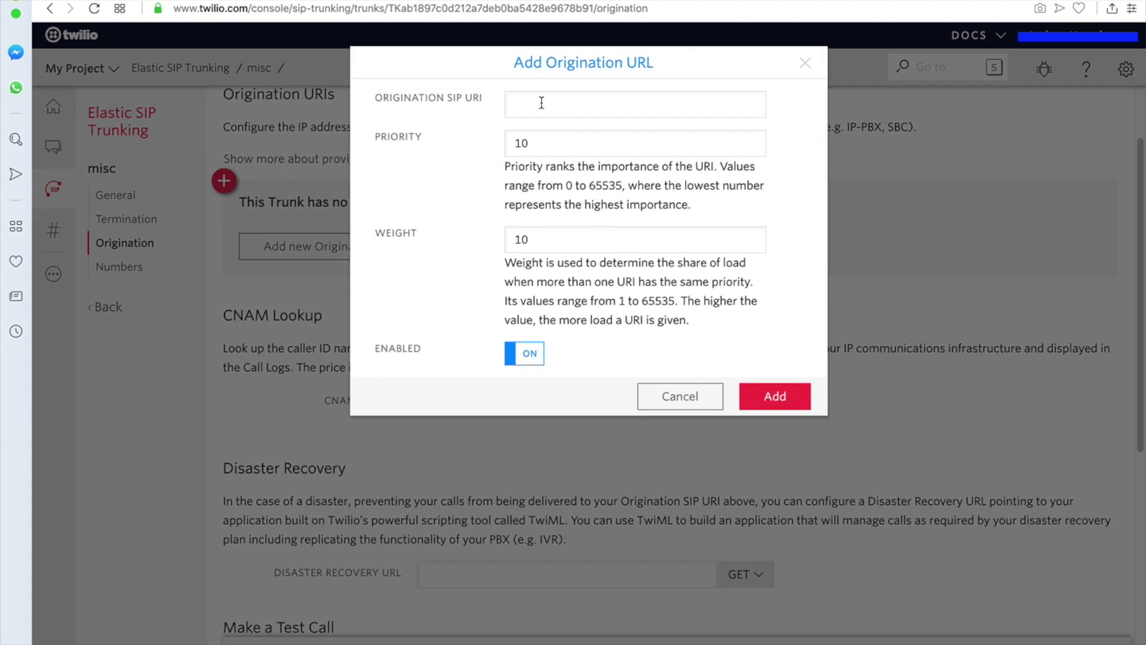
click(531, 102)
text(SIP:)
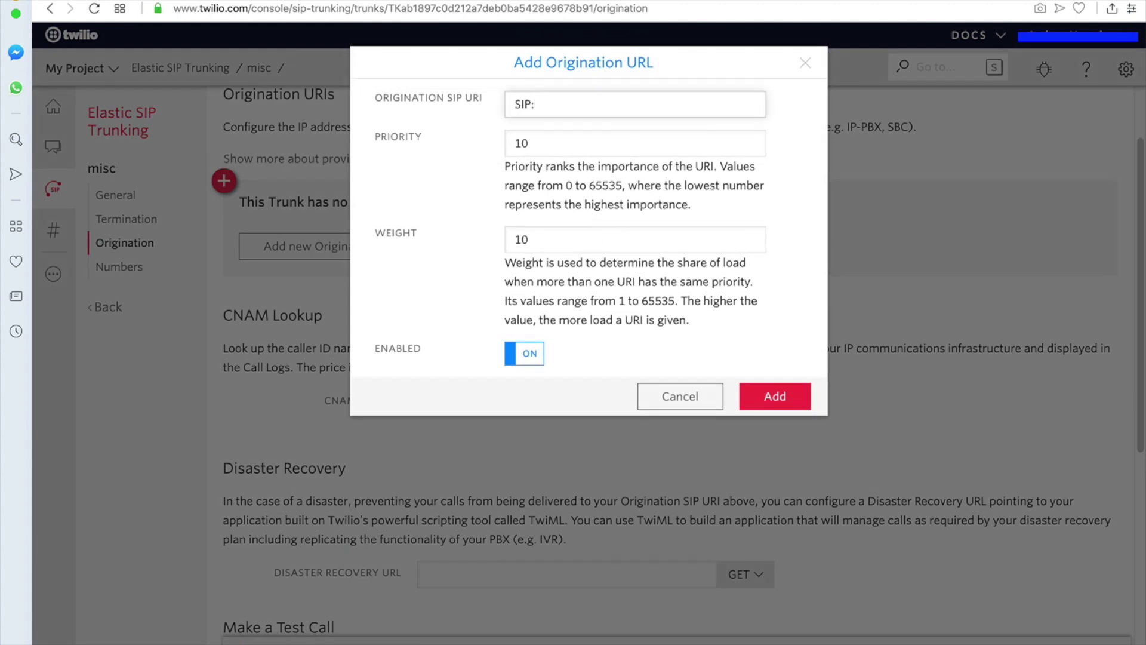
text(dff.3cx.us)
click(545, 143)
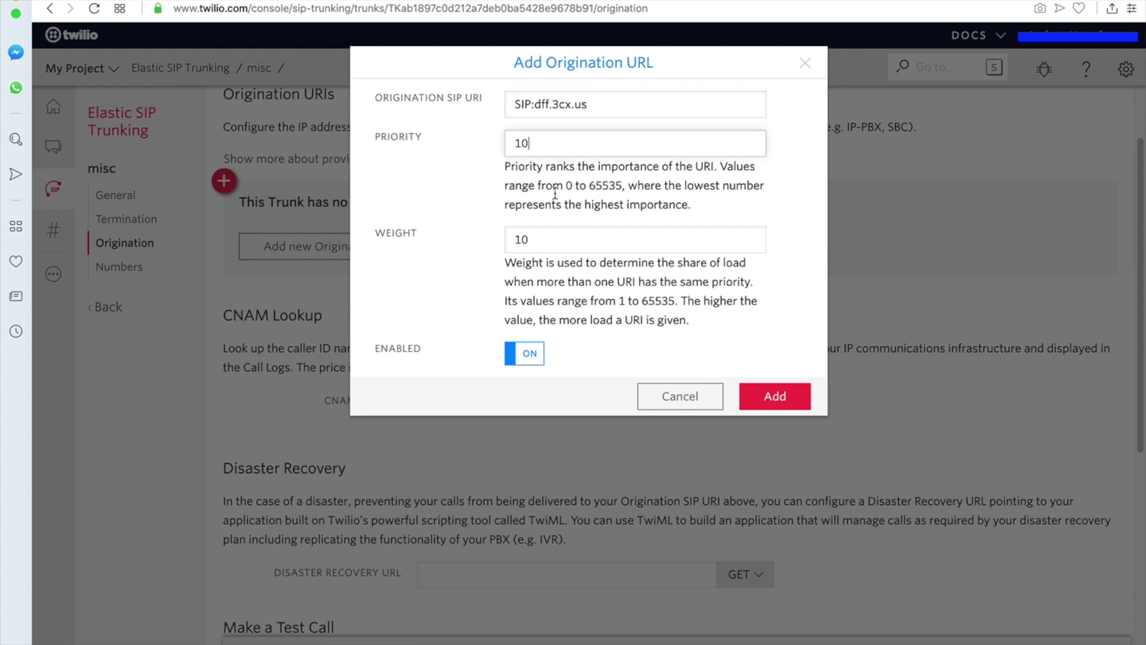
click(678, 239)
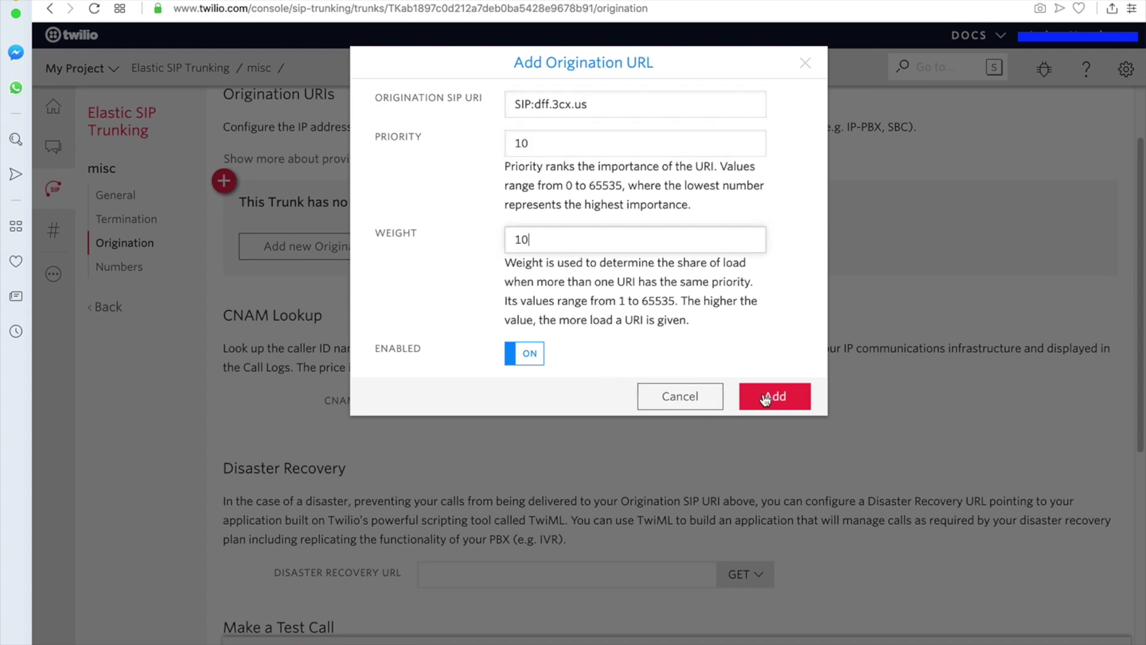
click(765, 399)
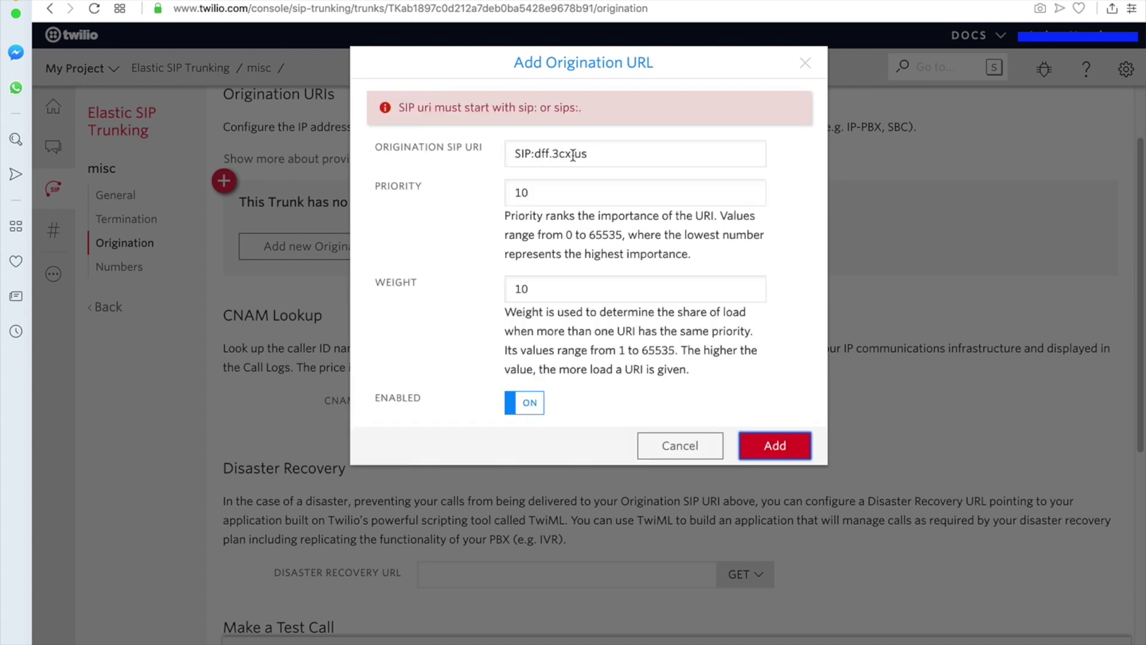
click(529, 154)
click(511, 149)
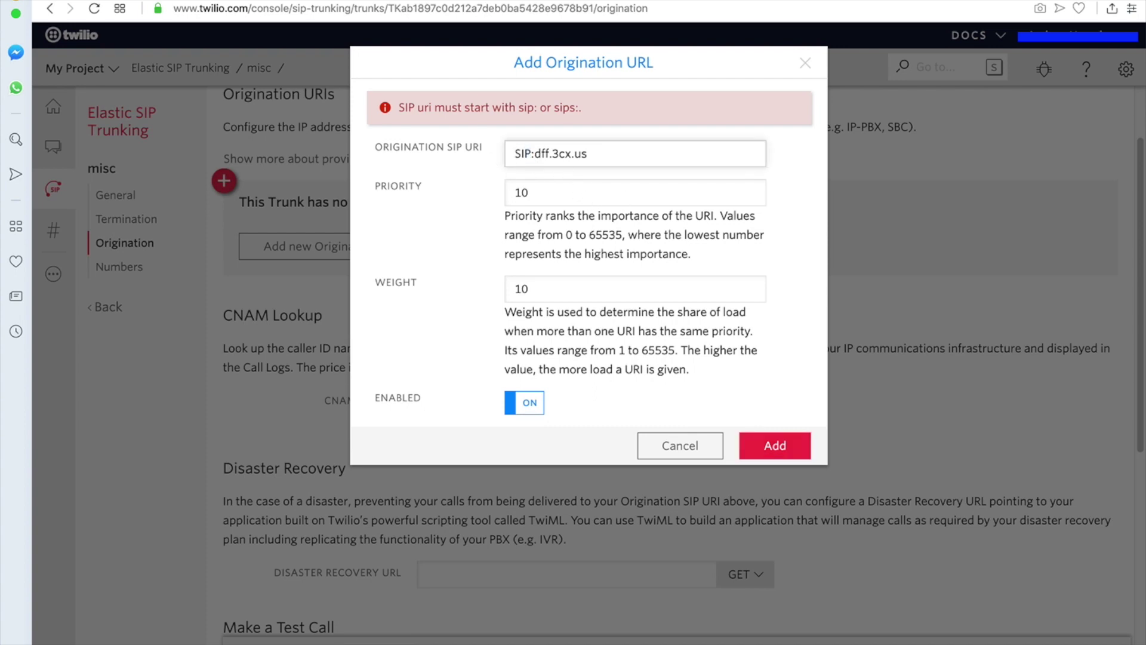
key(Delete)
key(Delete)
key(Delete)
text(sip)
click(794, 440)
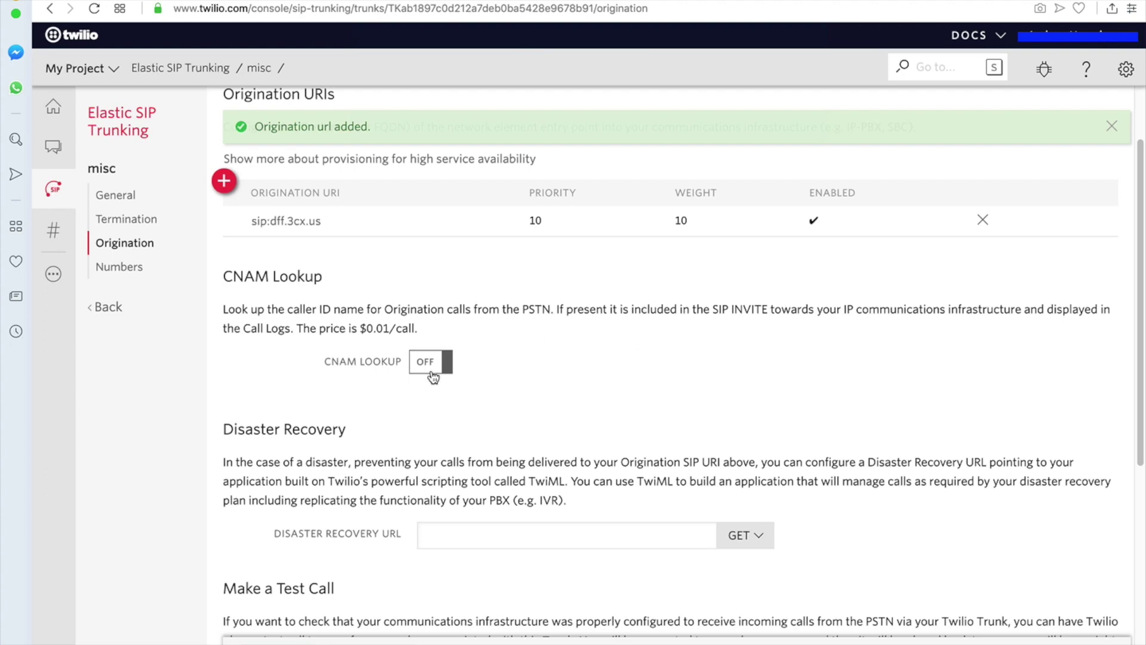
- Scroll through the misc trunk's Origination page to review the URI and CNAM Lookup settings
scroll(458, 373, down, 1)
scroll(478, 363, down, 5)
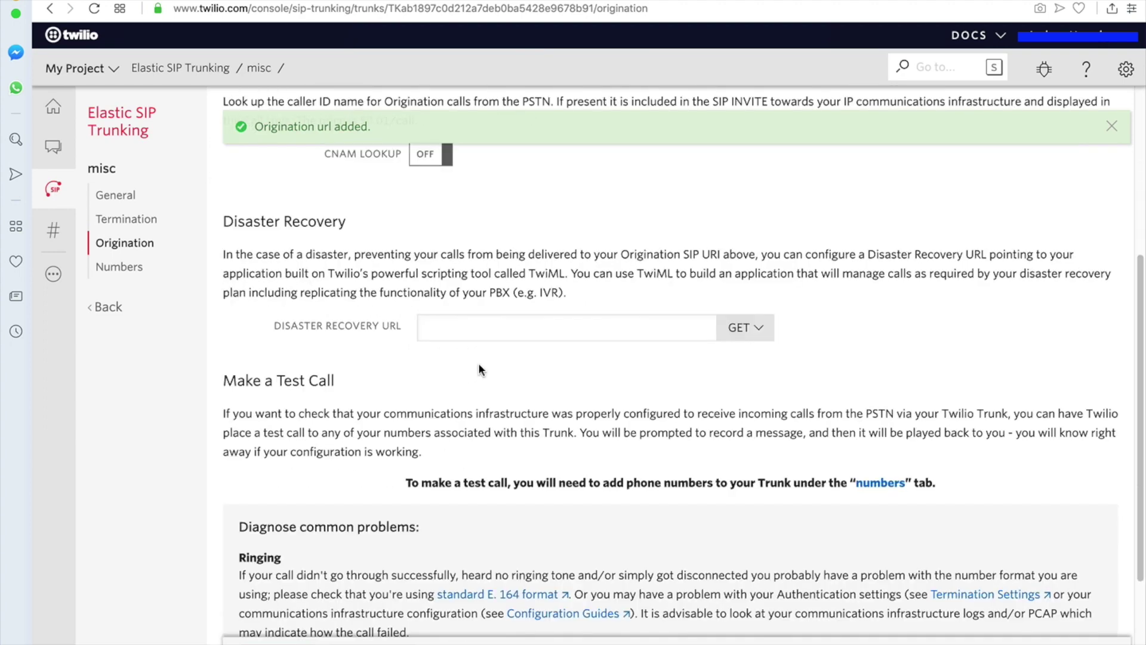
scroll(492, 251, up, 1)
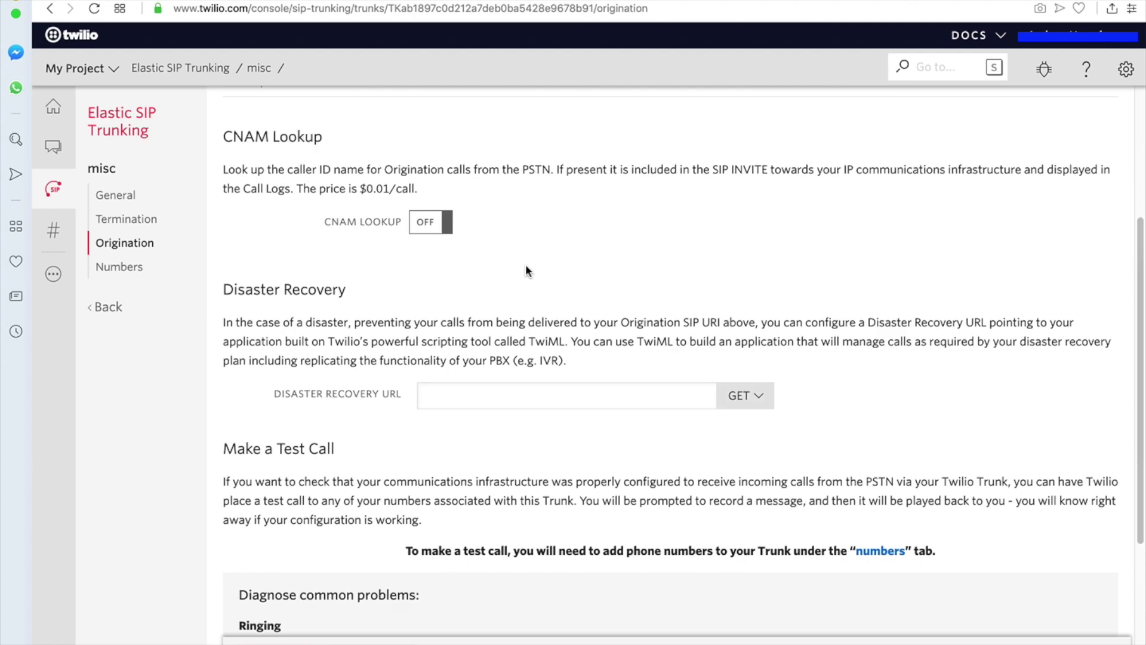
double_click(238, 137)
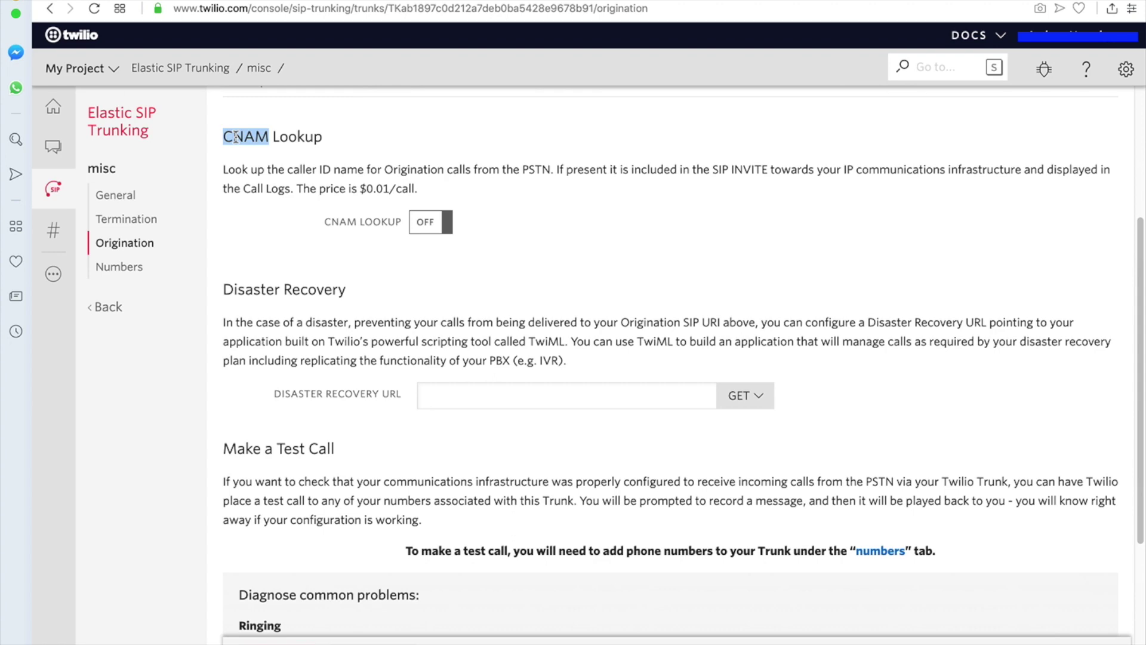
click(517, 292)
scroll(513, 299, down, 1)
scroll(505, 311, down, 5)
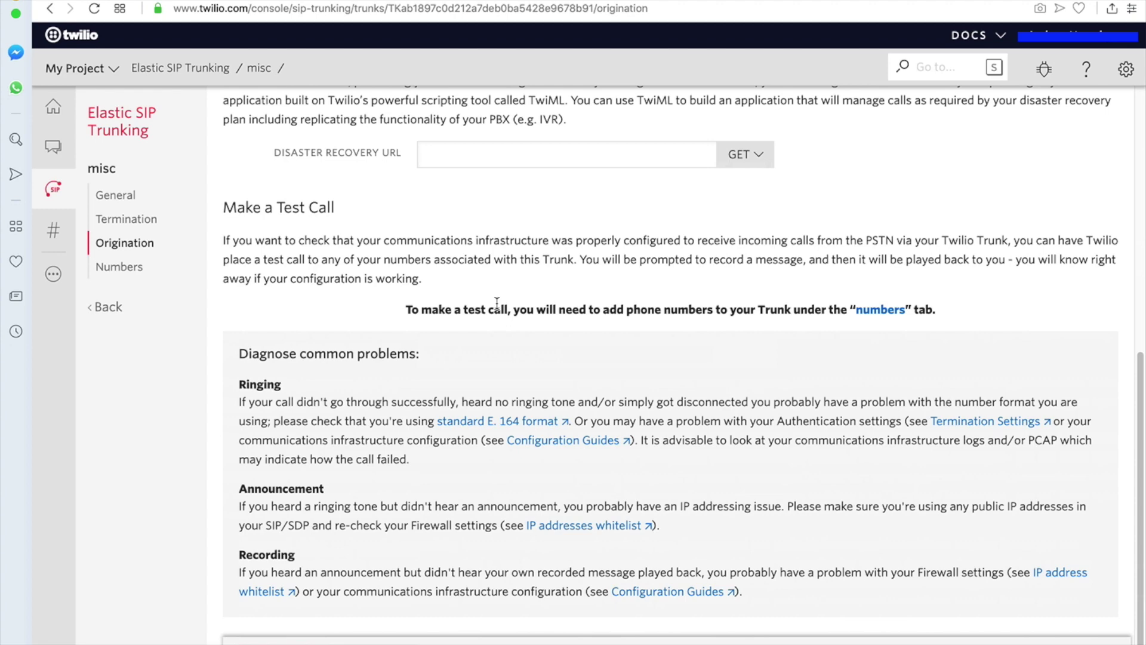
scroll(497, 303, up, 2)
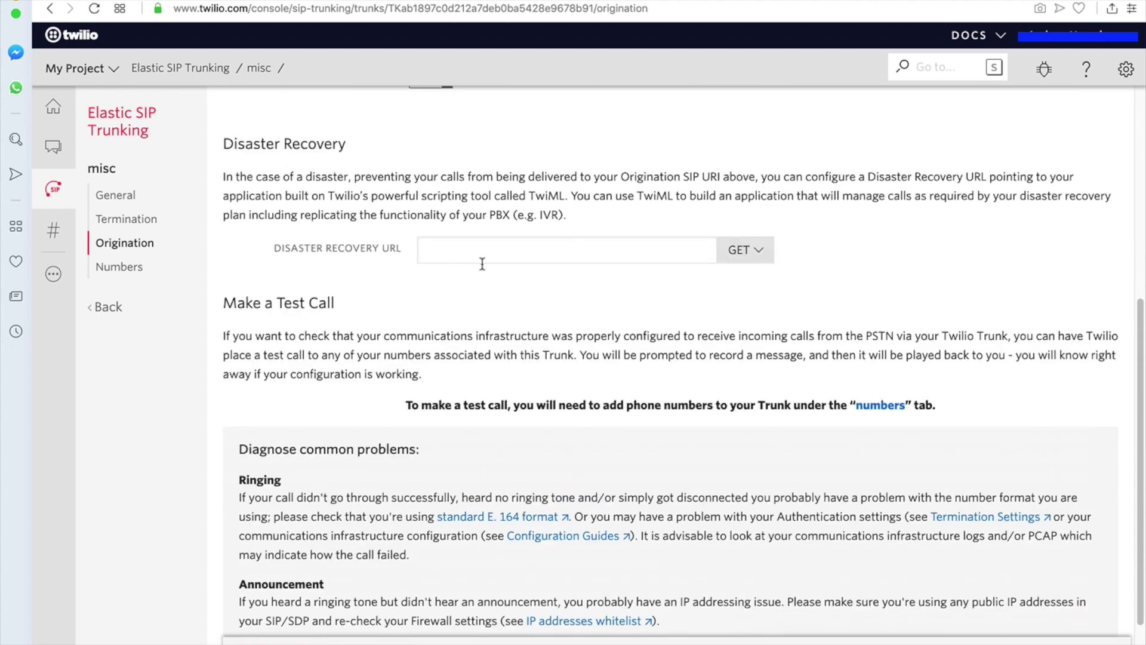
scroll(464, 263, down, 1)
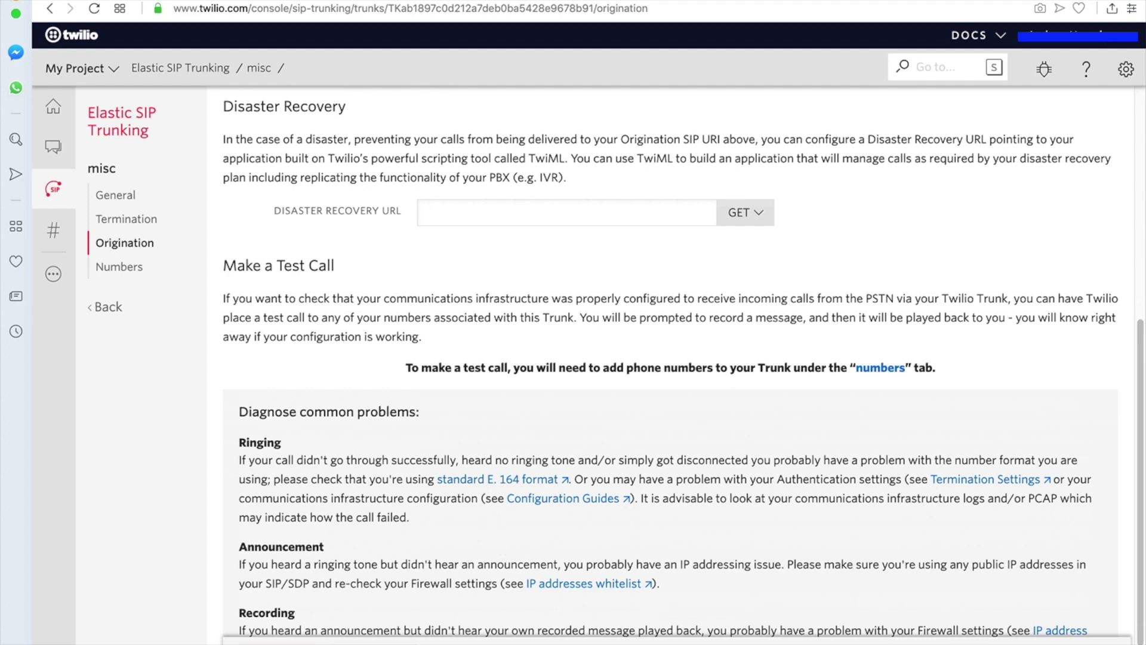
scroll(364, 519, up, 8)
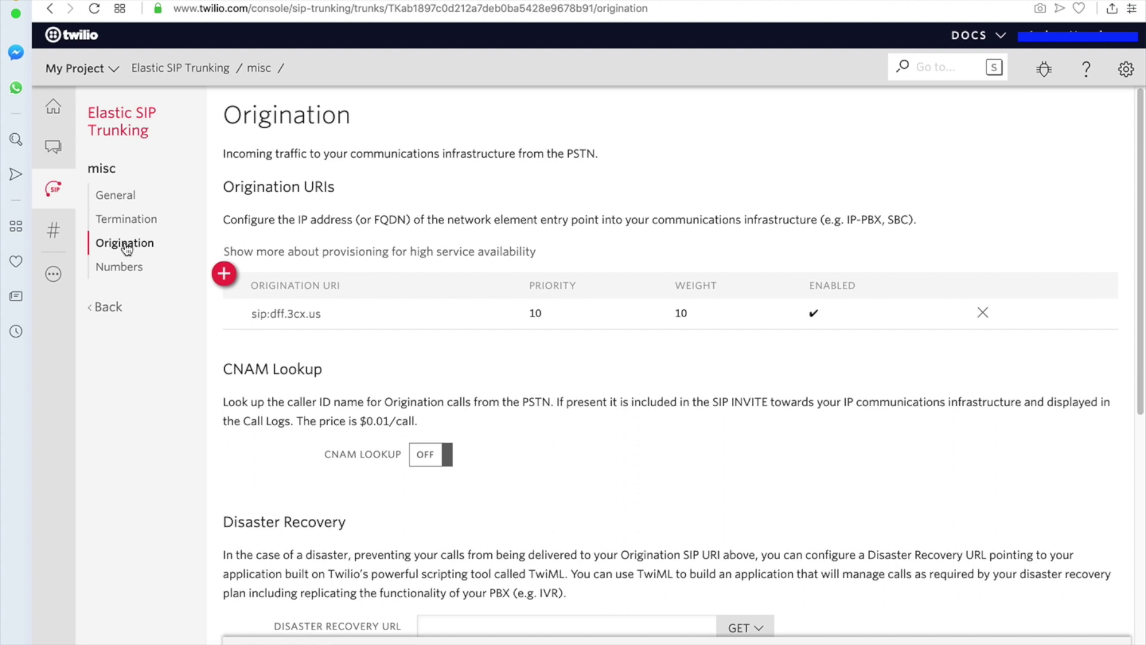
- Attach the third, unassigned phone number to the misc trunk and select its text for copying
click(138, 267)
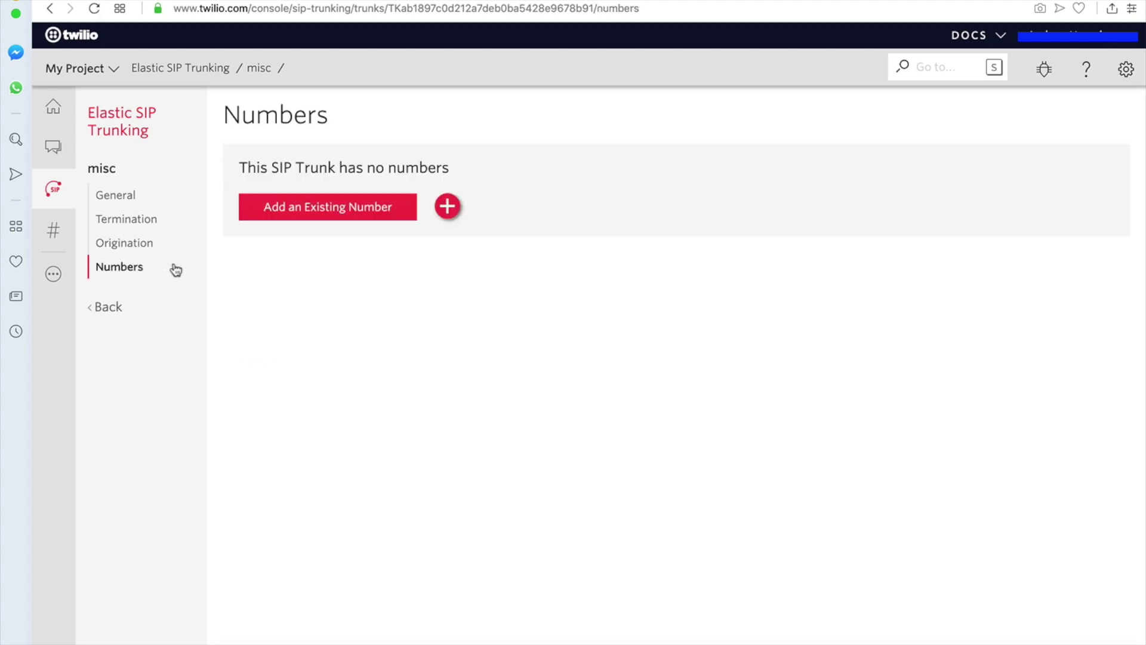
click(323, 213)
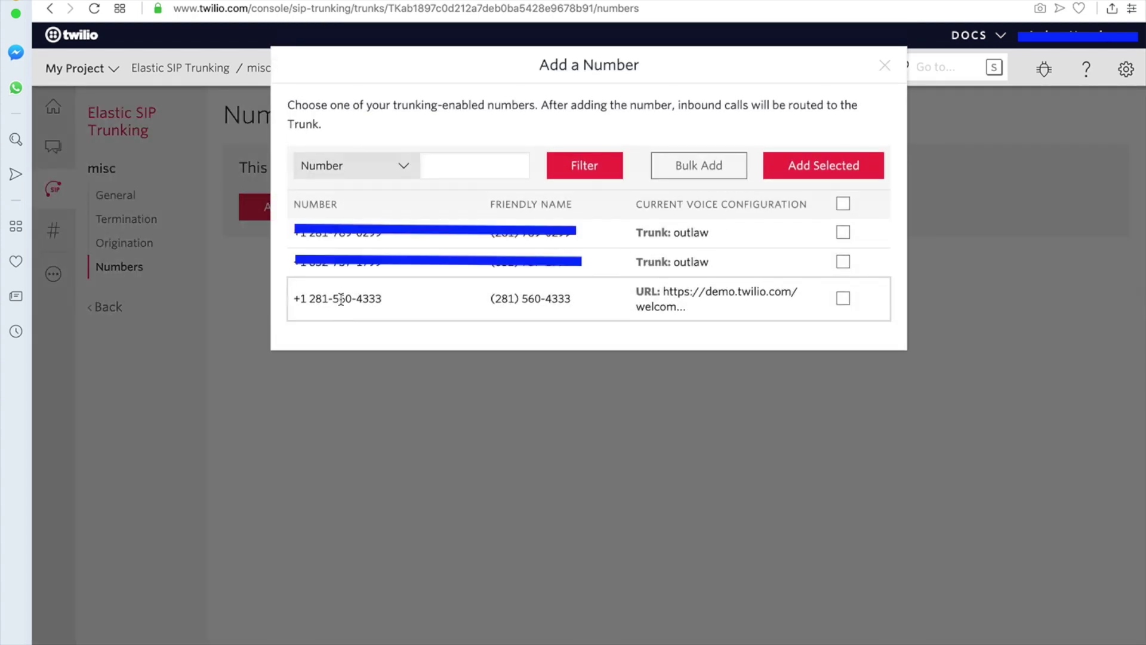
click(845, 302)
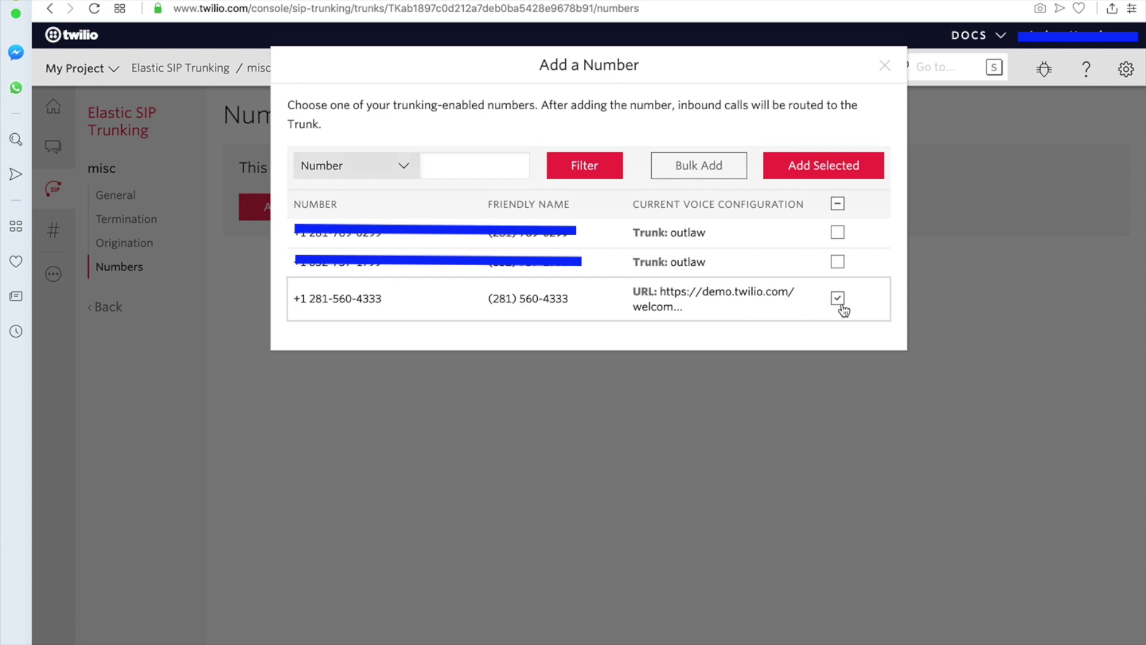
click(802, 166)
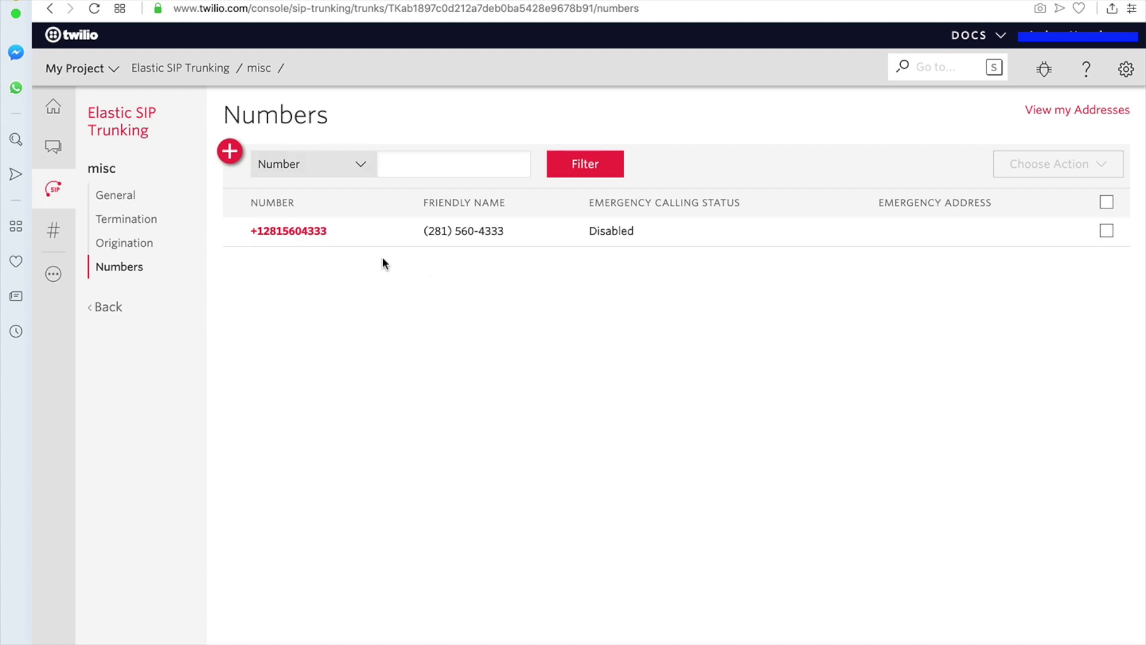
drag(337, 232, 249, 232)
key(super+c)
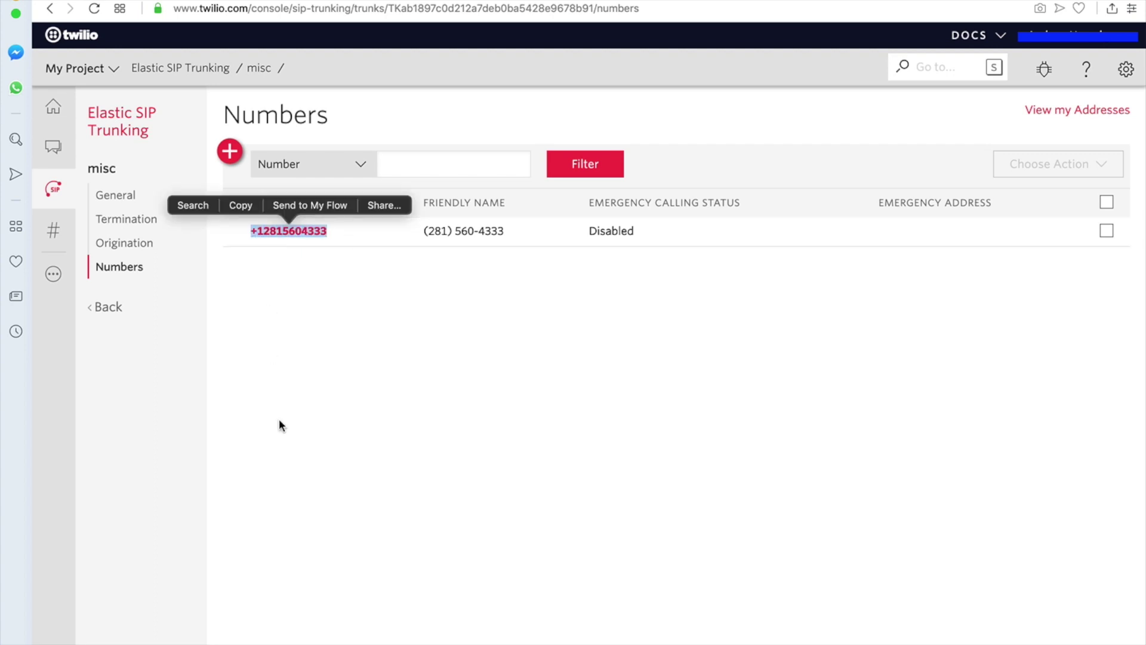
click(414, 422)
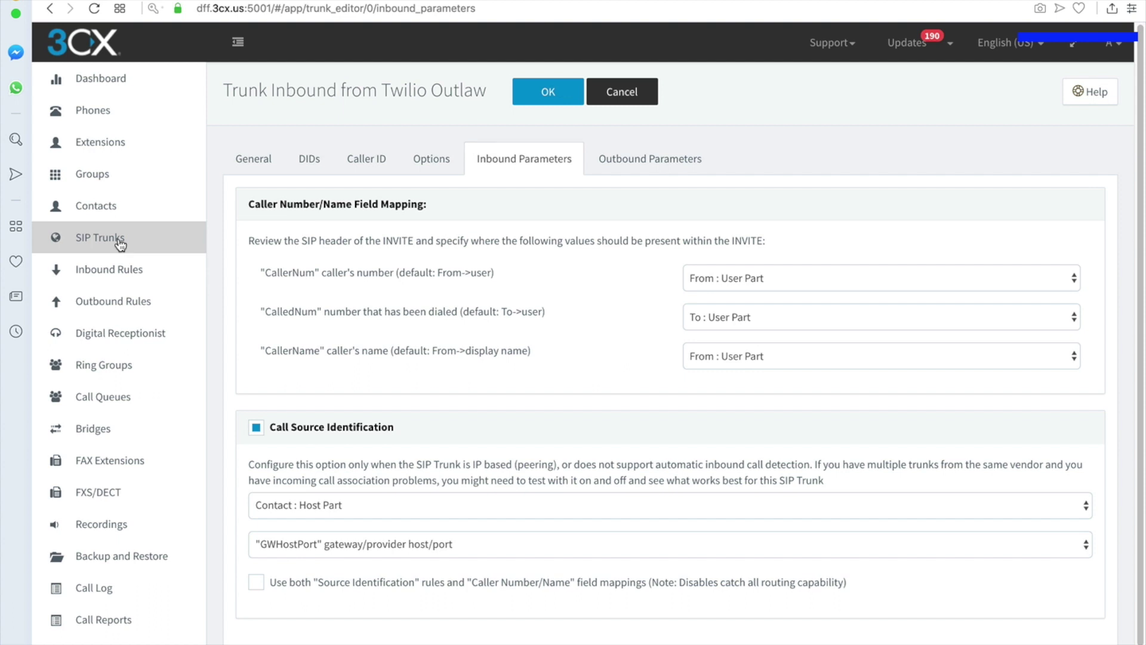
- Return from the Twilio Outlaw trunk editor to the 3CX SIP Trunks list
click(120, 244)
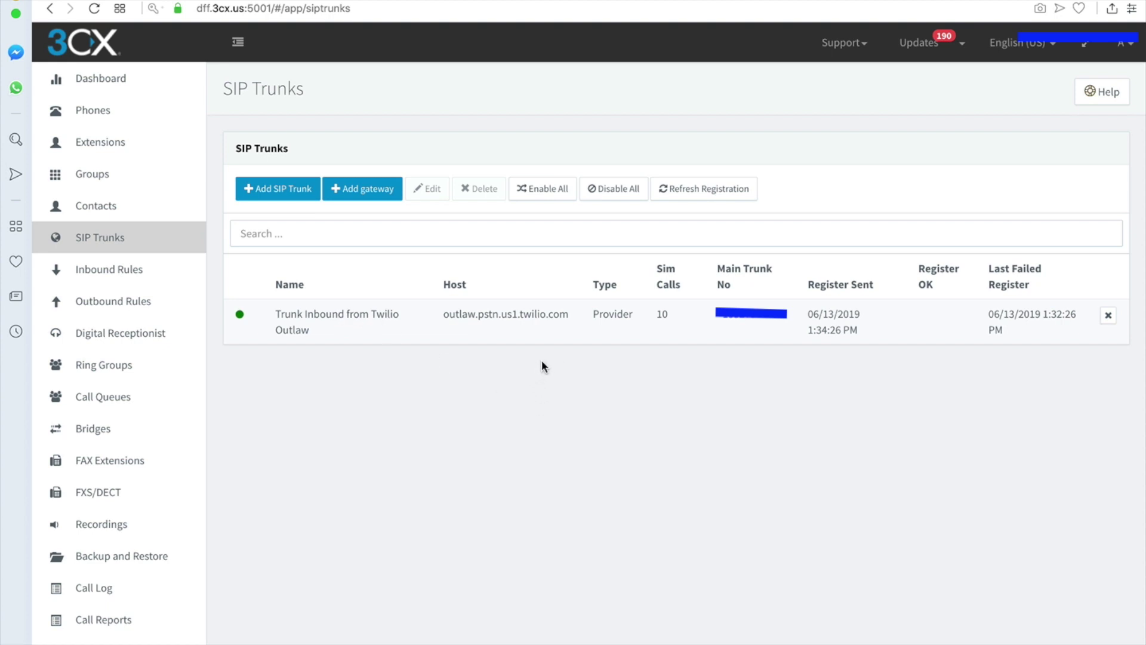
- Add a Generic country, Generic SIP Trunk provider trunk with the pasted Twilio number as Main Trunk No
click(289, 199)
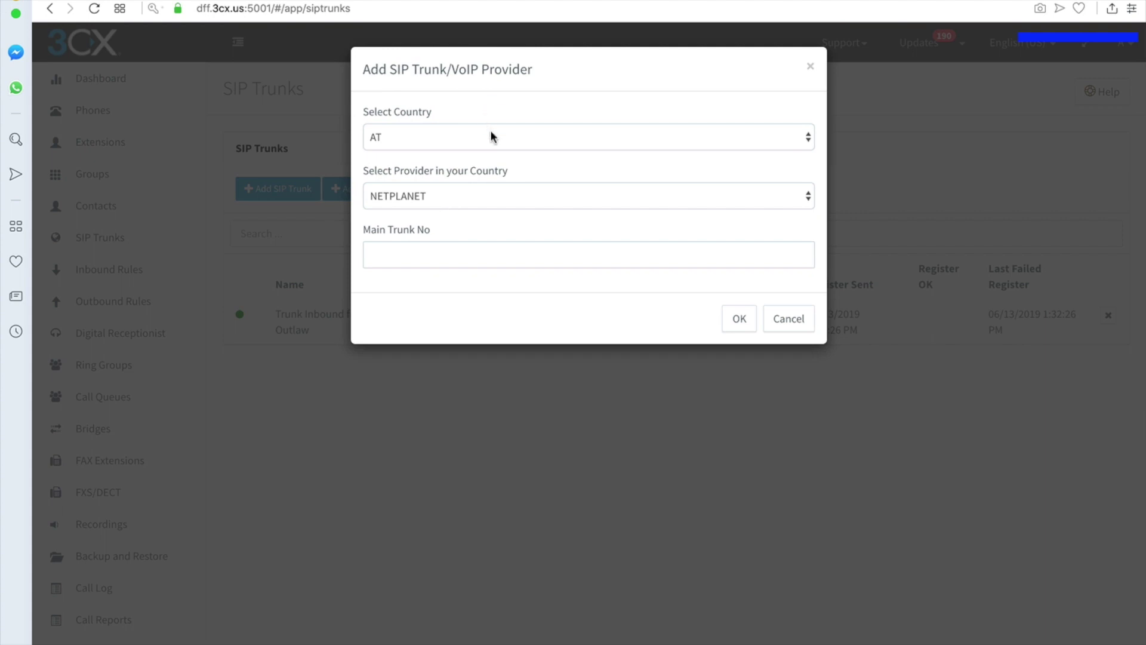
click(490, 135)
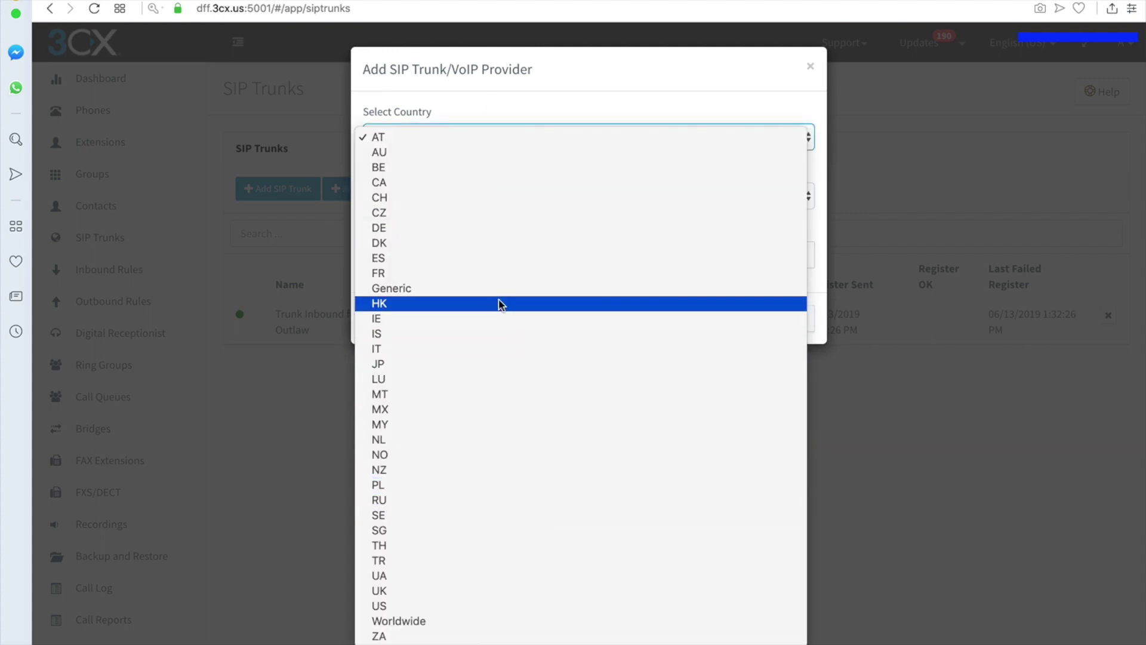
click(497, 288)
click(463, 200)
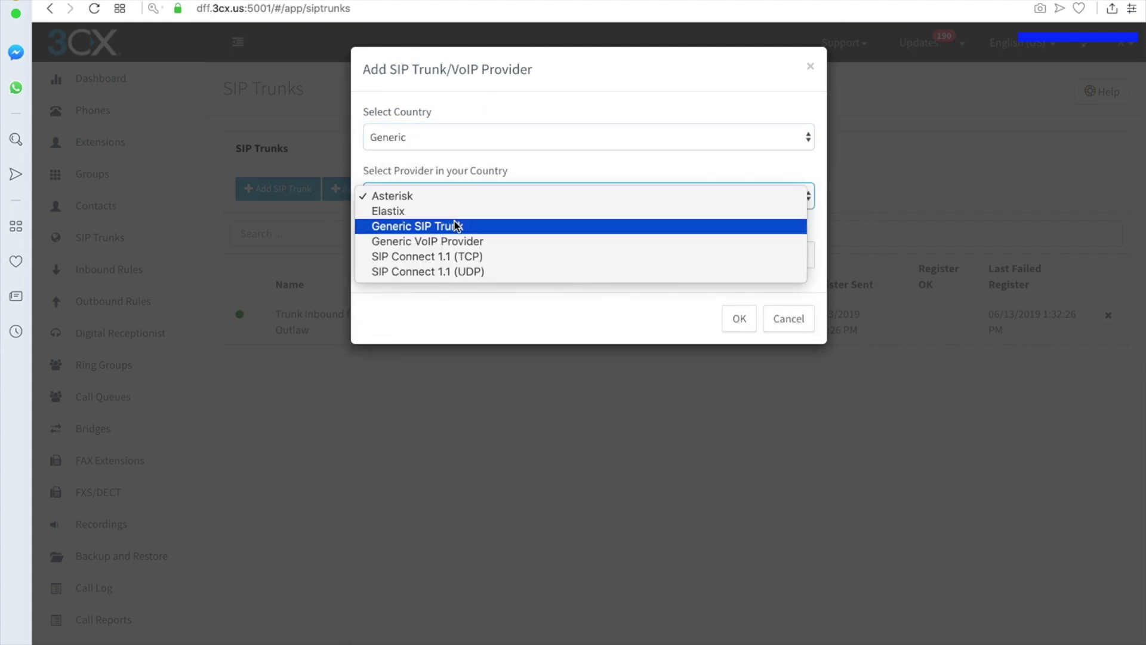
click(456, 226)
click(458, 254)
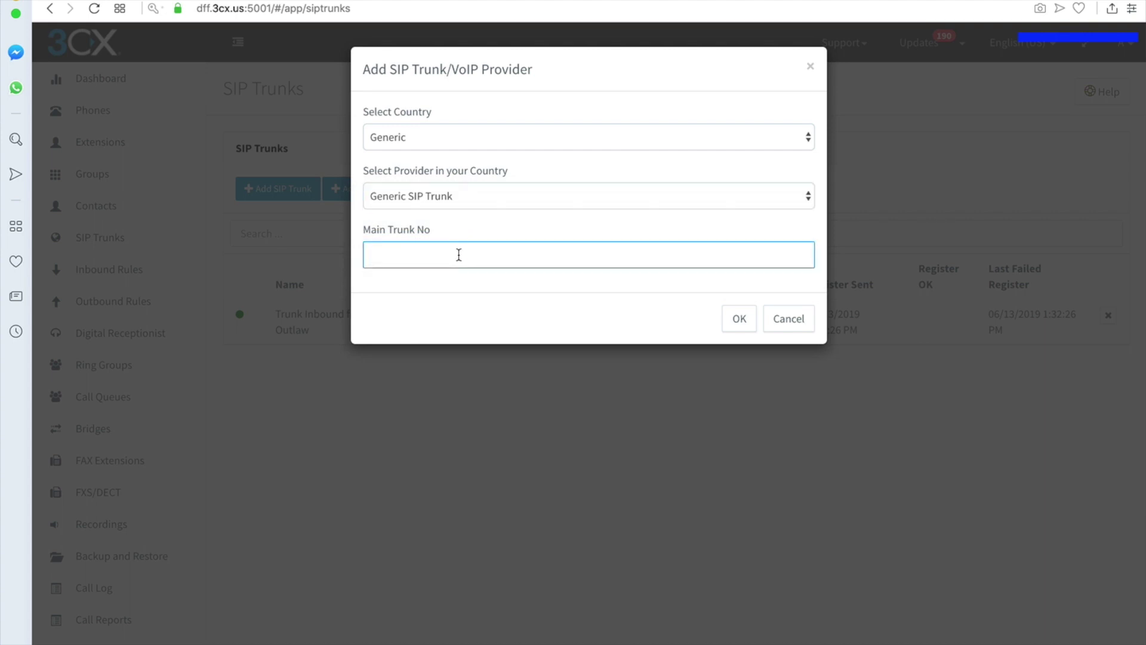
key(super+v)
click(737, 323)
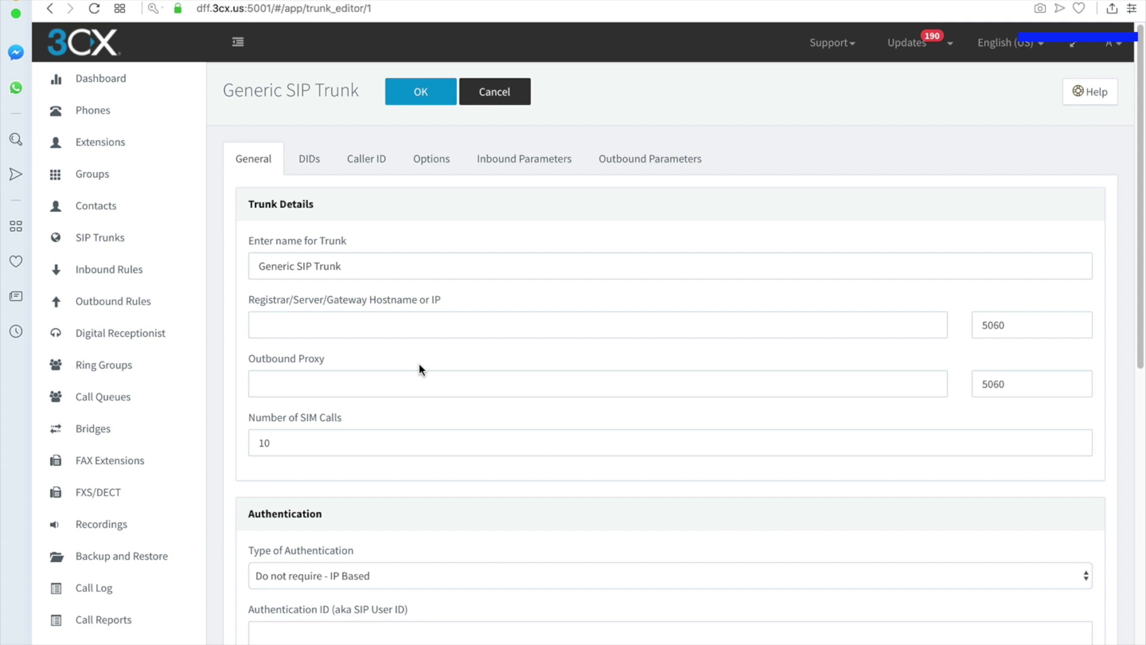
- Try to save the Generic SIP Trunk, which is refused until a Registrar hostname is configured
click(420, 95)
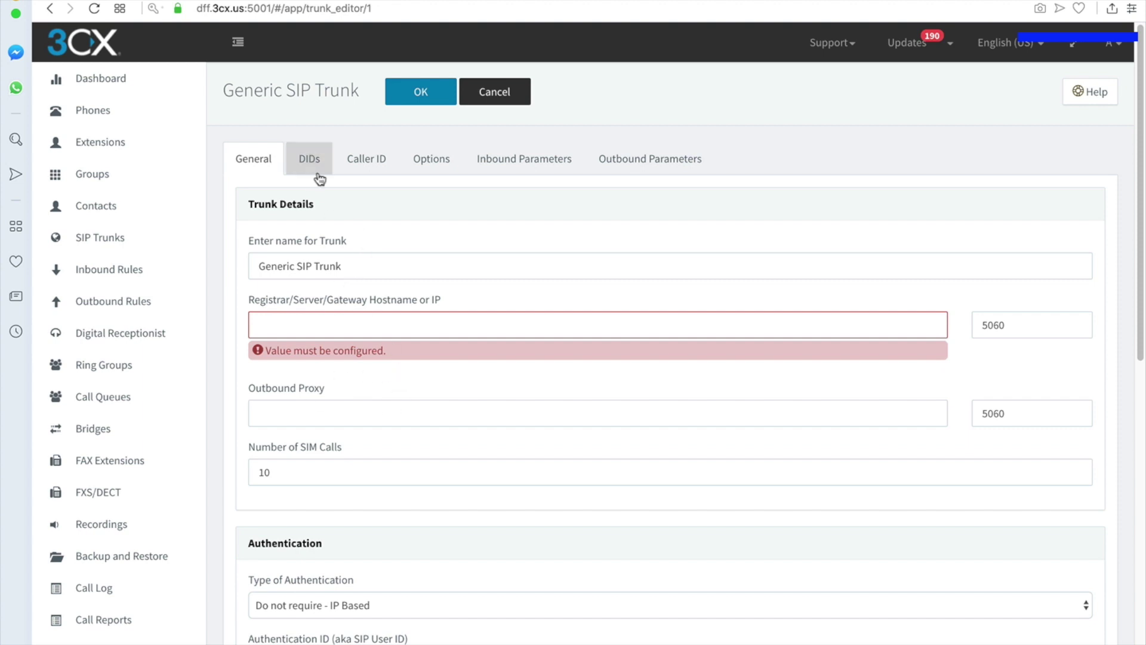
click(310, 327)
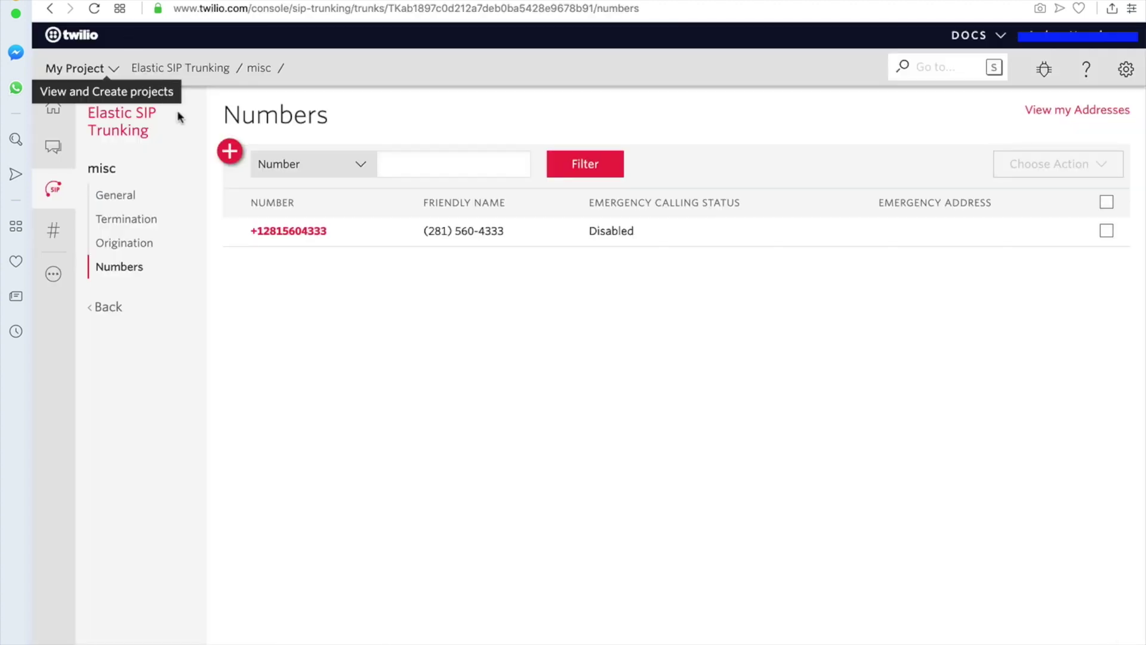
- In Twilio, reveal the misc trunk's localized termination URIs and copy the US1 Virginia URI
click(123, 197)
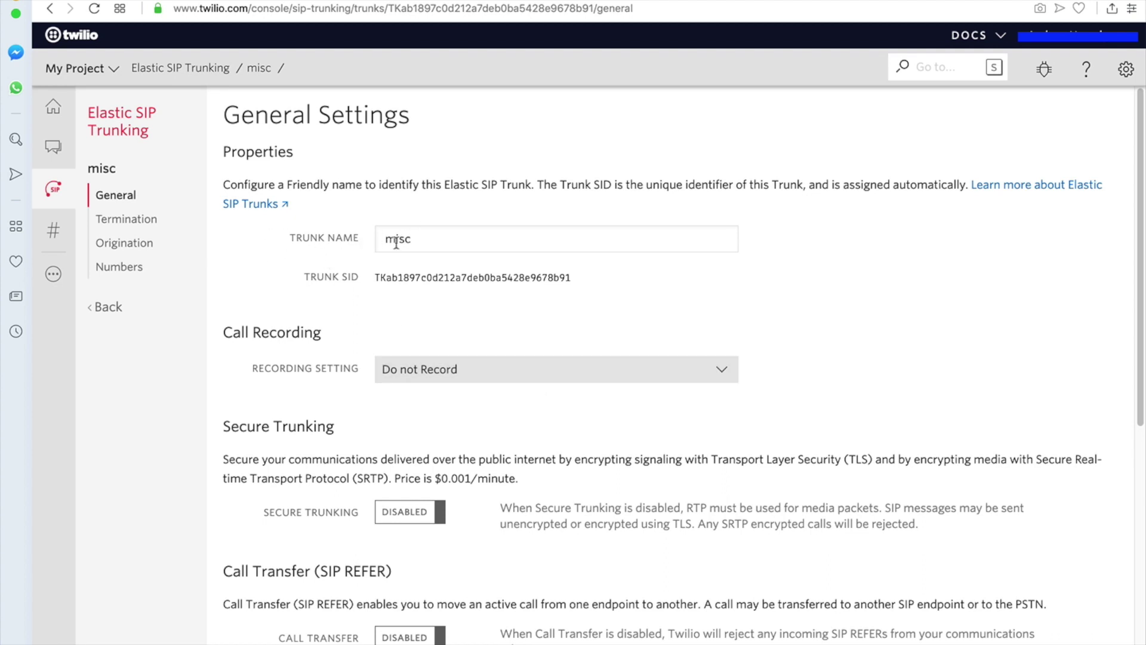
click(137, 220)
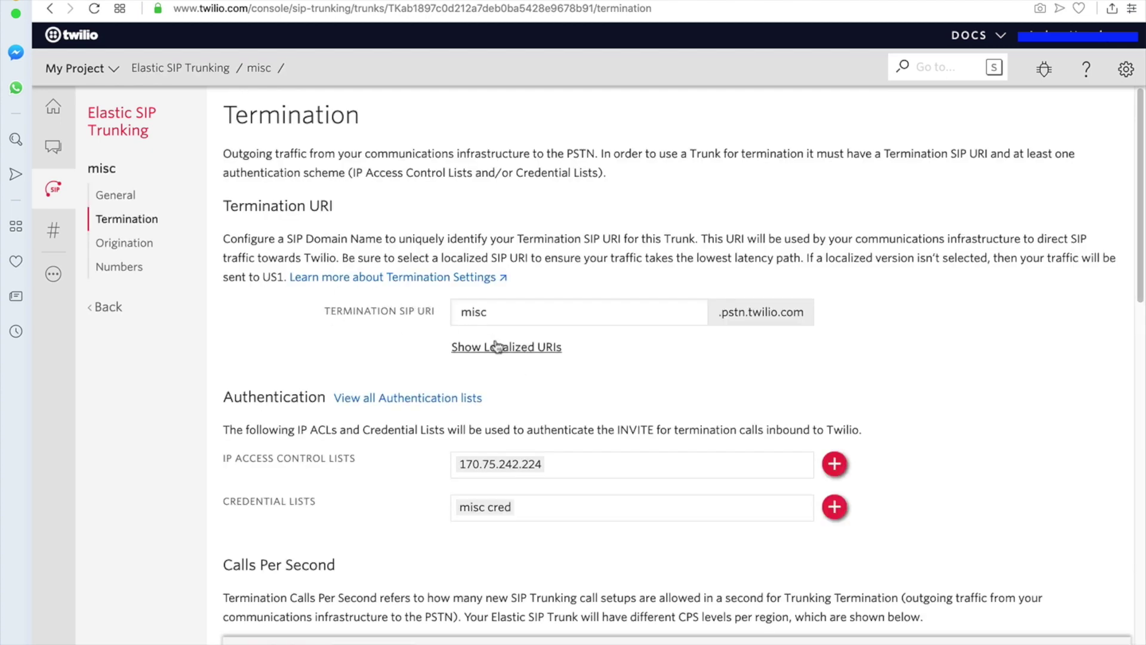
click(499, 348)
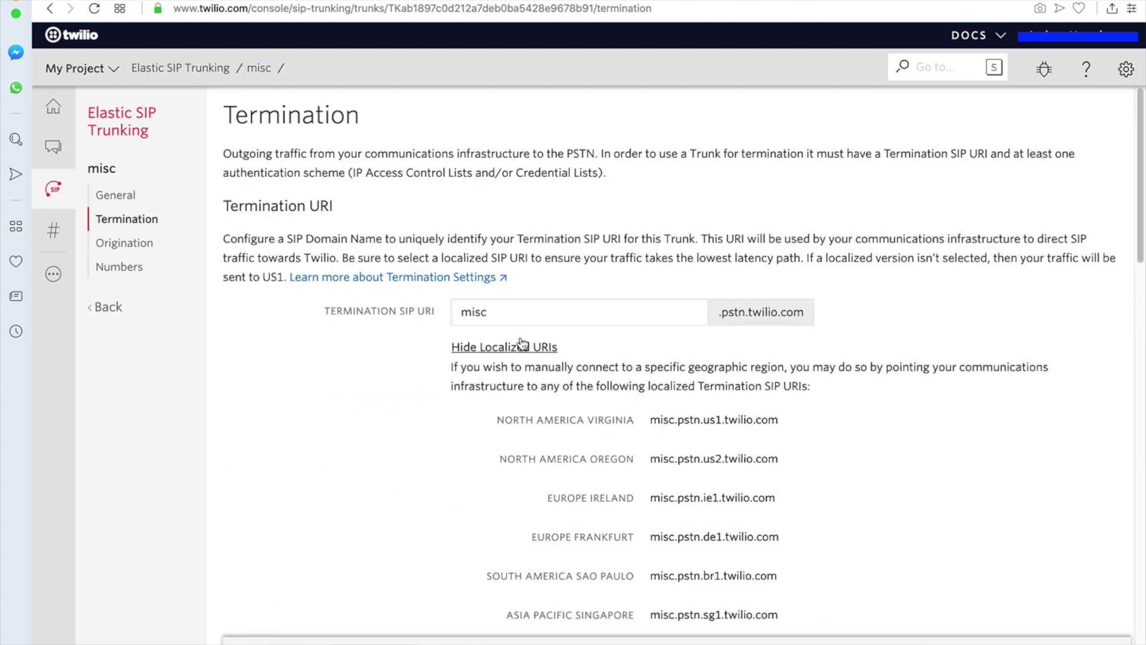
scroll(496, 446, down, 1)
scroll(495, 444, down, 2)
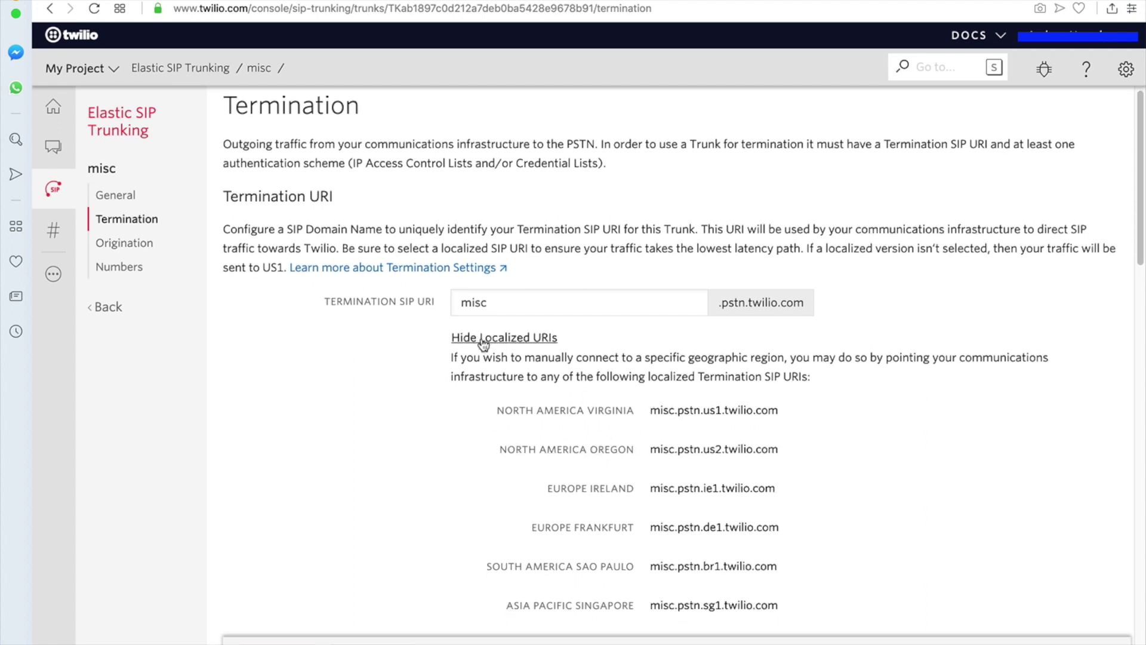
drag(651, 412, 806, 413)
key(super+c)
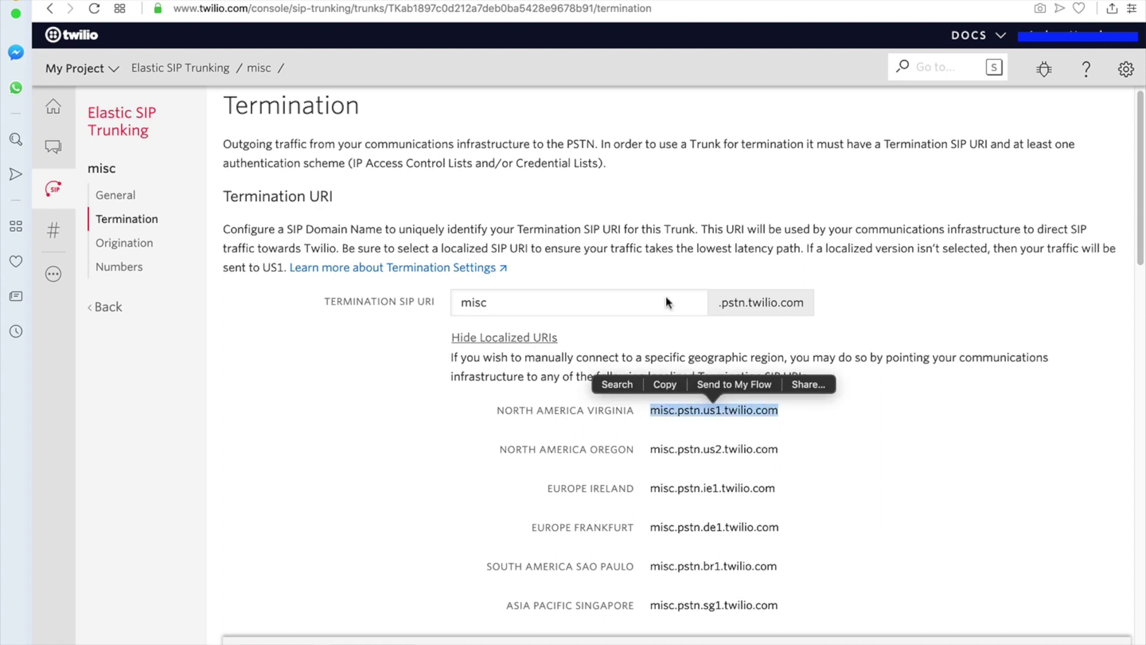
- Set the 3CX Registrar and Outbound Proxy hosts to misc.pstn.us1.twilio.com, port 5060
click(303, 1)
click(444, 335)
key(super+v)
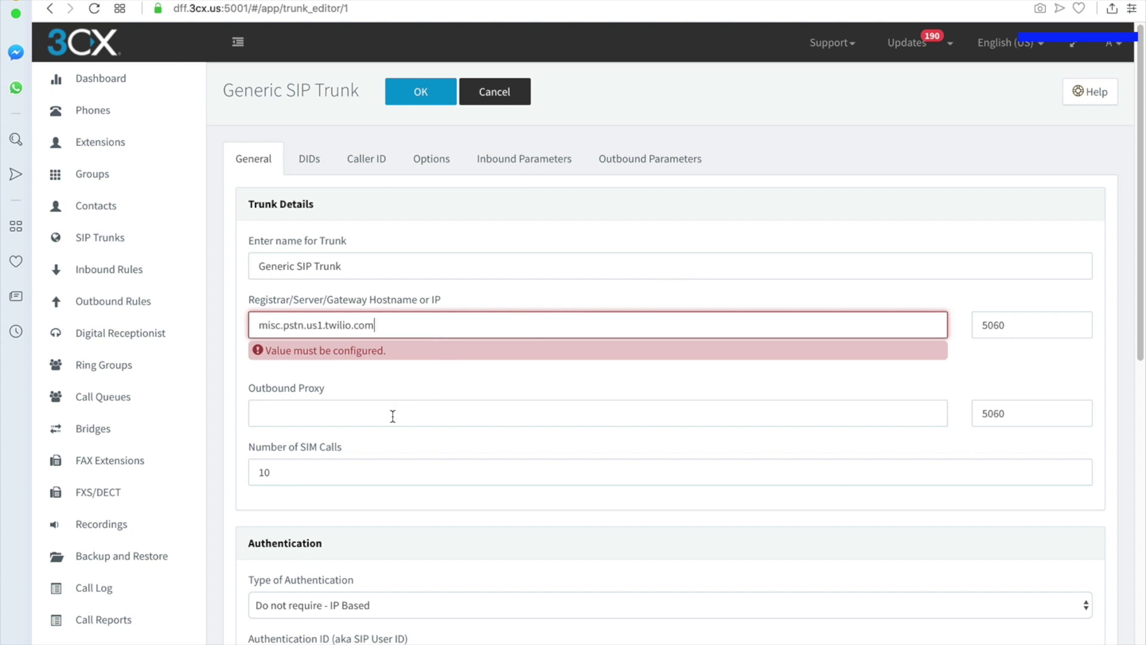
key(Tab)
key(super+v)
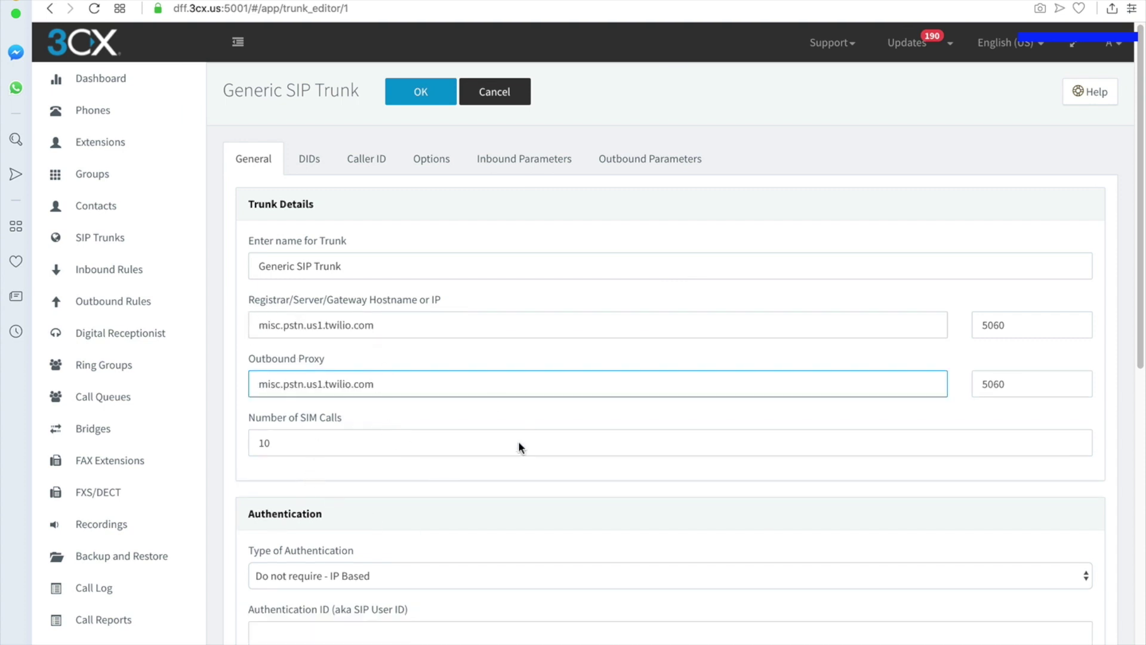
click(1029, 324)
- Confirm outbound proxy port 5060 and keep authentication type 'Do not require - IP Based'
click(1027, 384)
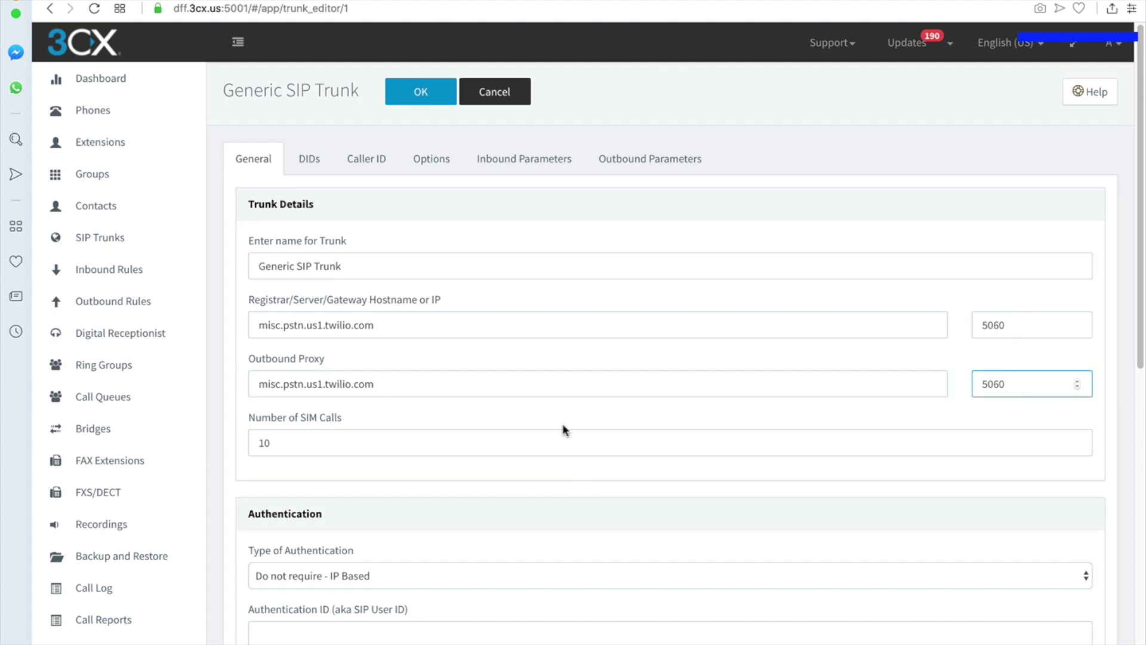
scroll(538, 391, down, 4)
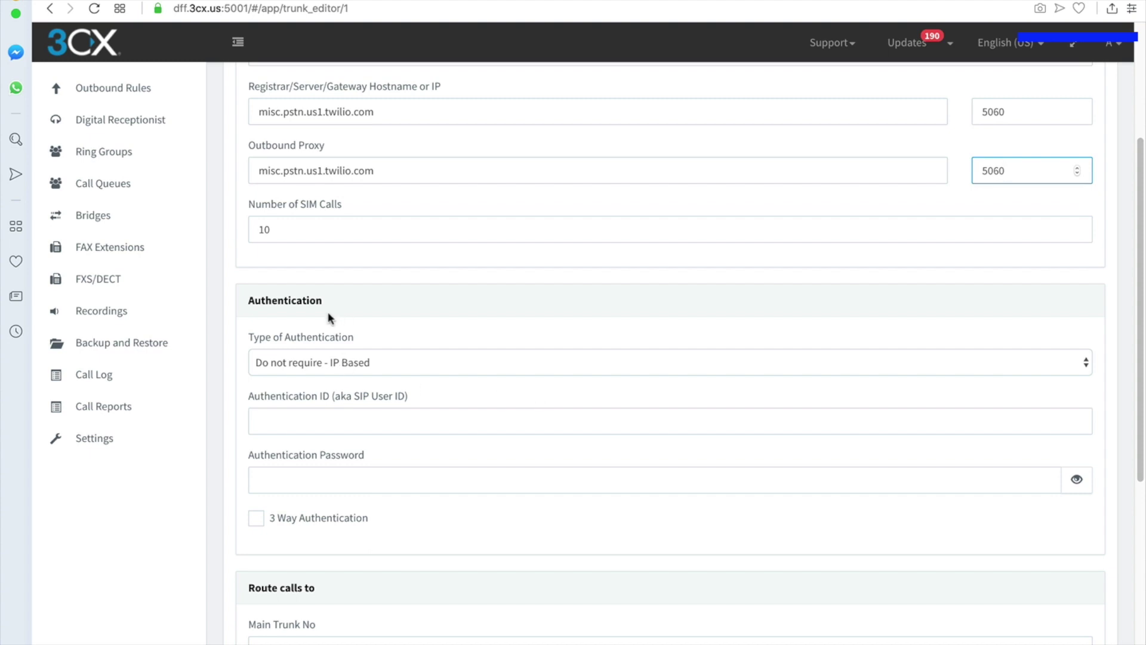
click(356, 353)
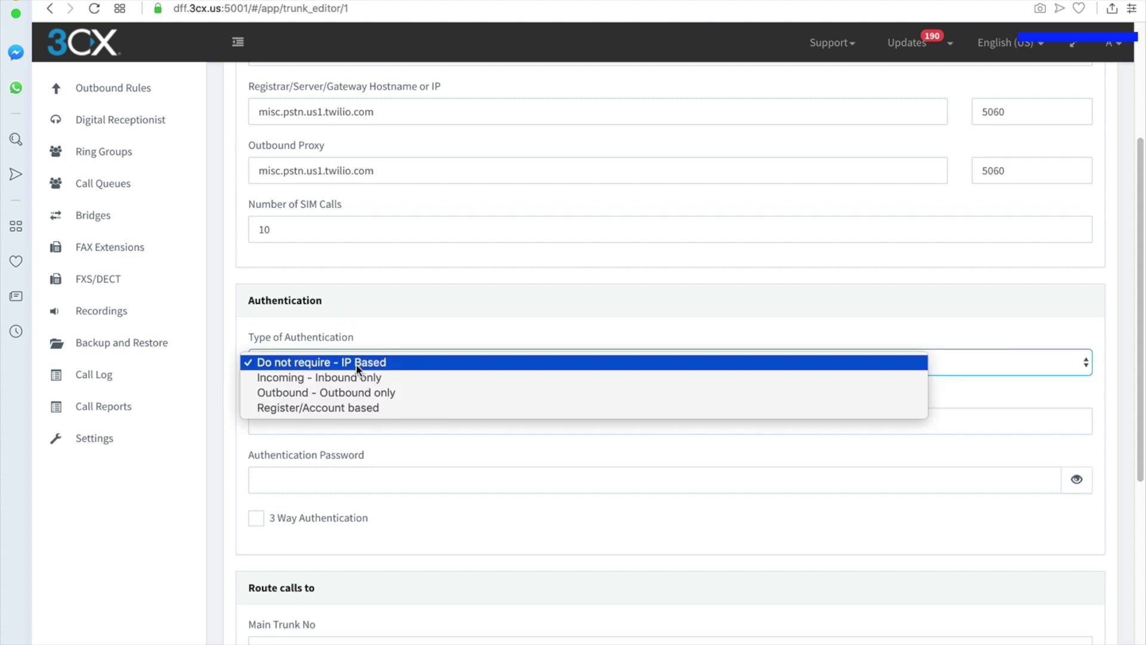
click(271, 364)
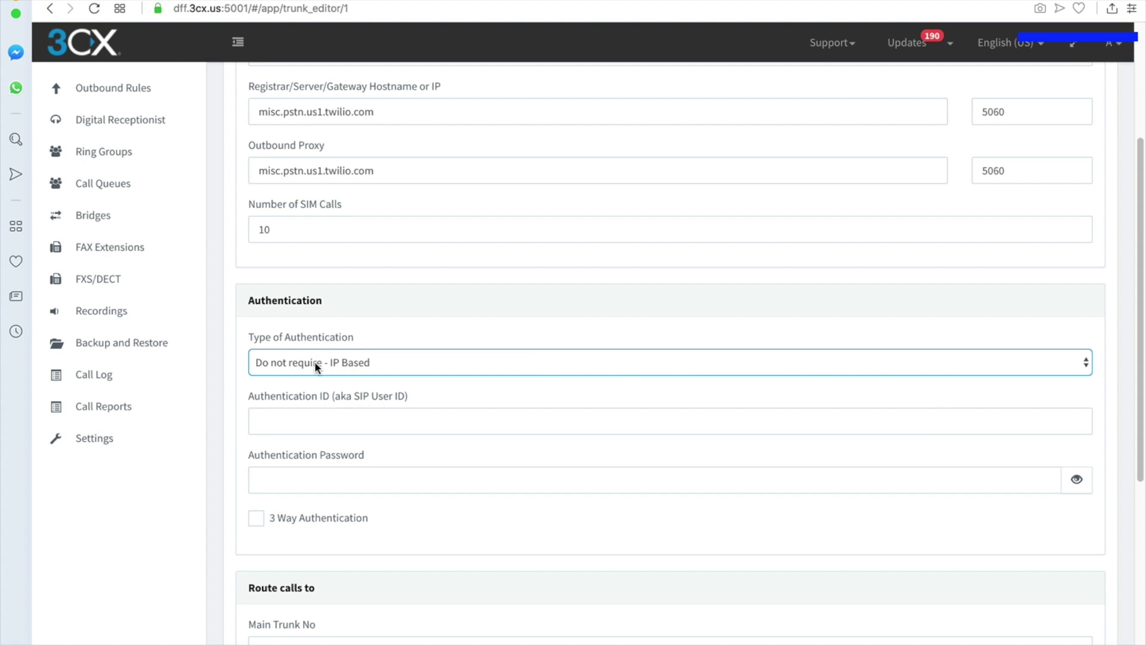
- Enter authentication ID misc_cred and paste the credential password from Twilio
click(365, 414)
key(super+Tab)
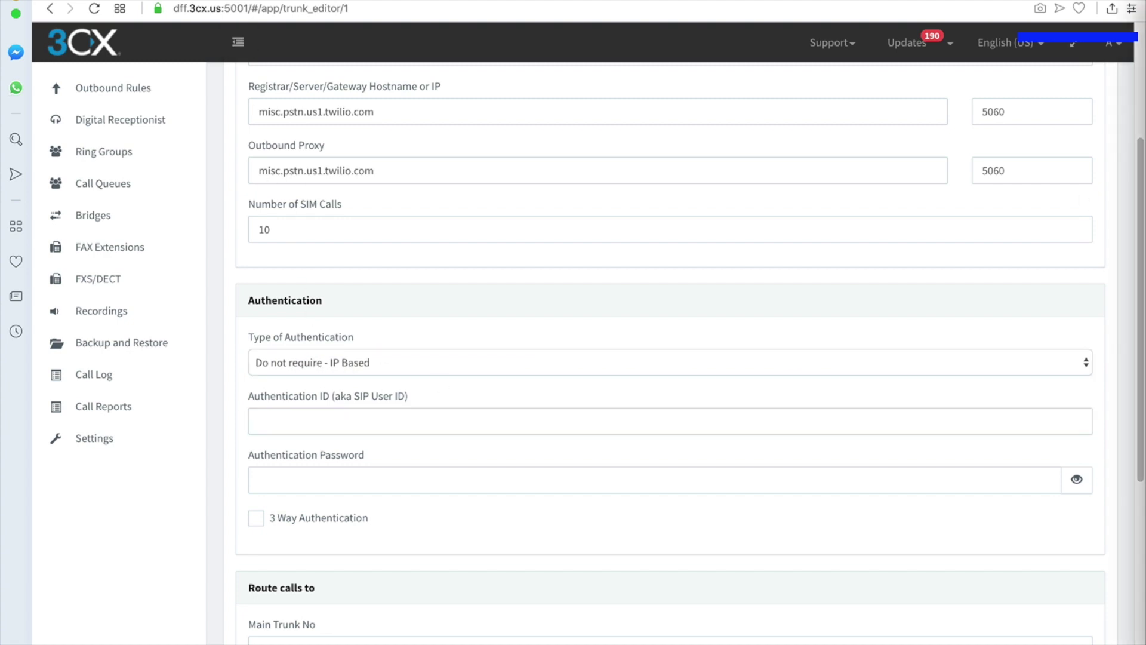
click(293, 427)
text(misc_cred)
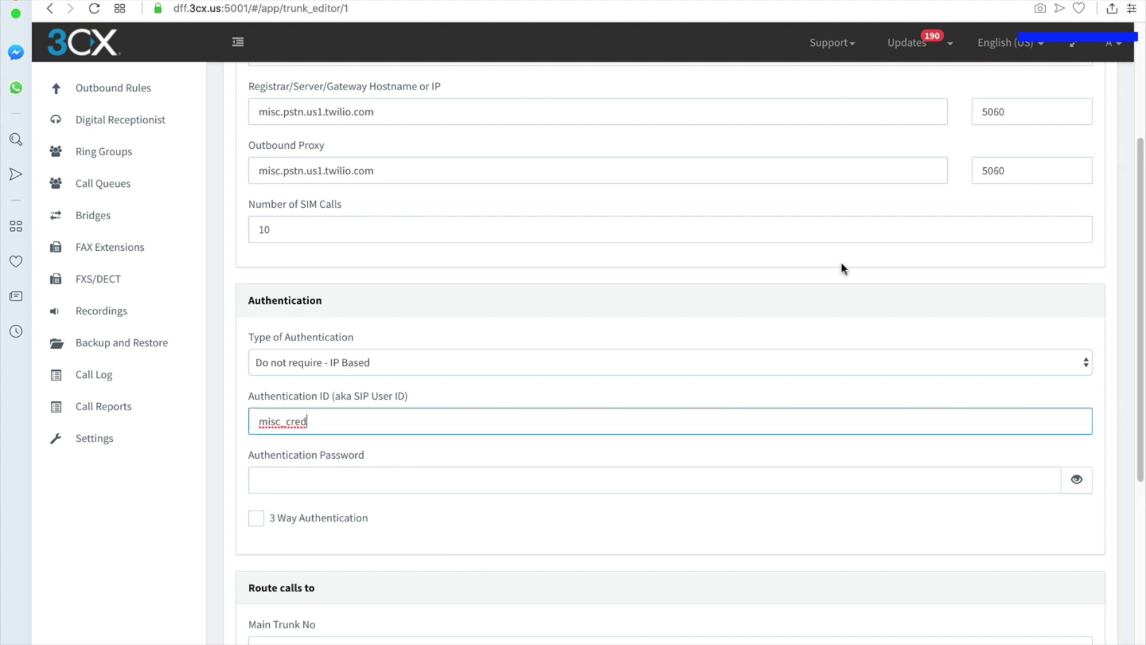
key(super+Tab)
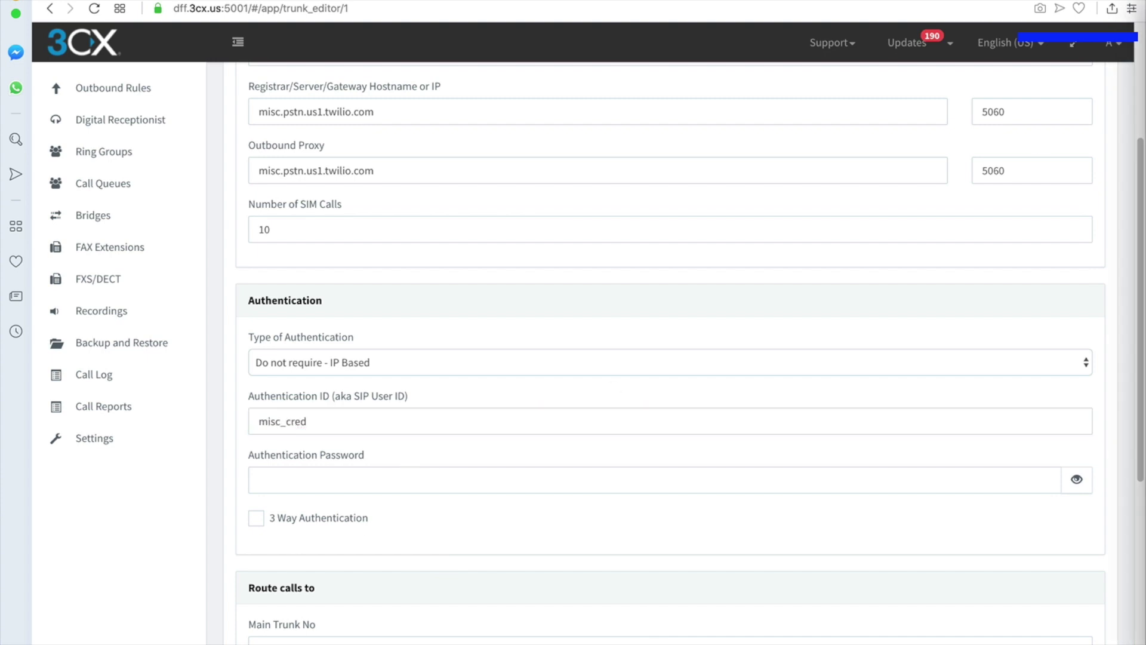
click(291, 484)
click(288, 481)
key(super+v)
click(407, 537)
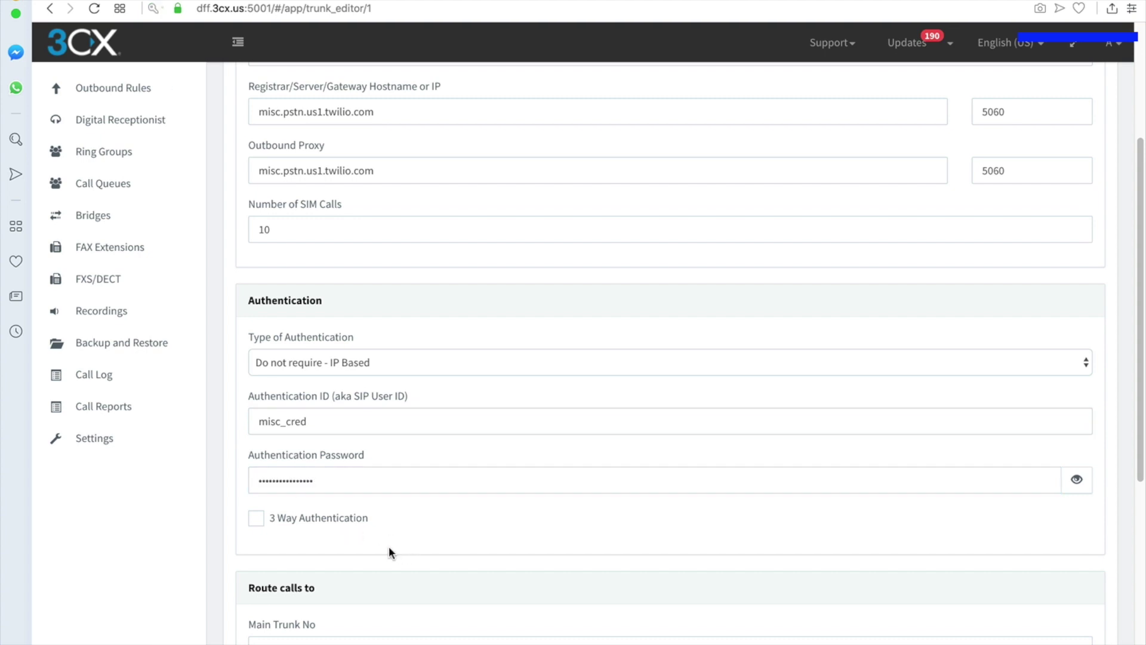
- Recheck the entered credentials, leaving the authentication type as IP Based
click(323, 429)
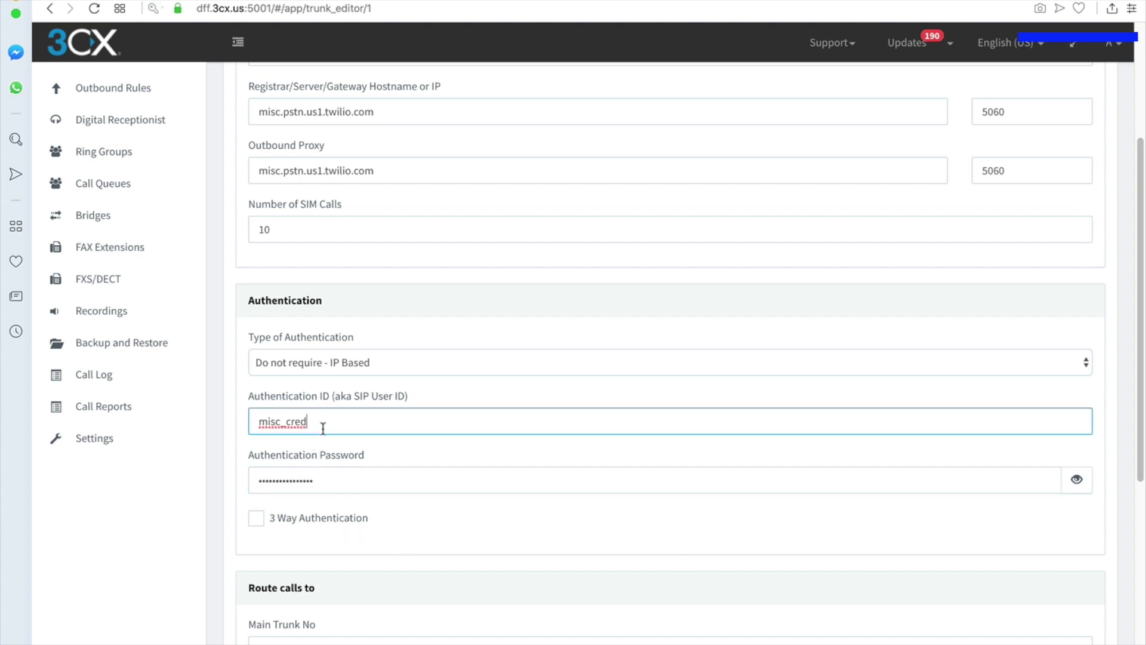
click(333, 477)
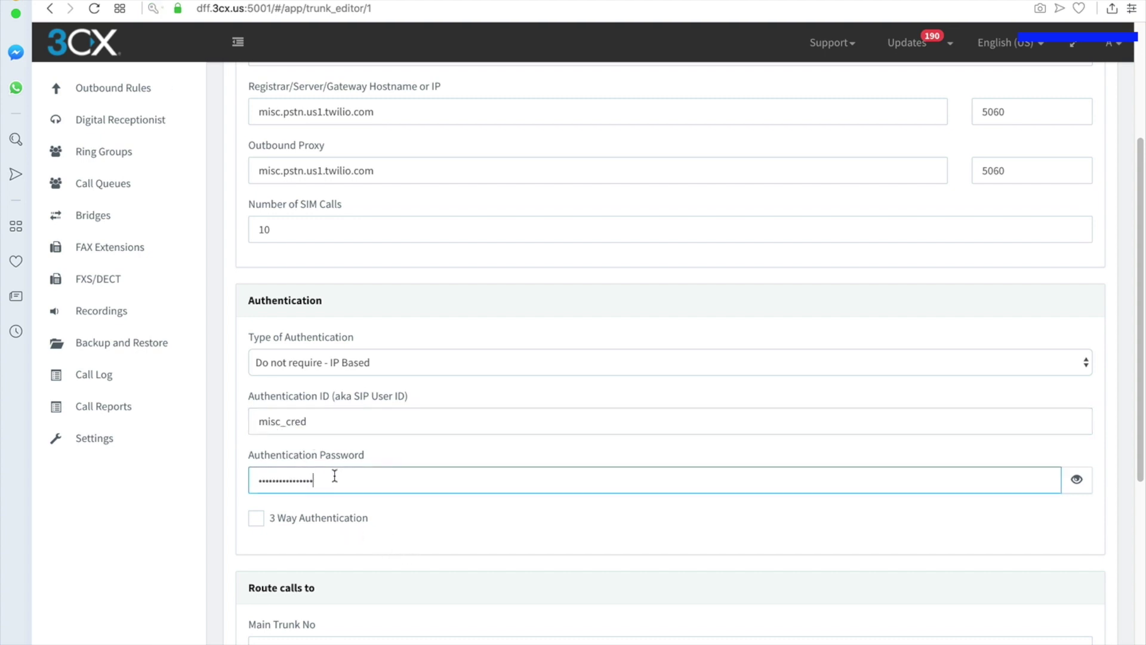
click(391, 357)
click(378, 364)
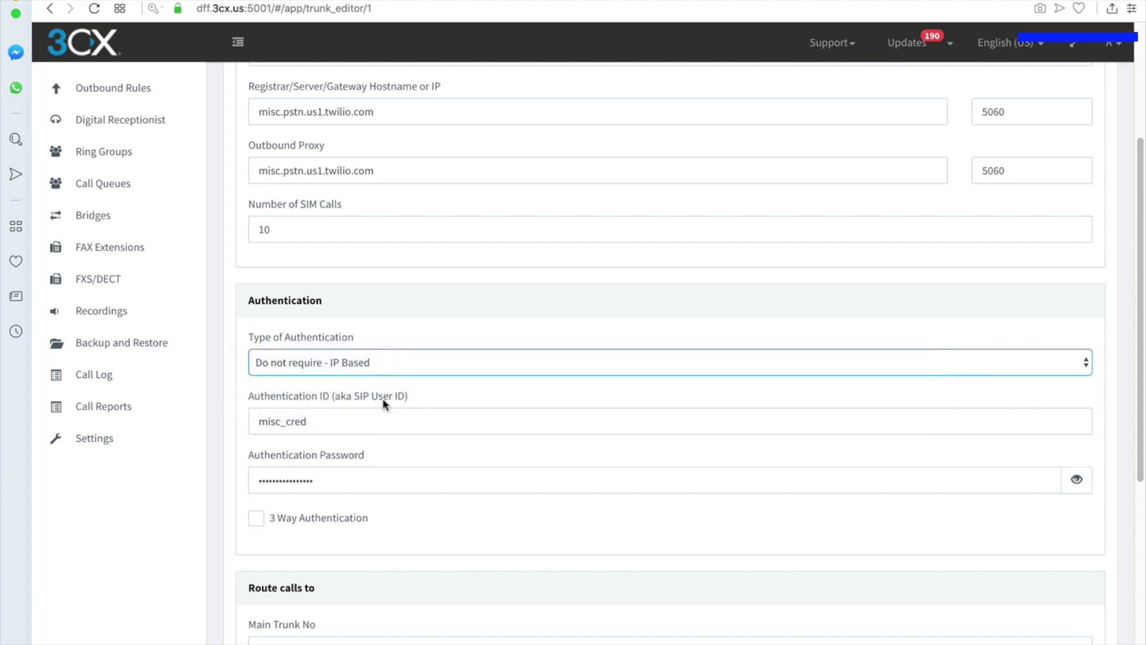
click(406, 542)
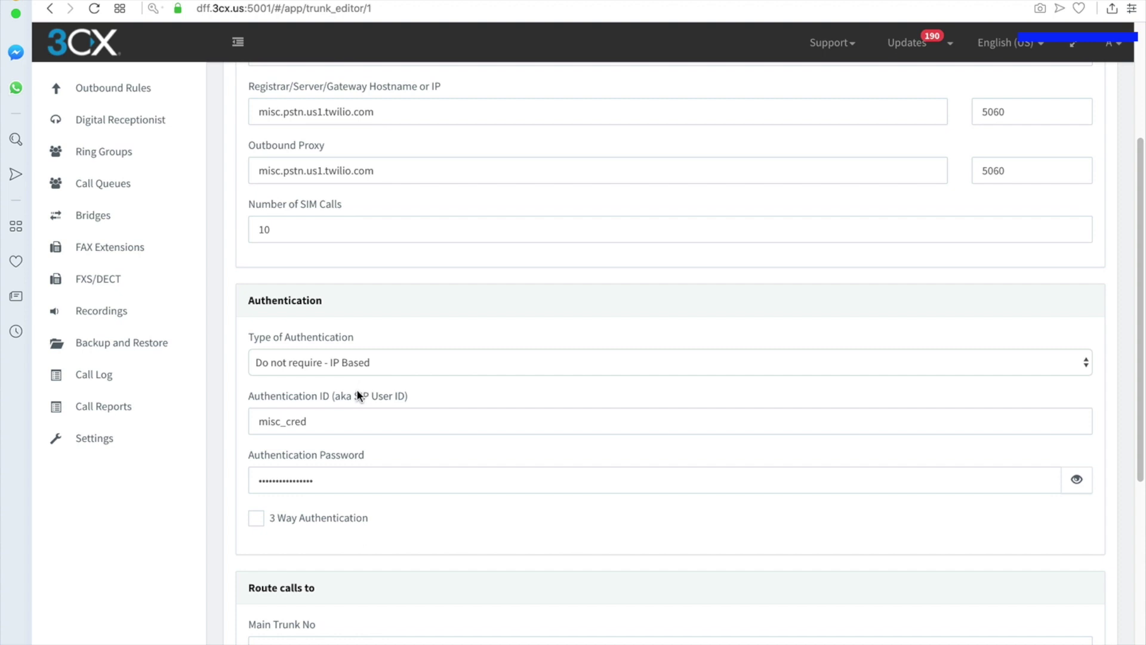
scroll(373, 546, down, 4)
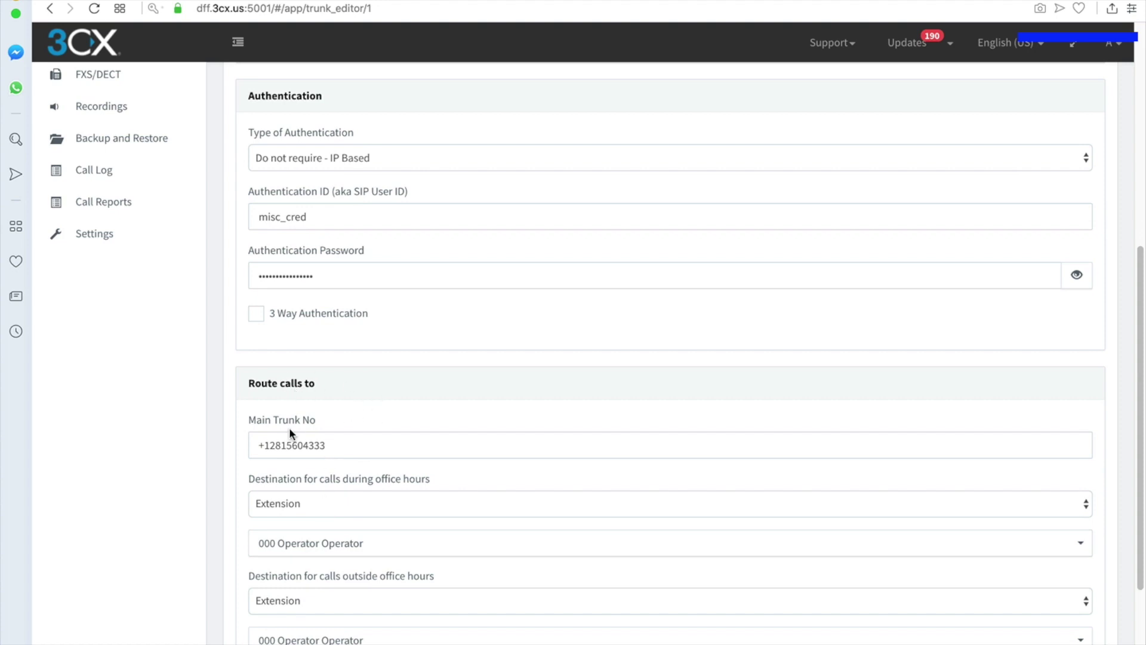
- Route the trunk's office-hours calls to extension 108
drag(244, 383, 350, 384)
click(351, 386)
drag(333, 449, 190, 444)
click(424, 401)
scroll(354, 468, down, 2)
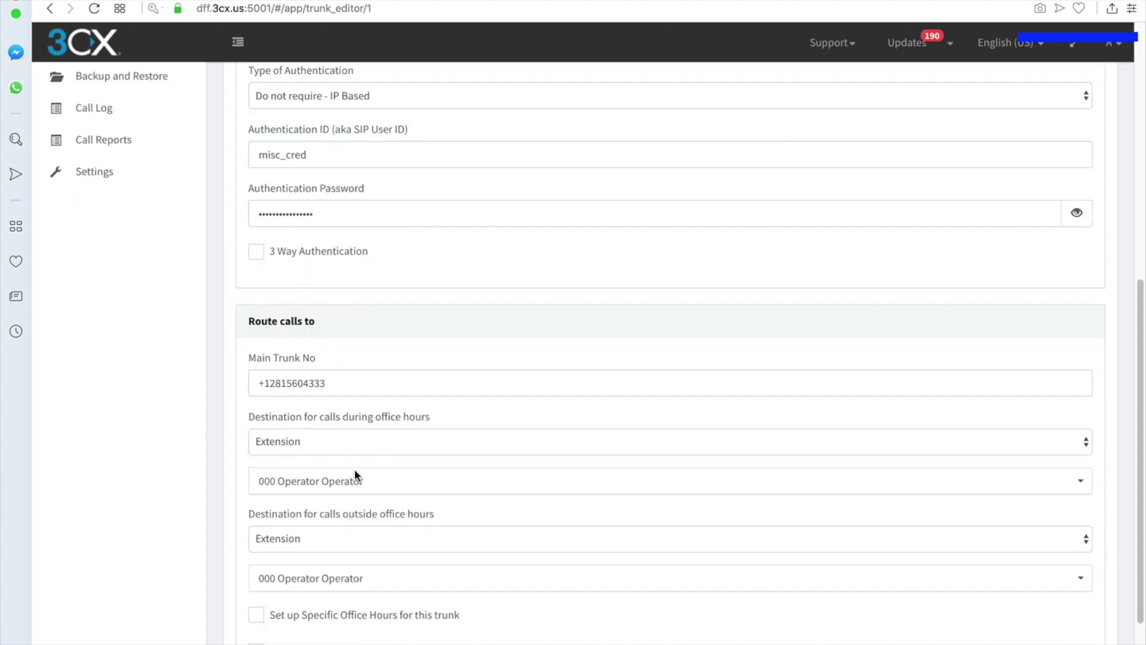
click(330, 443)
click(329, 443)
click(323, 440)
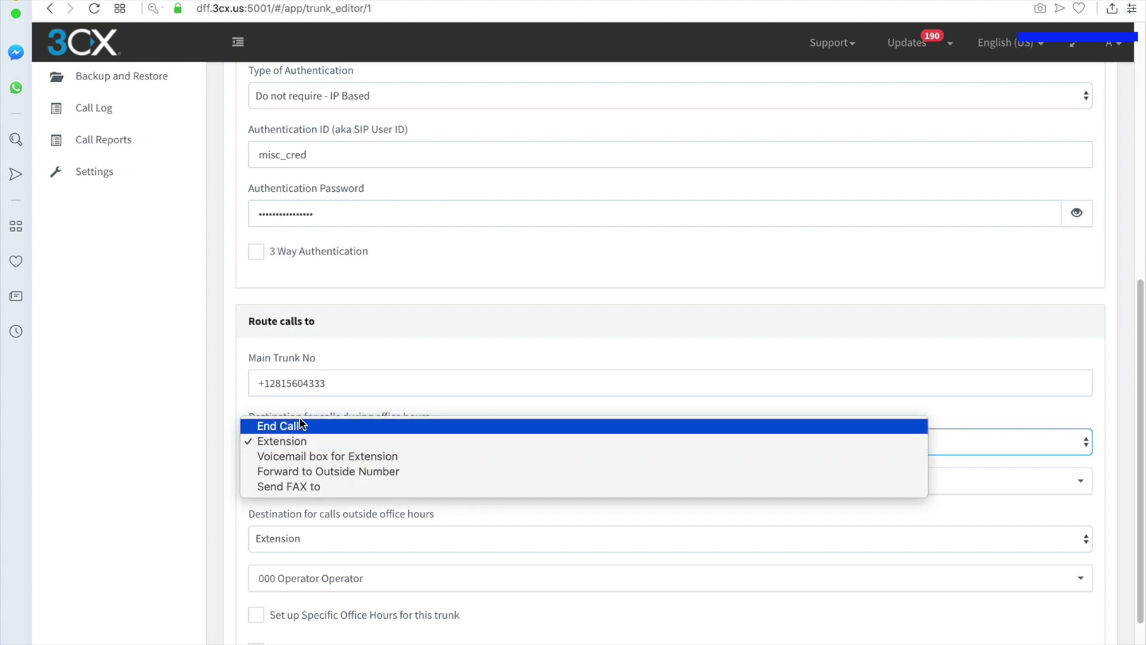
click(307, 472)
click(328, 481)
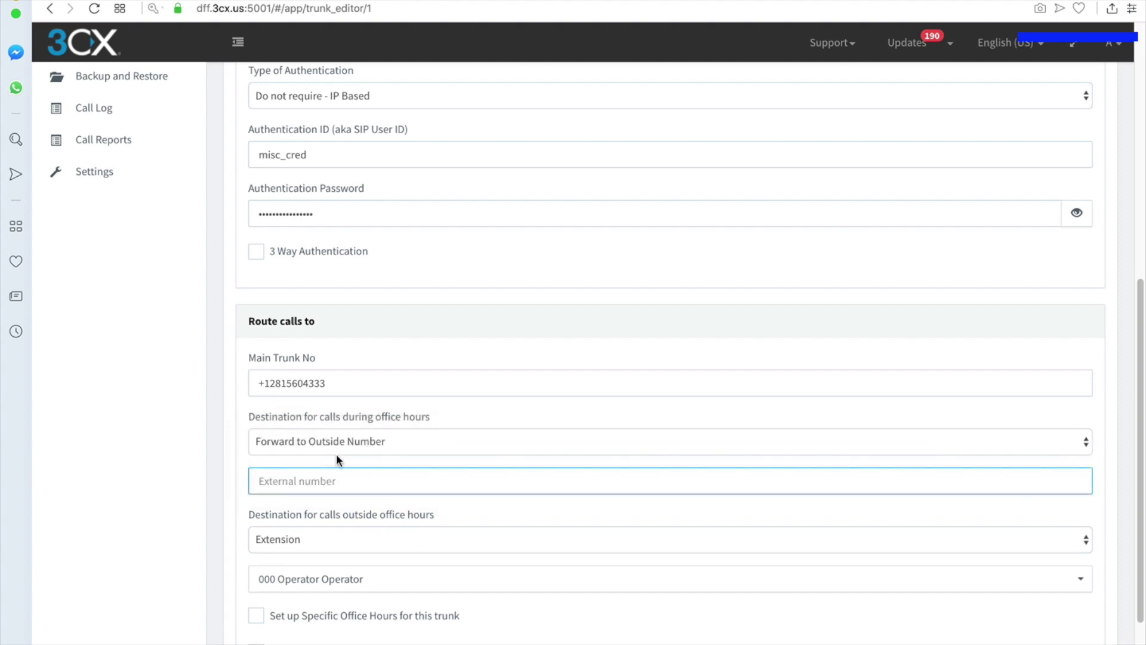
click(329, 438)
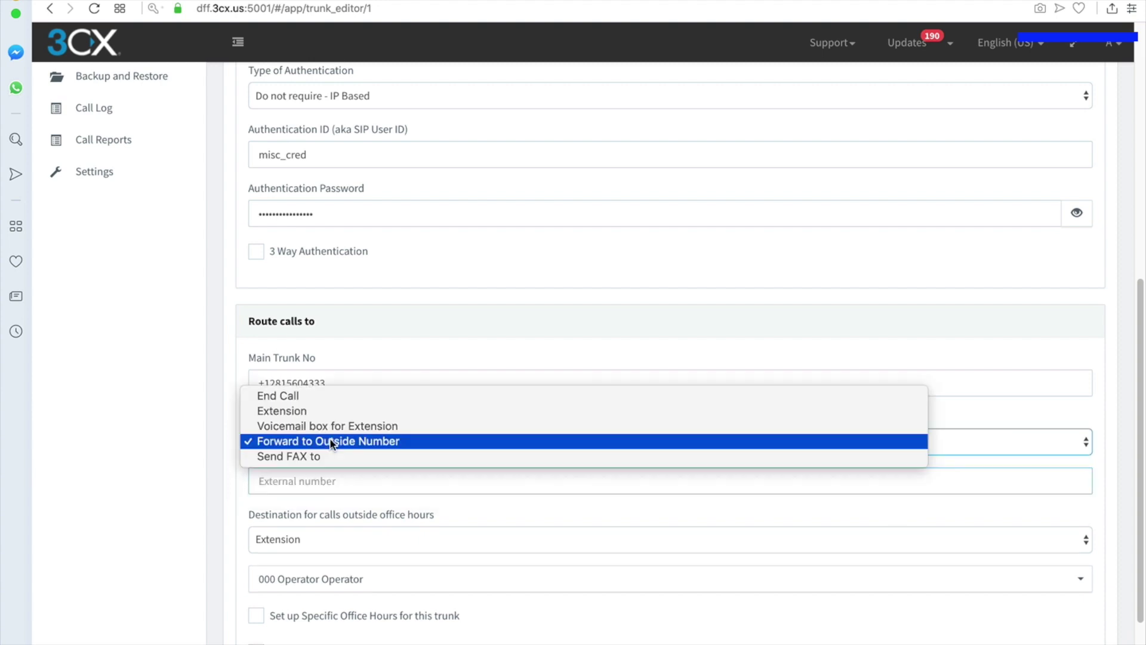
click(301, 411)
click(327, 481)
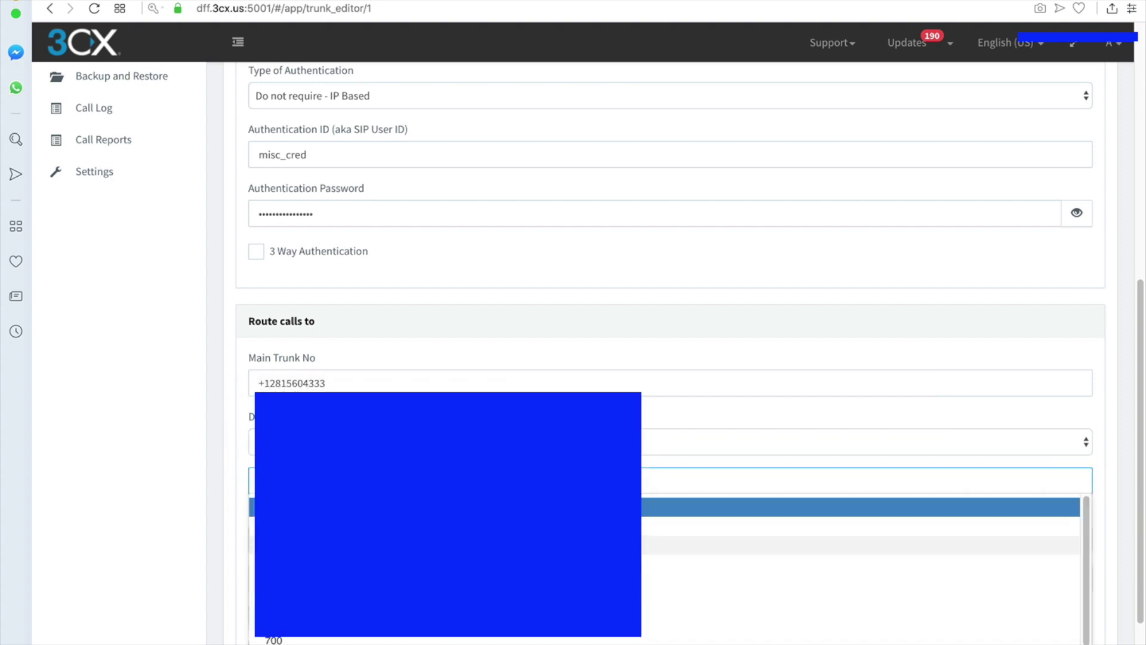
click(325, 544)
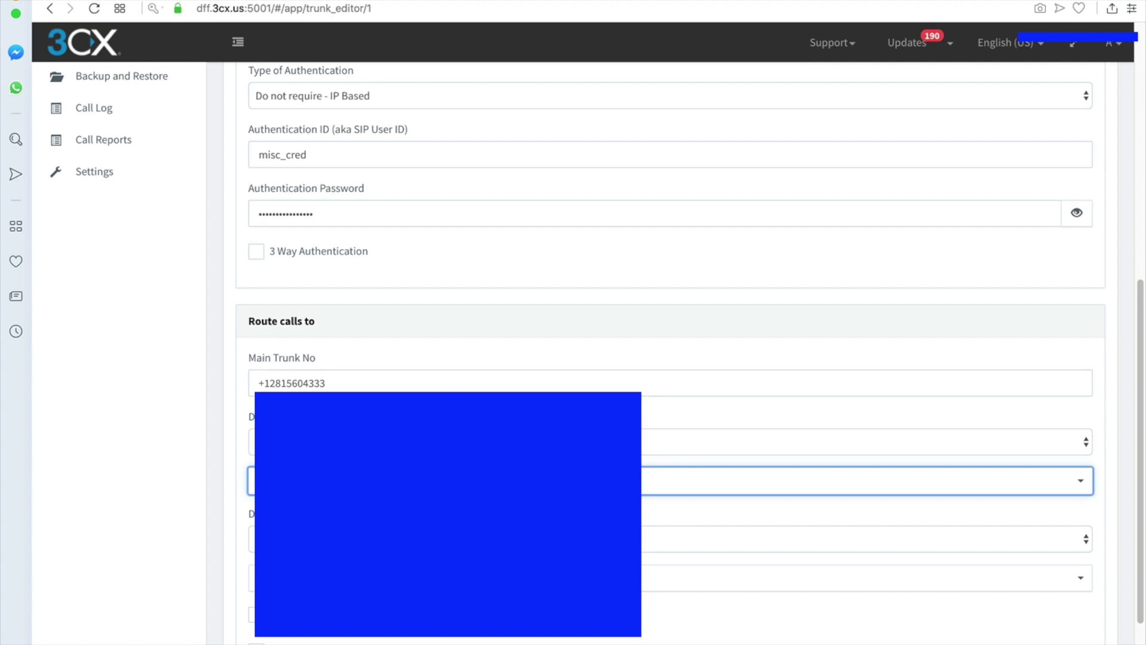
- Route outside-hours calls to extension 108 as well and save the trunk
click(327, 540)
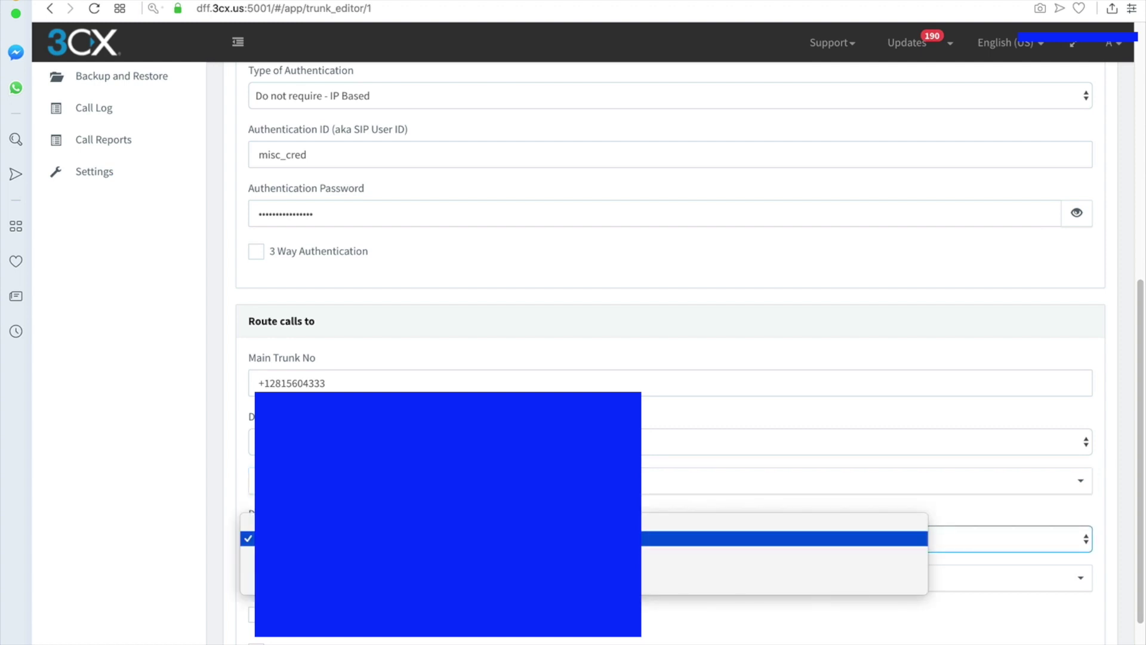
click(327, 538)
scroll(671, 352, down, 2)
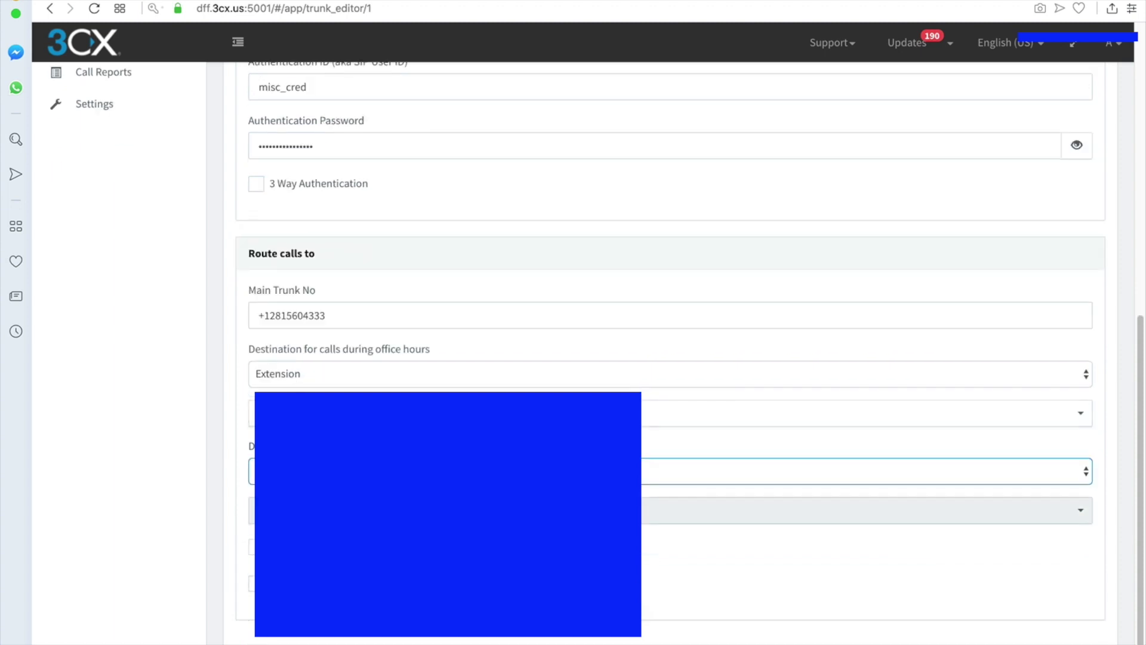
click(317, 511)
click(358, 389)
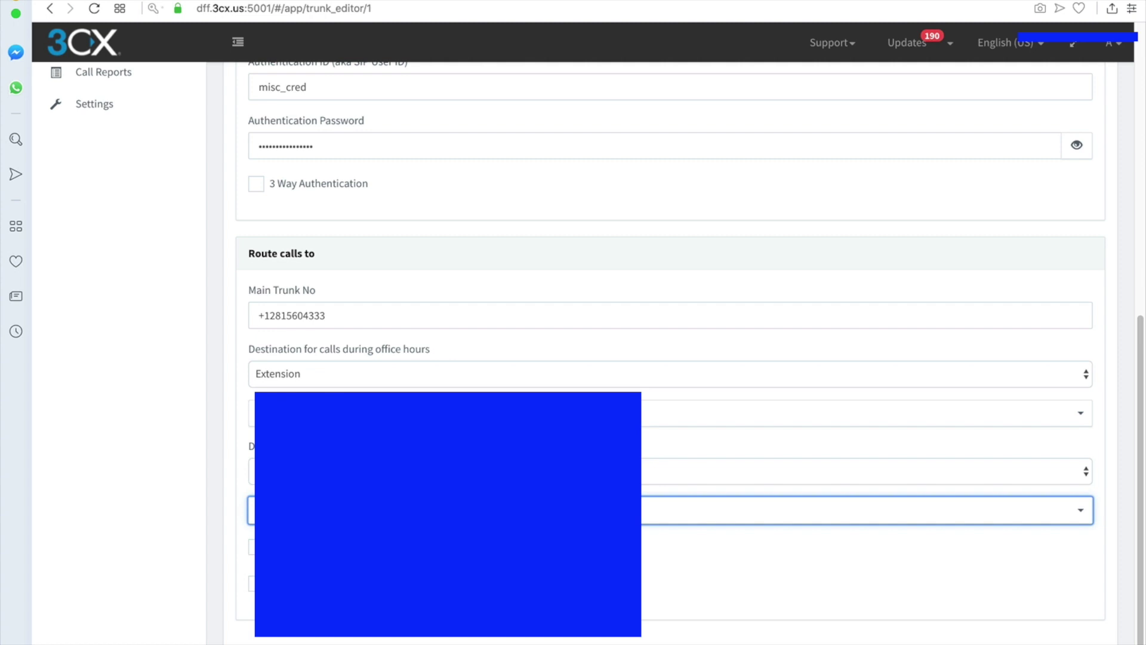
click(358, 511)
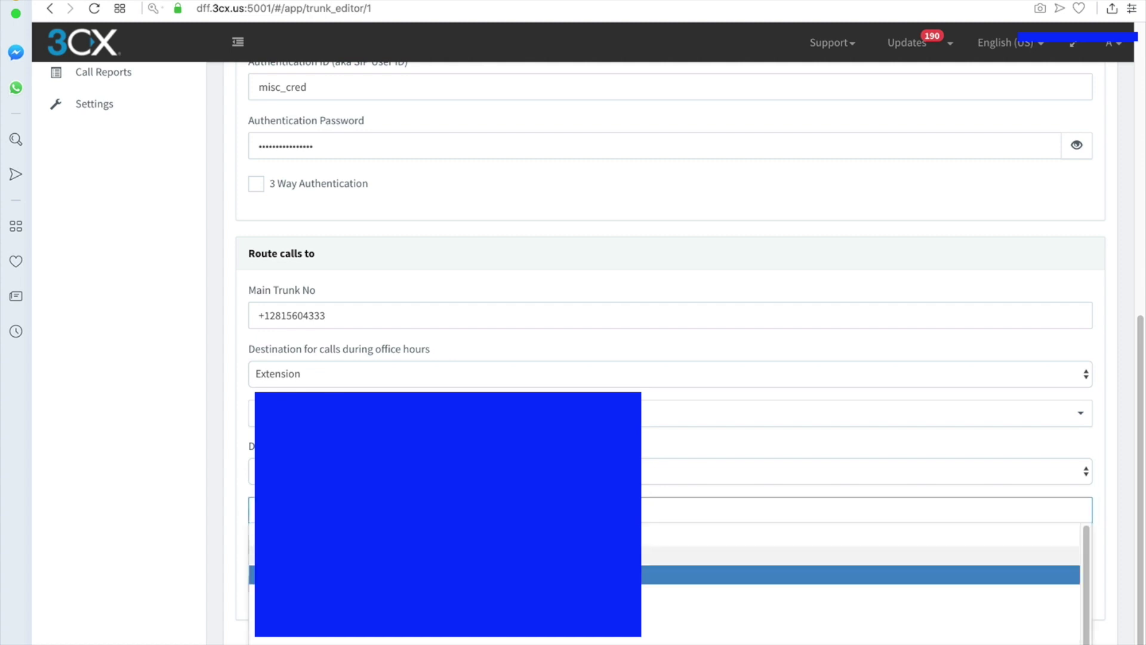
click(359, 555)
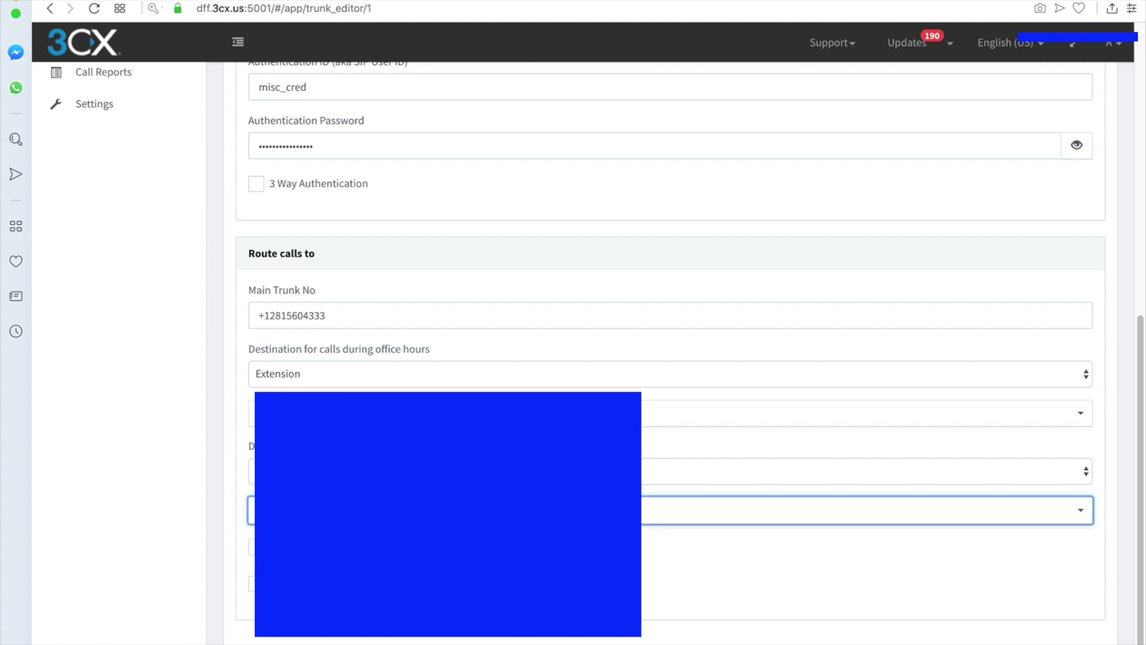
click(370, 413)
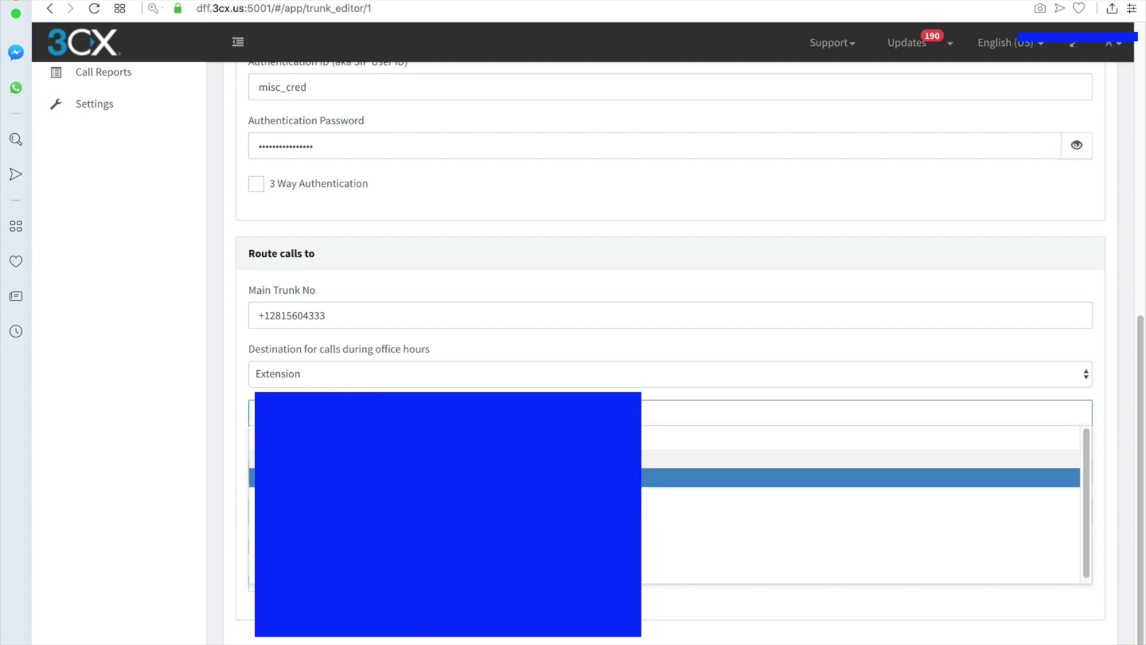
click(370, 459)
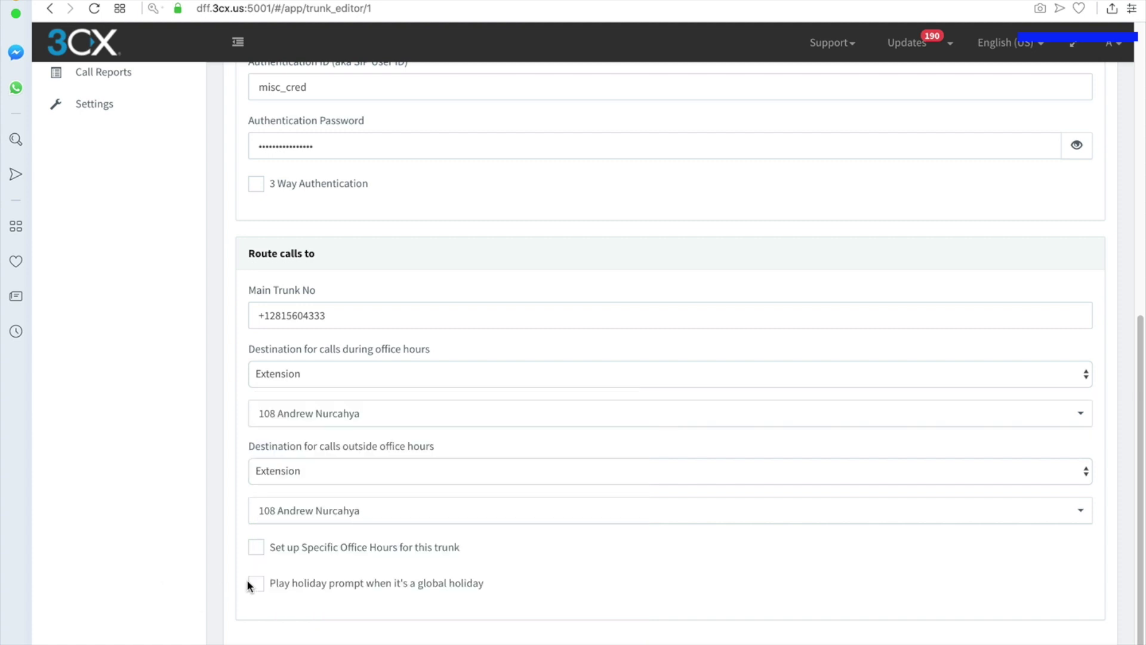
scroll(248, 584, up, 10)
click(418, 92)
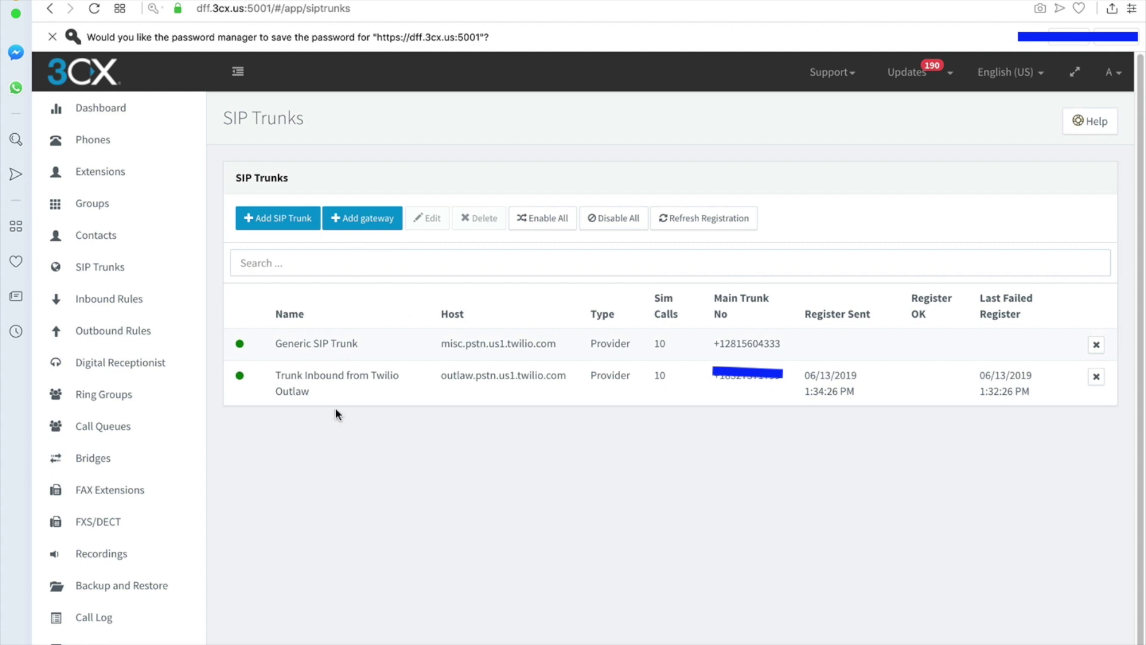
- Rename 'Generic SIP Trunk' to 'misc' and save it
click(322, 349)
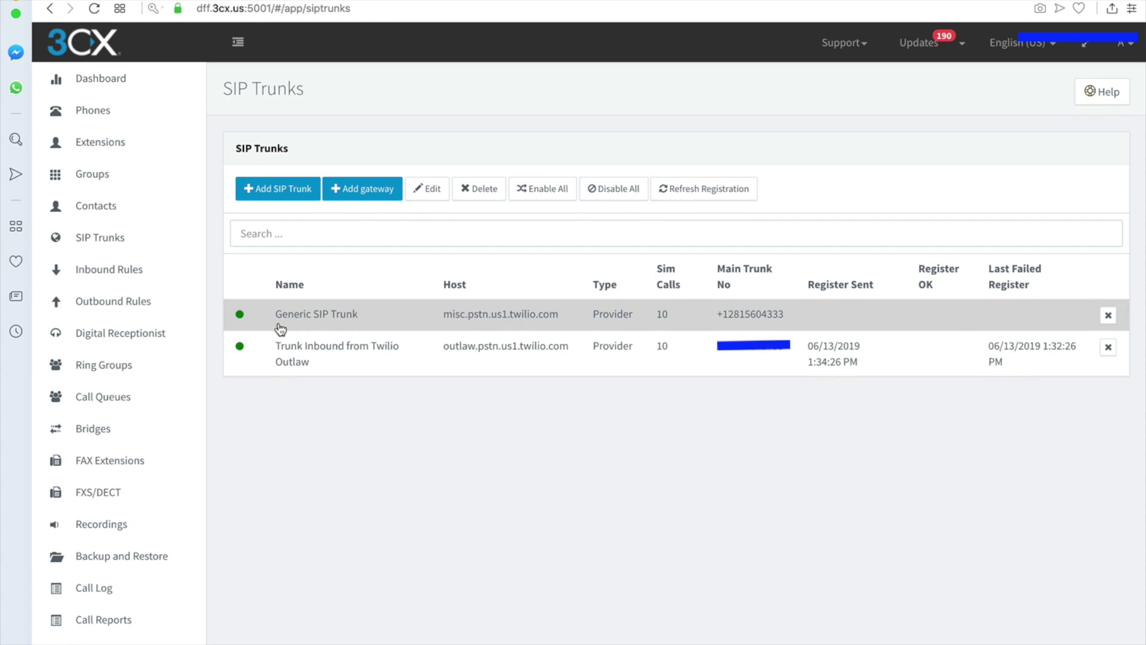
click(430, 189)
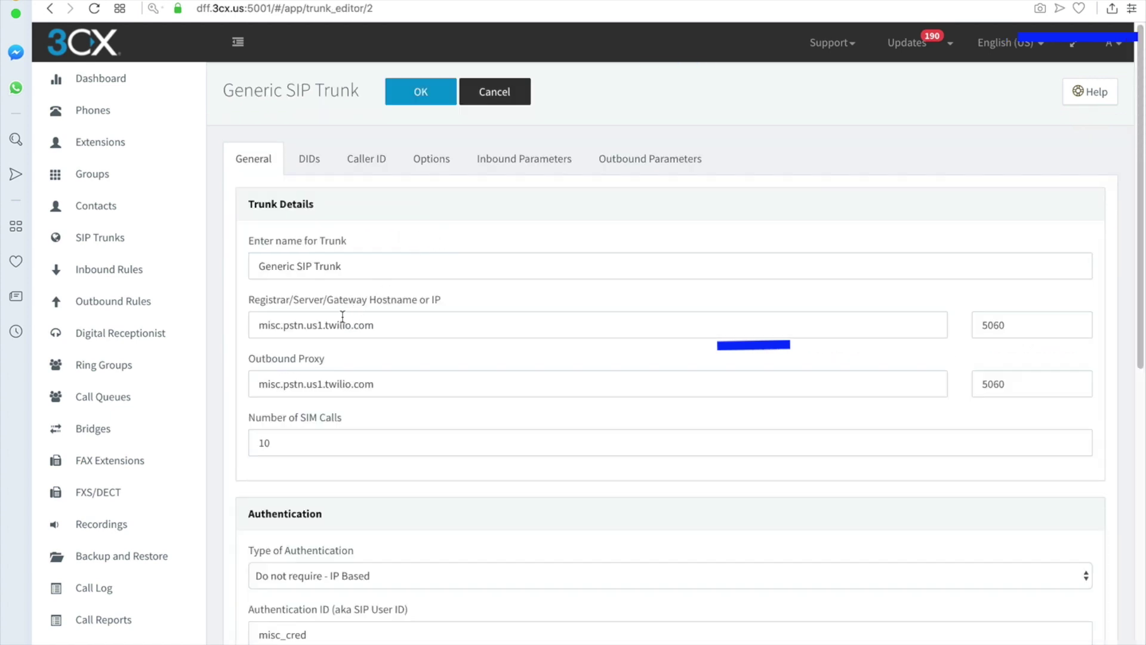
scroll(340, 319, down, 1)
scroll(339, 318, down, 2)
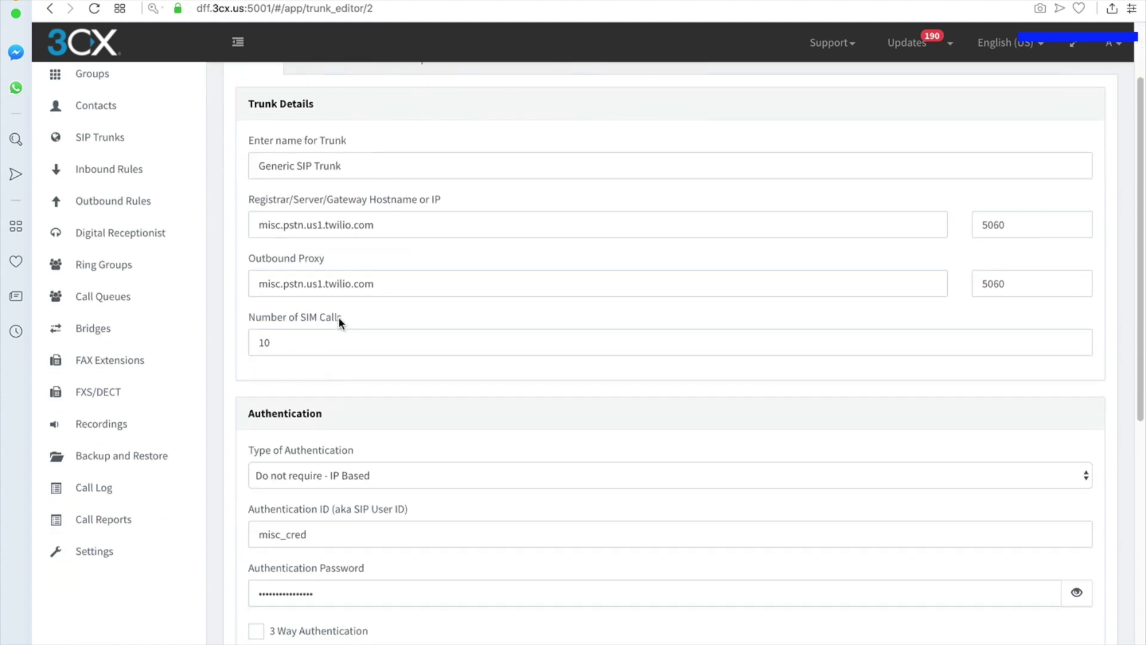
scroll(339, 316, up, 2)
triple_click(347, 225)
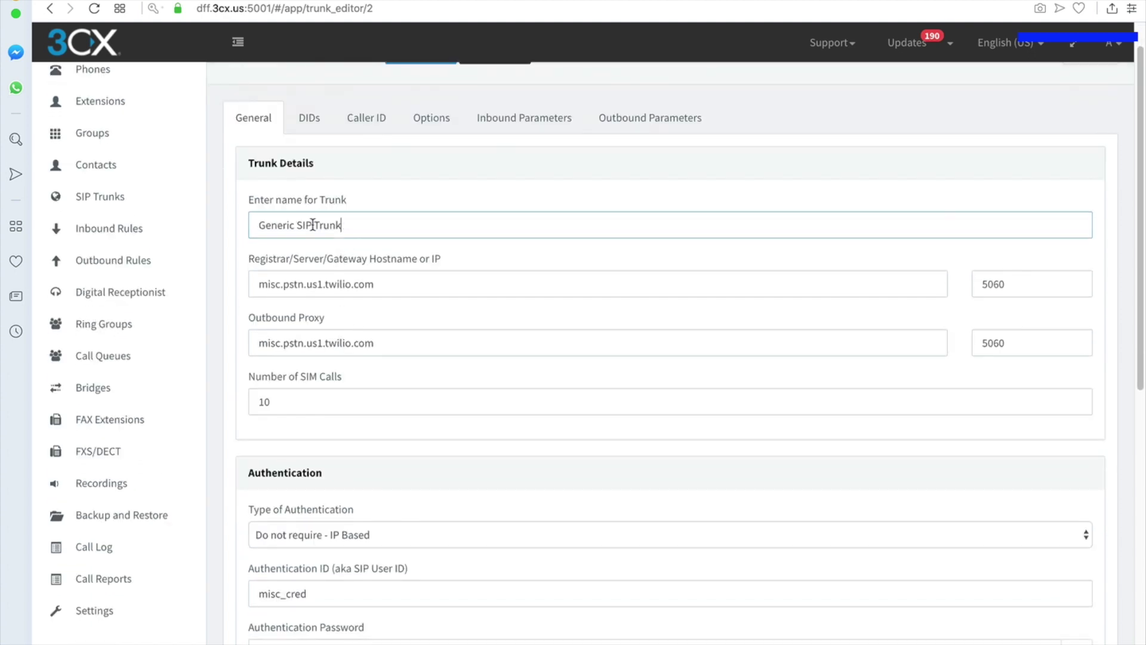
text(misc)
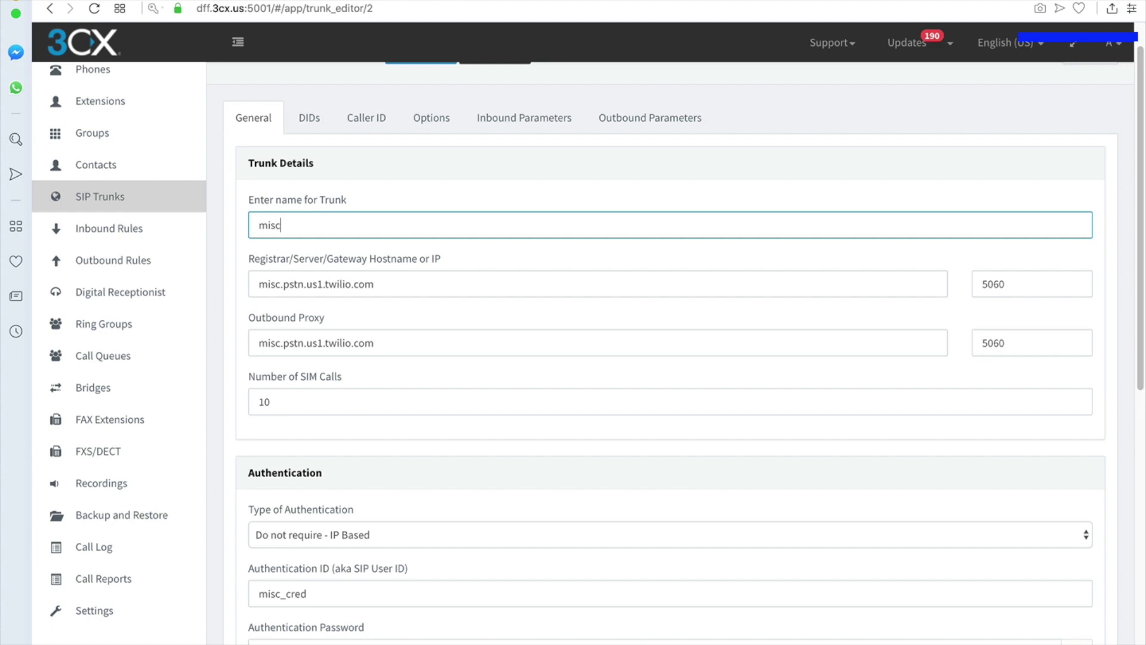
scroll(478, 287, down, 2)
scroll(472, 293, down, 12)
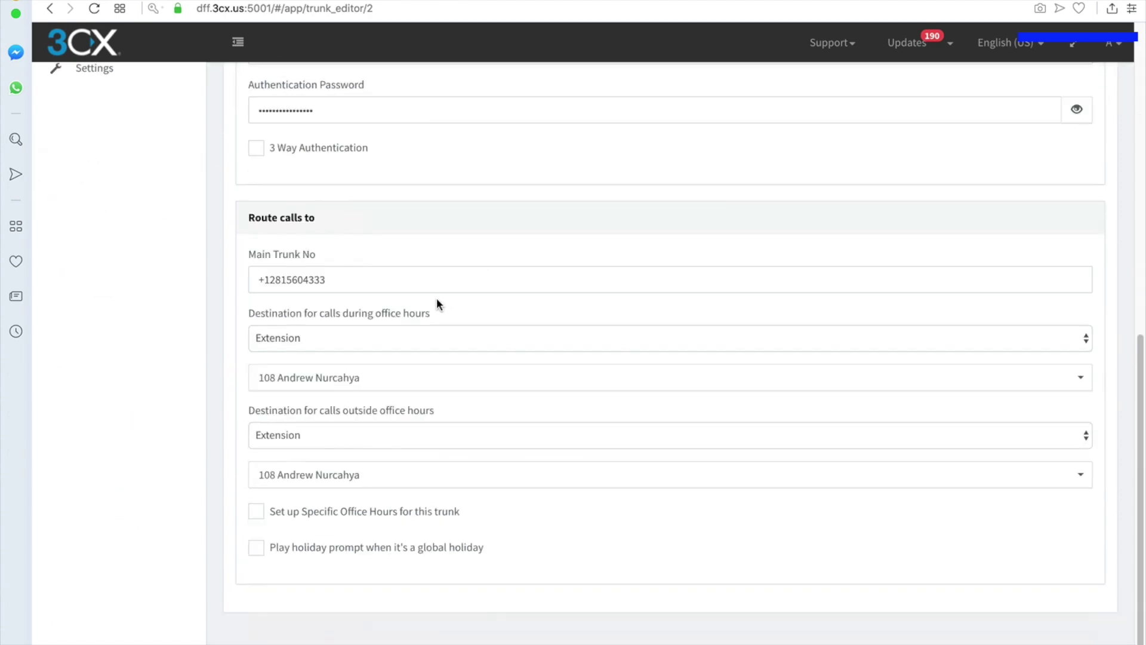
scroll(438, 302, up, 15)
click(428, 92)
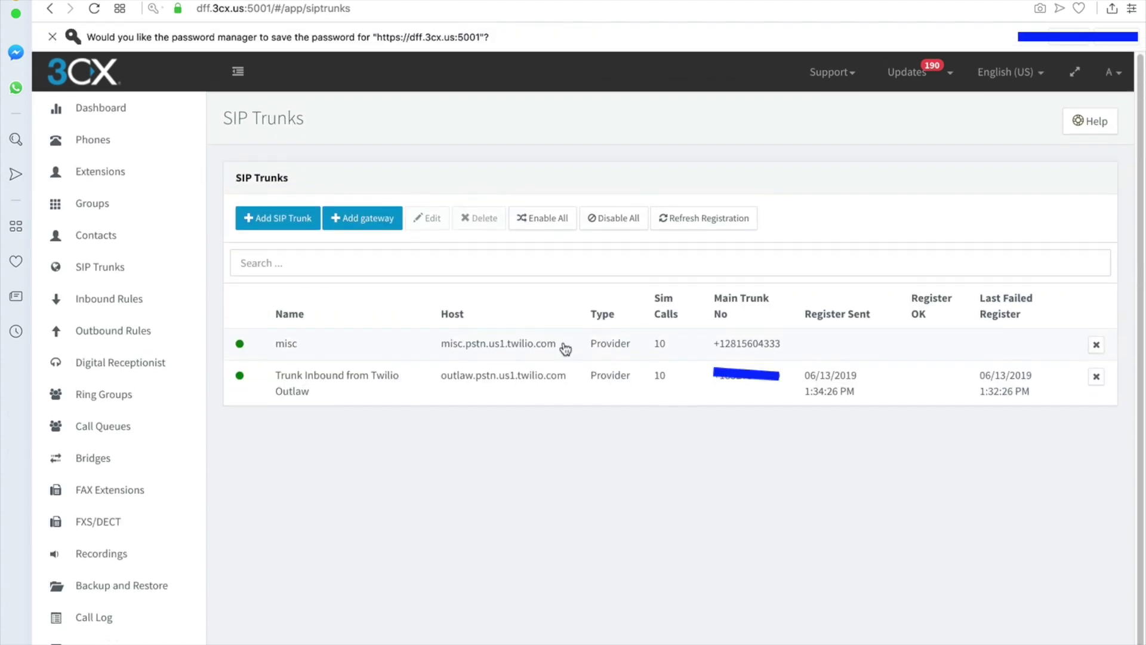
- Start changing the misc trunk's name, then discard the unfinished edit
click(296, 351)
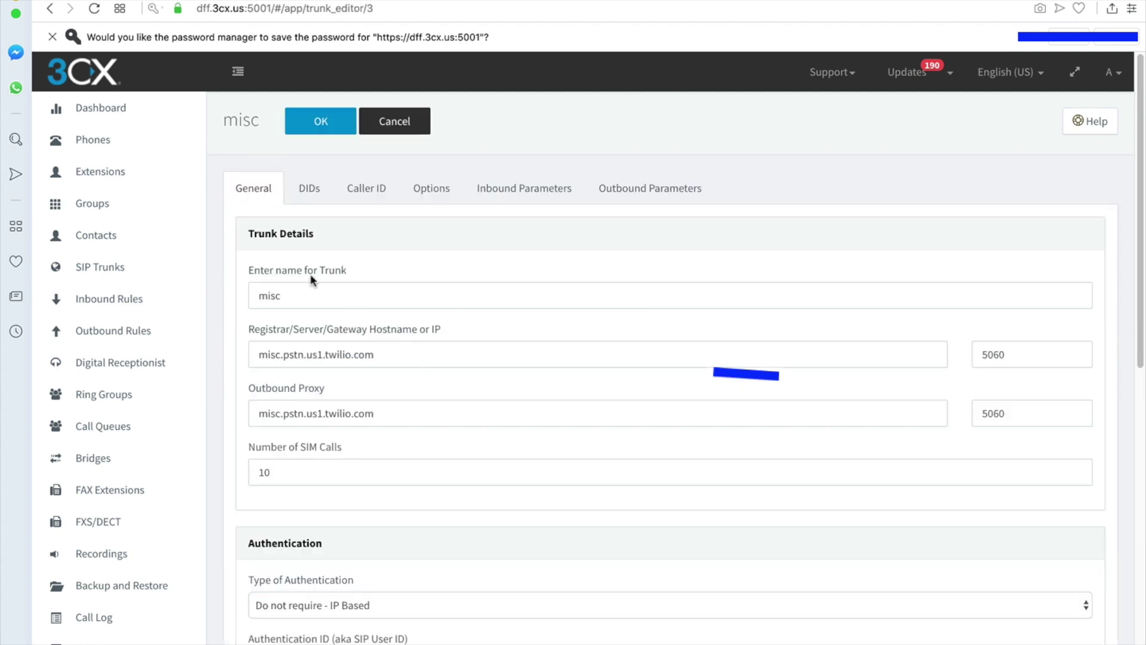
click(313, 295)
drag(294, 296, 84, 296)
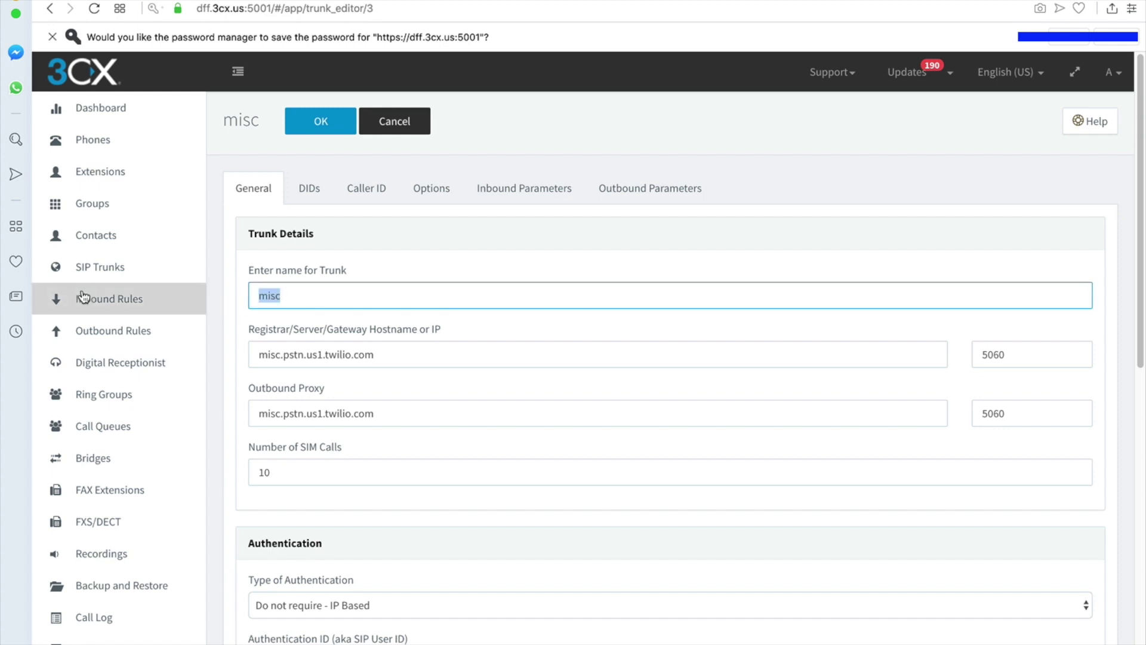
text(In)
click(412, 121)
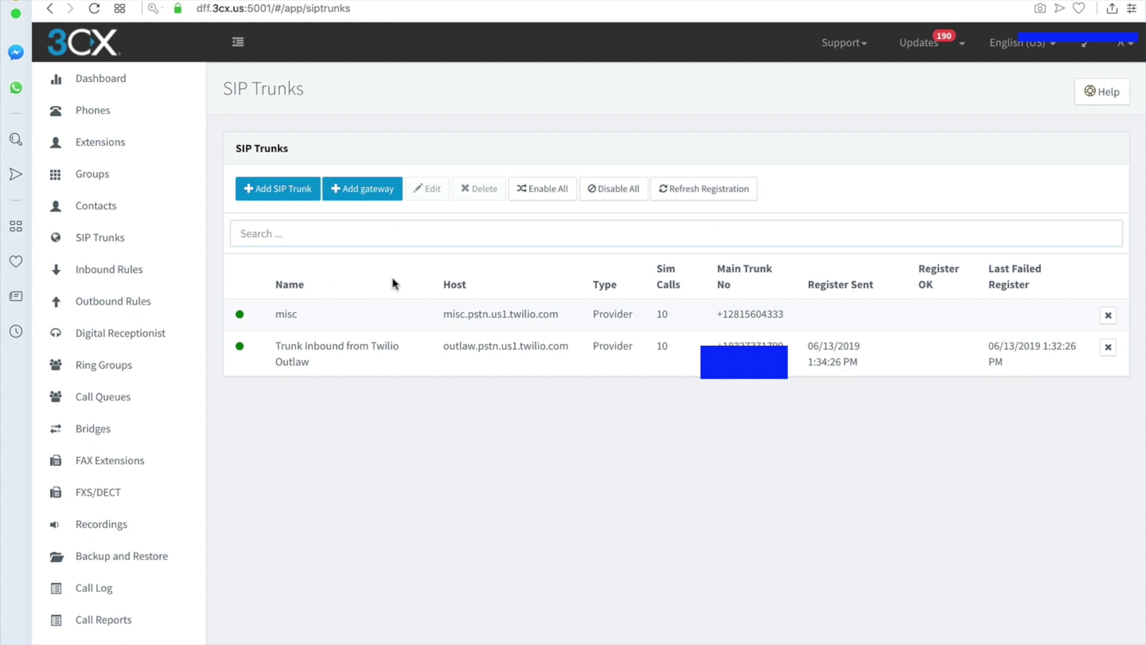
- Rename the misc trunk to 'Misc Trunk' and save it
click(323, 324)
click(427, 188)
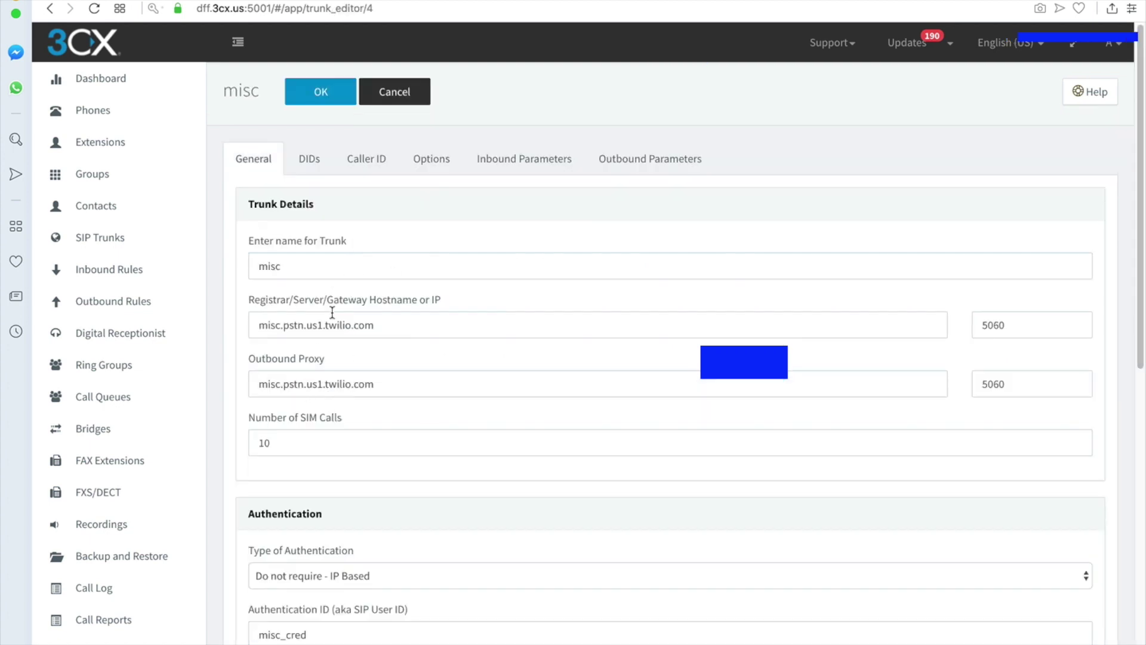
double_click(303, 274)
text(Misc )
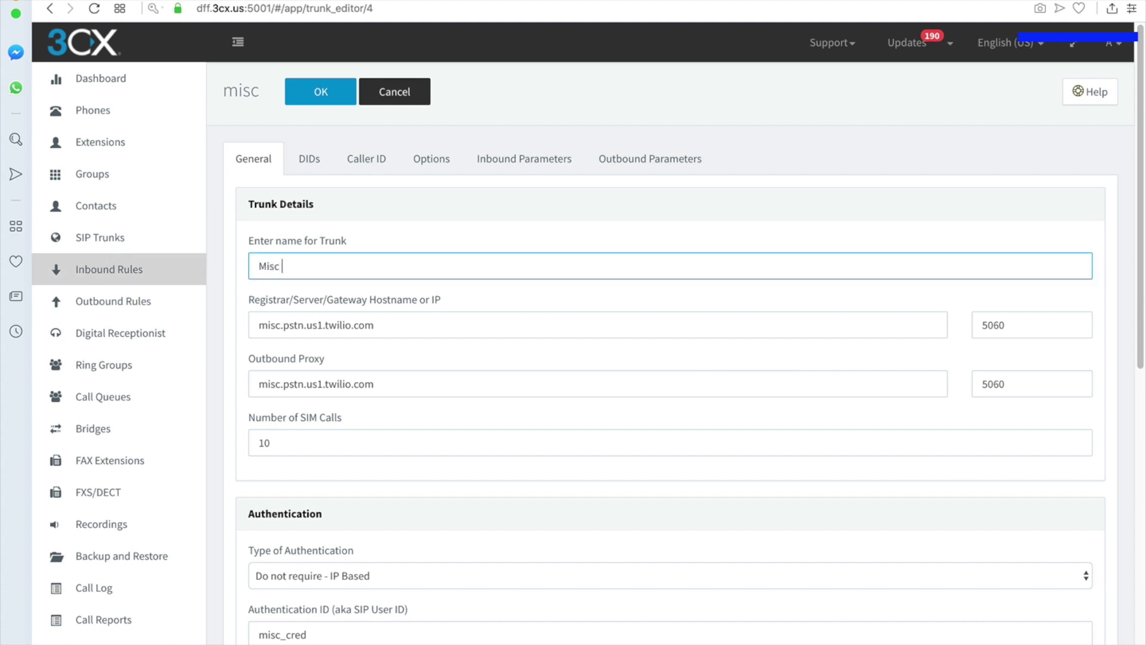
text(Truck)
key(BackSpace)
key(BackSpace)
text(mnnk)
click(320, 91)
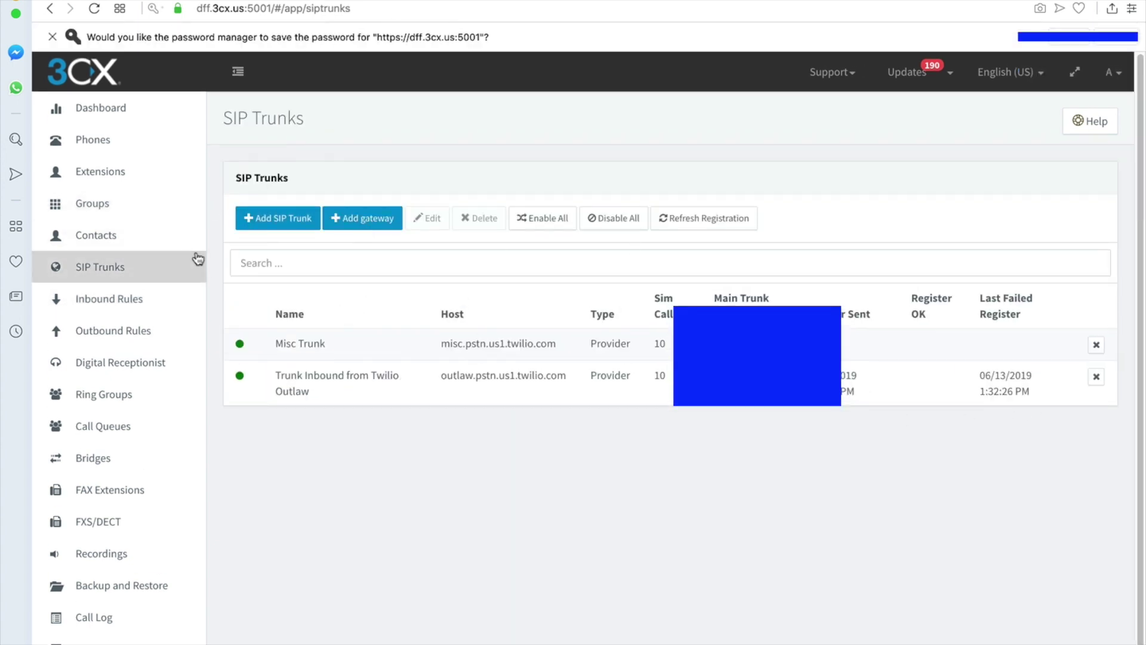
- Start a new DID inbound rule on Misc Trunk named Misc Inbound
scroll(197, 244, down, 1)
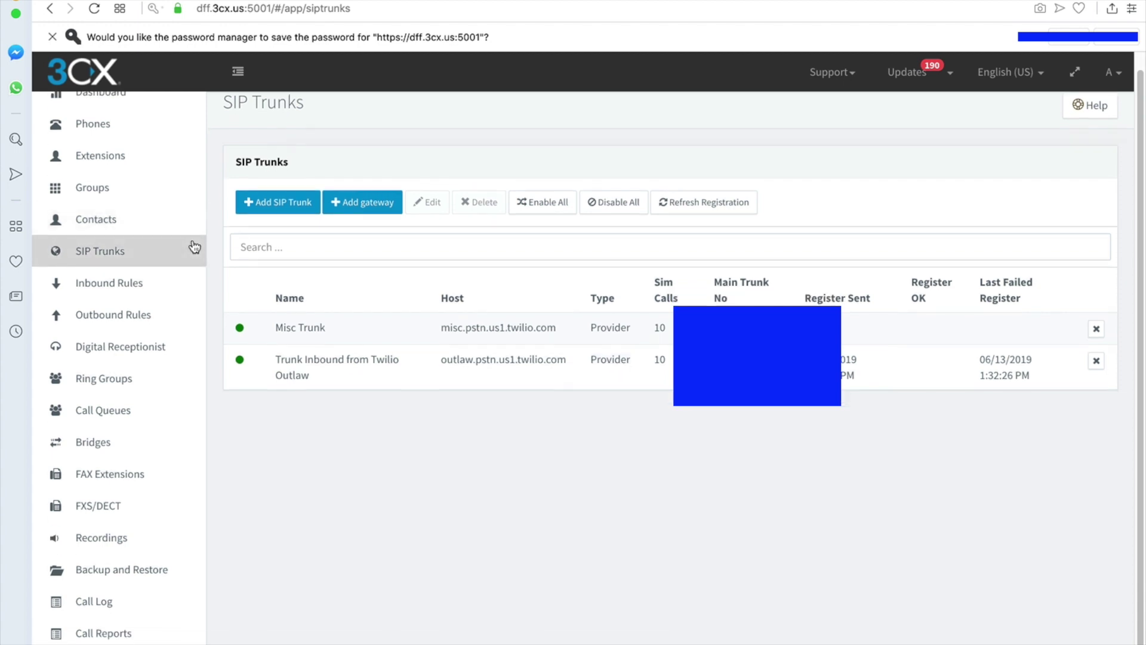
click(310, 339)
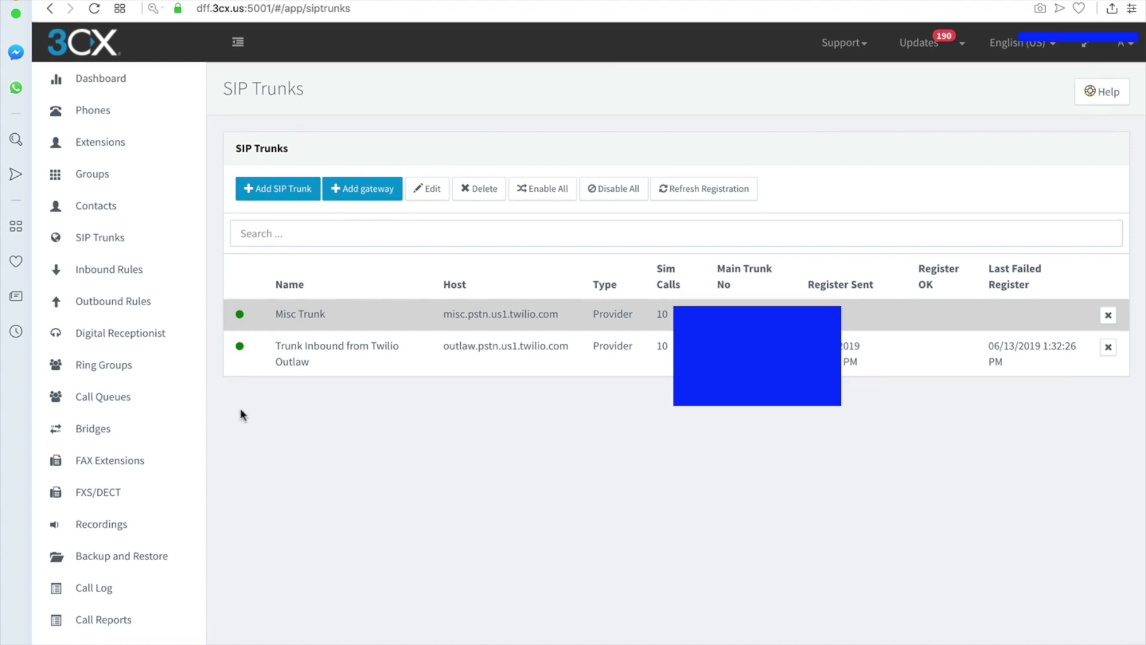
click(107, 272)
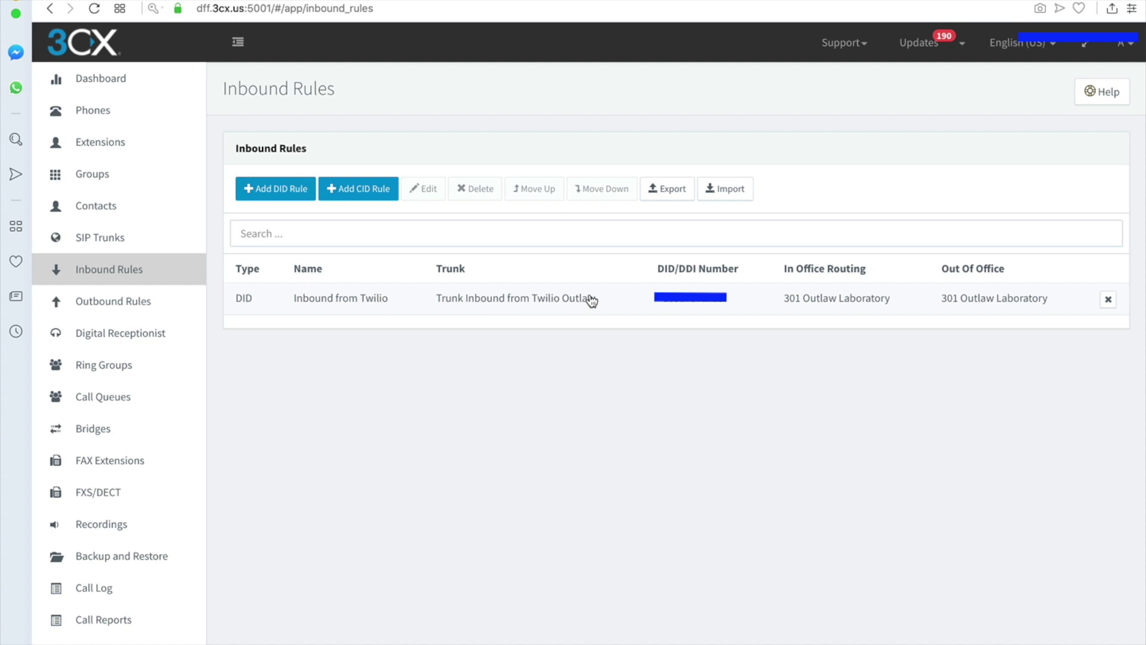
click(268, 190)
click(305, 219)
text(Misc Inbound)
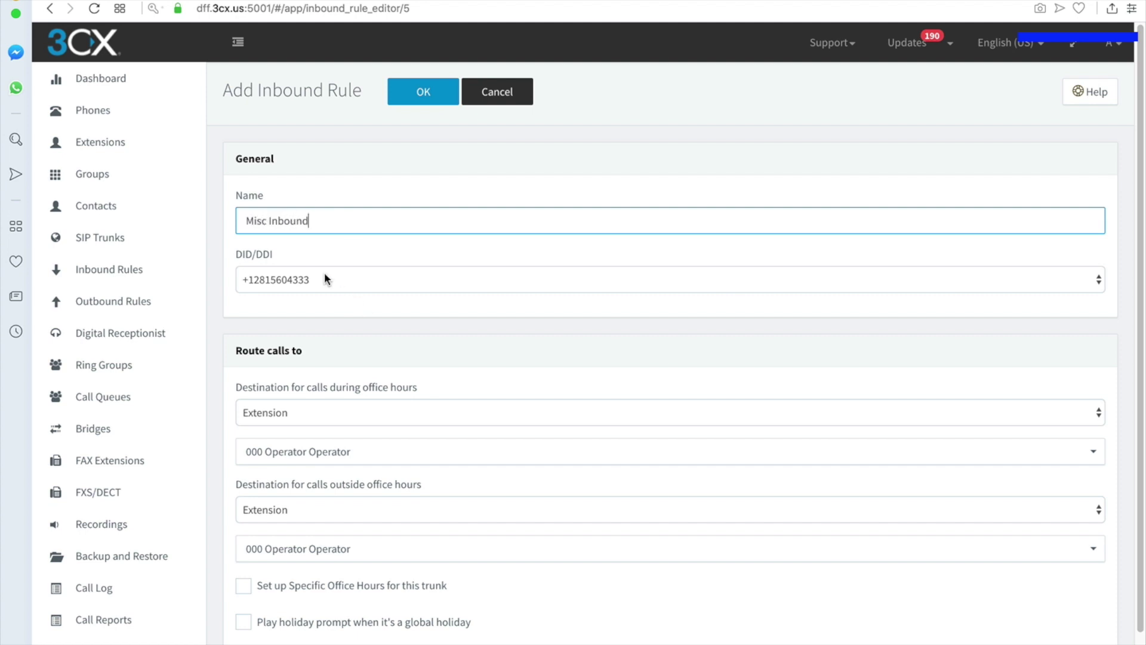
- Keep the only DID, send office and after-hours calls to extension 108, and save
click(324, 280)
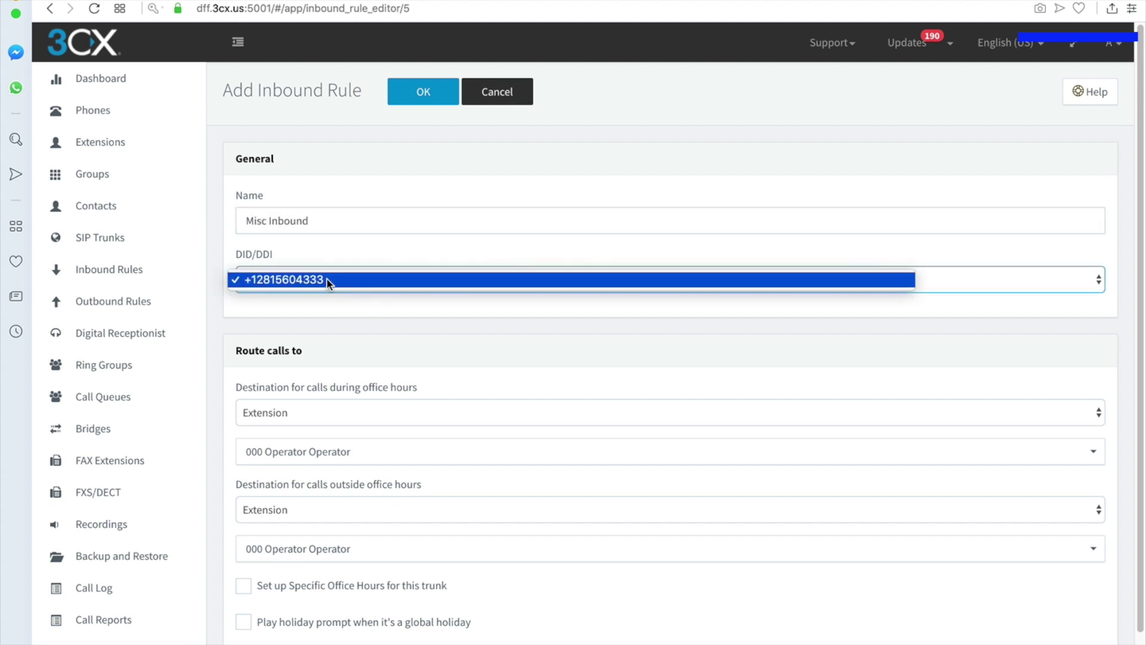
click(317, 296)
scroll(306, 300, down, 1)
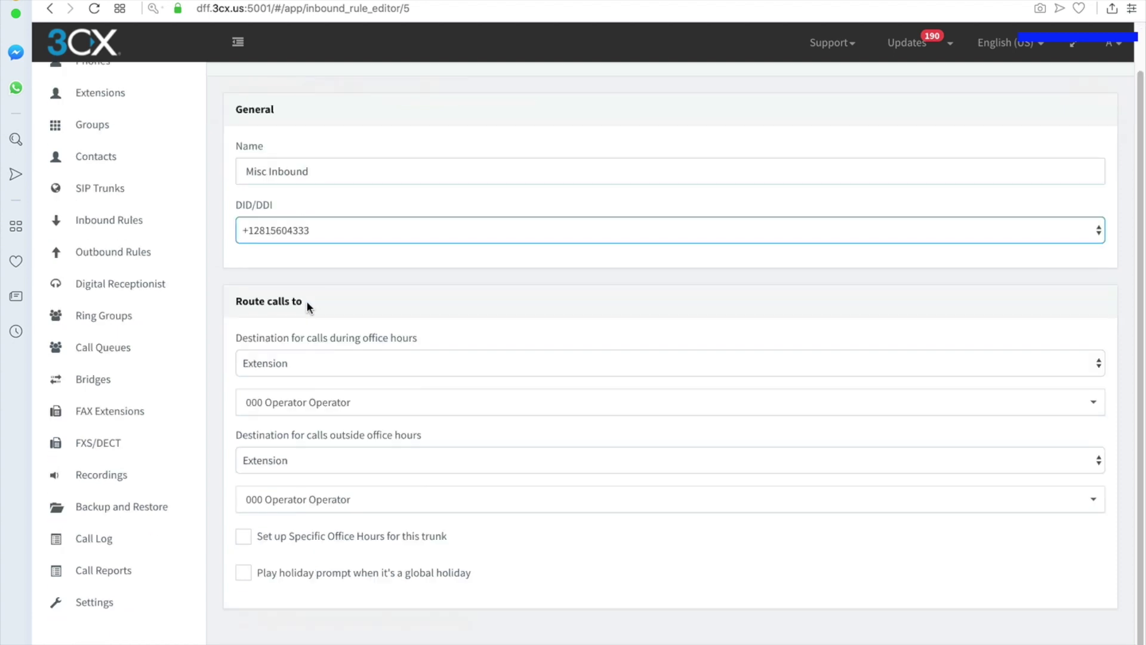
click(328, 403)
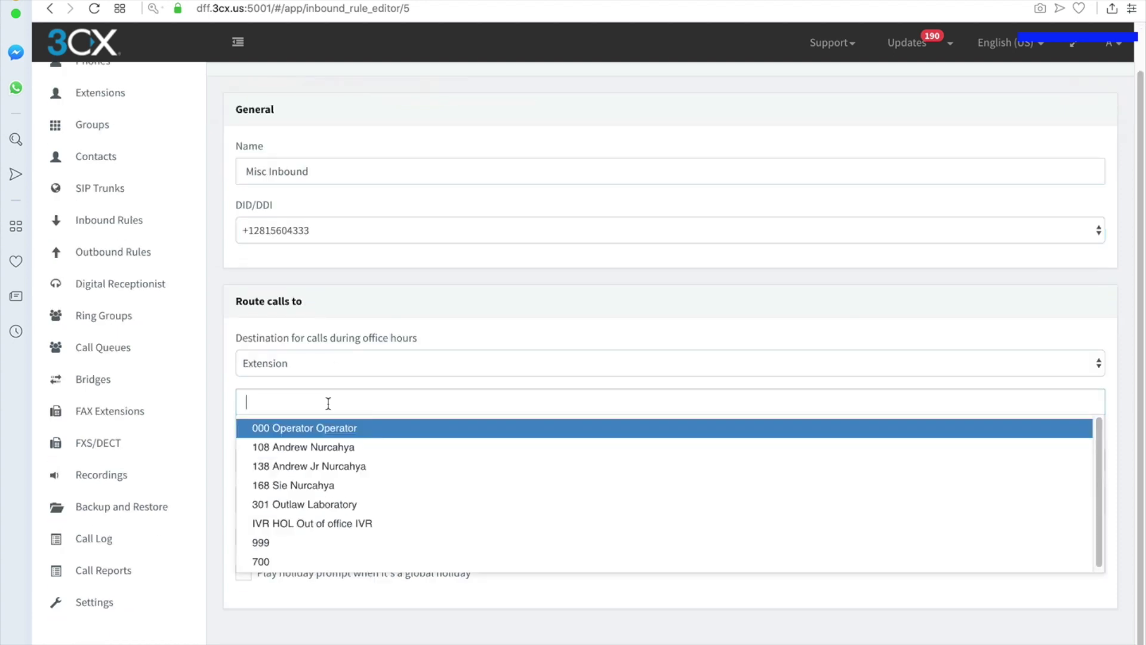
click(322, 449)
click(341, 501)
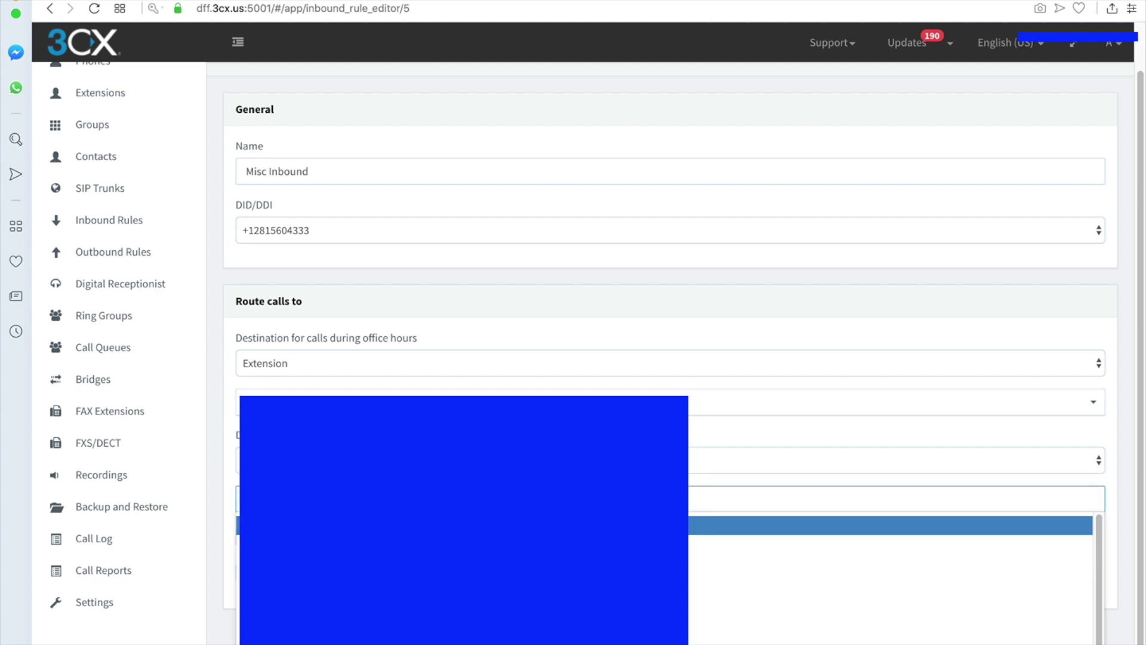
click(335, 545)
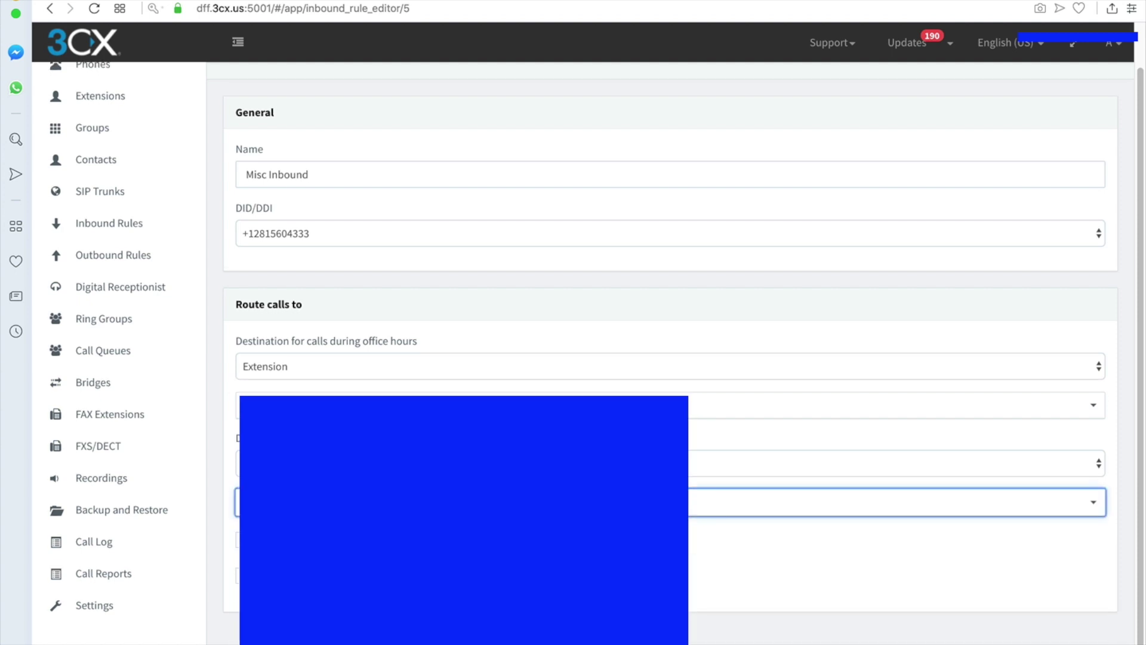
scroll(895, 358, up, 1)
click(408, 94)
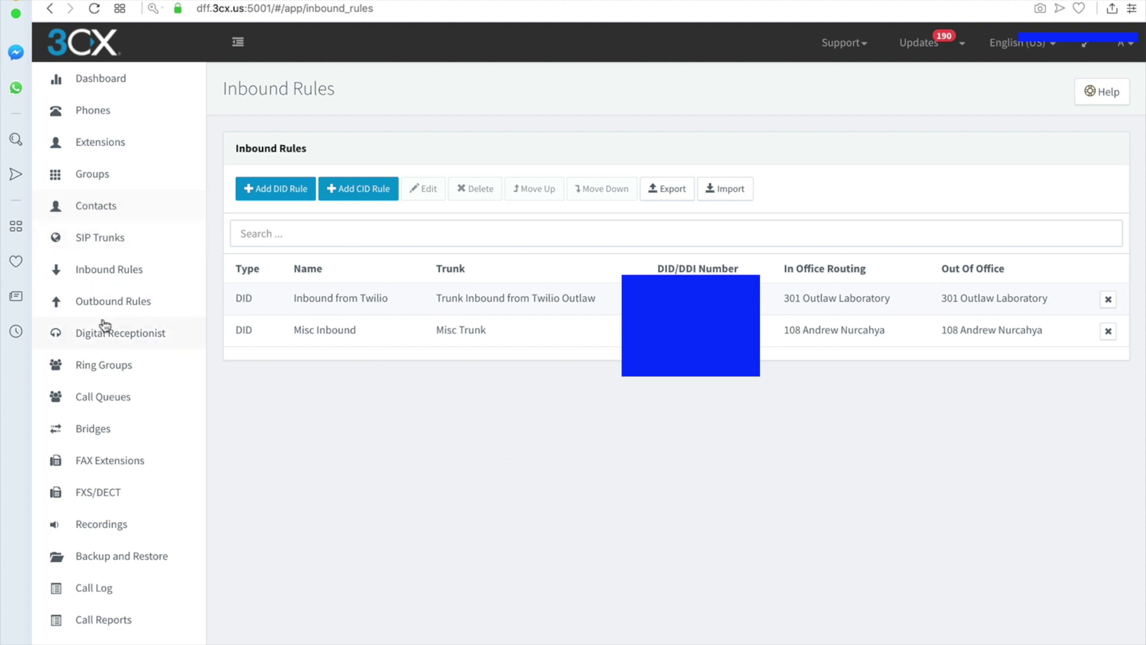
- Show the Outbound Rules list and select the existing E. 164 rule
click(128, 303)
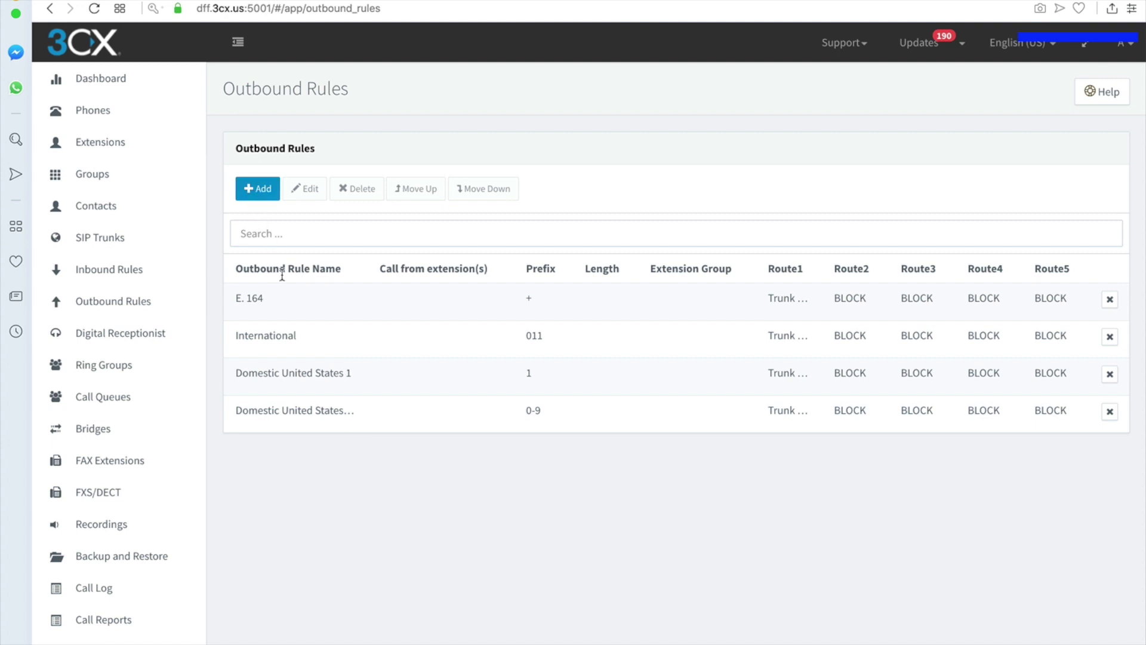
click(280, 305)
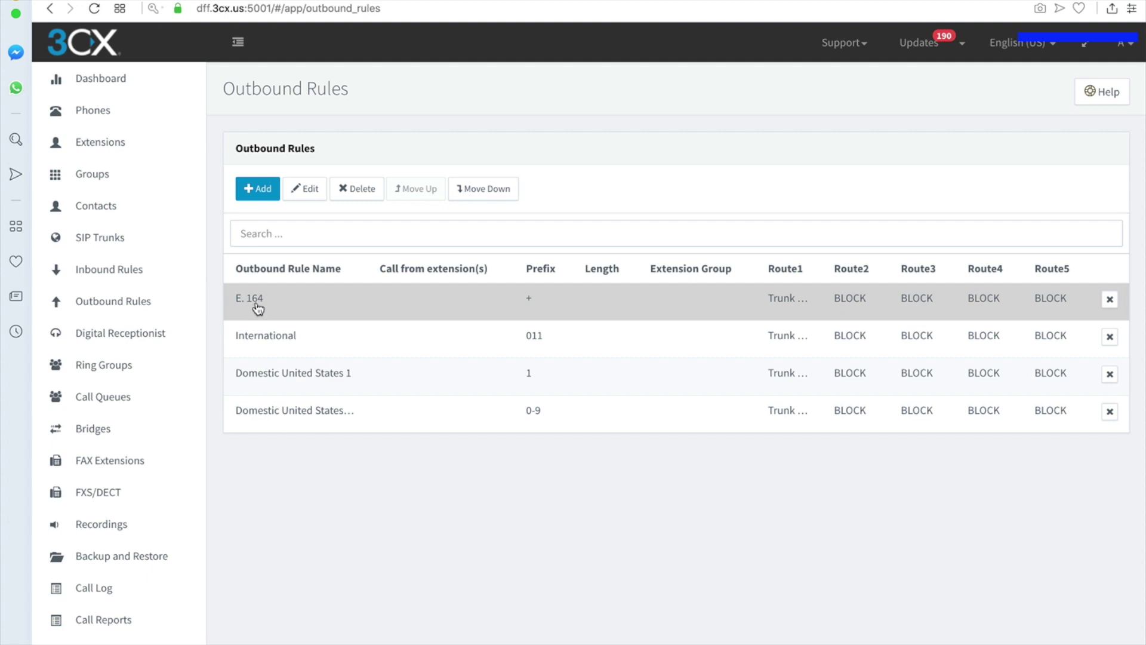
- Create a new outbound rule named 'E. 164' with prefix +
click(257, 188)
click(317, 222)
text(E. 164)
key(Tab)
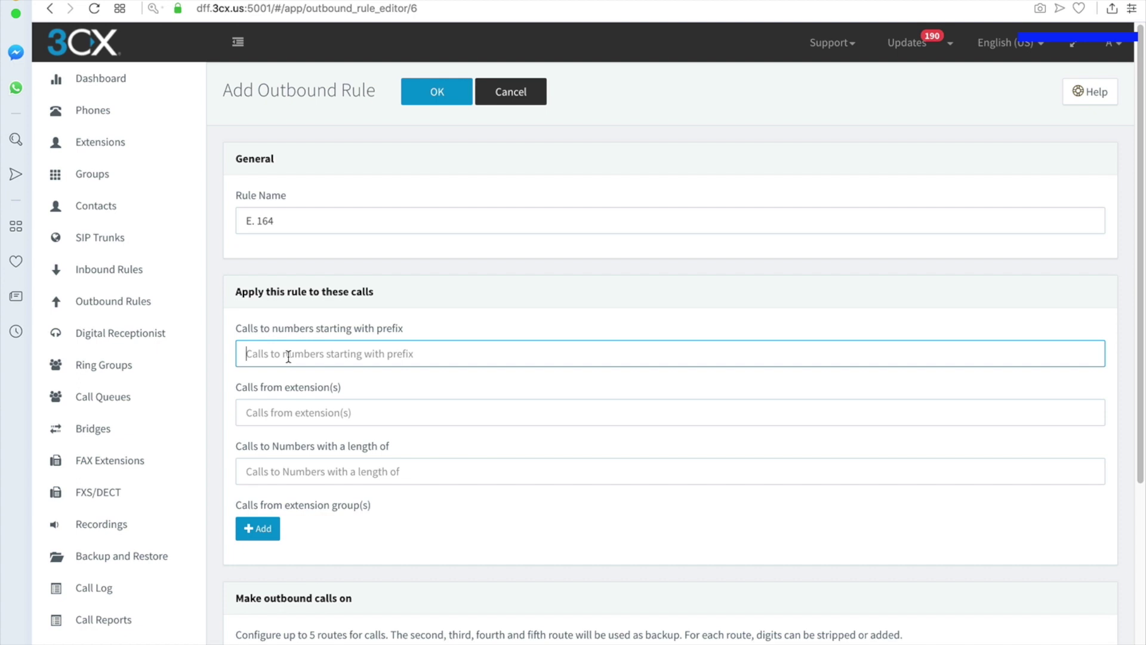
text(+)
click(302, 415)
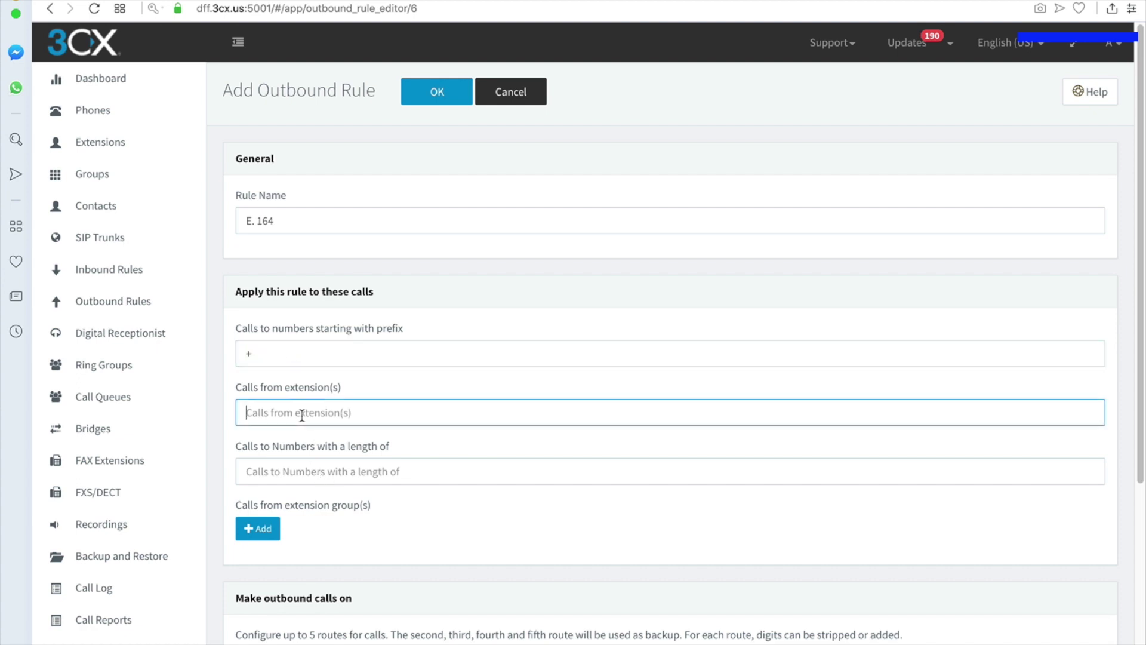
click(288, 474)
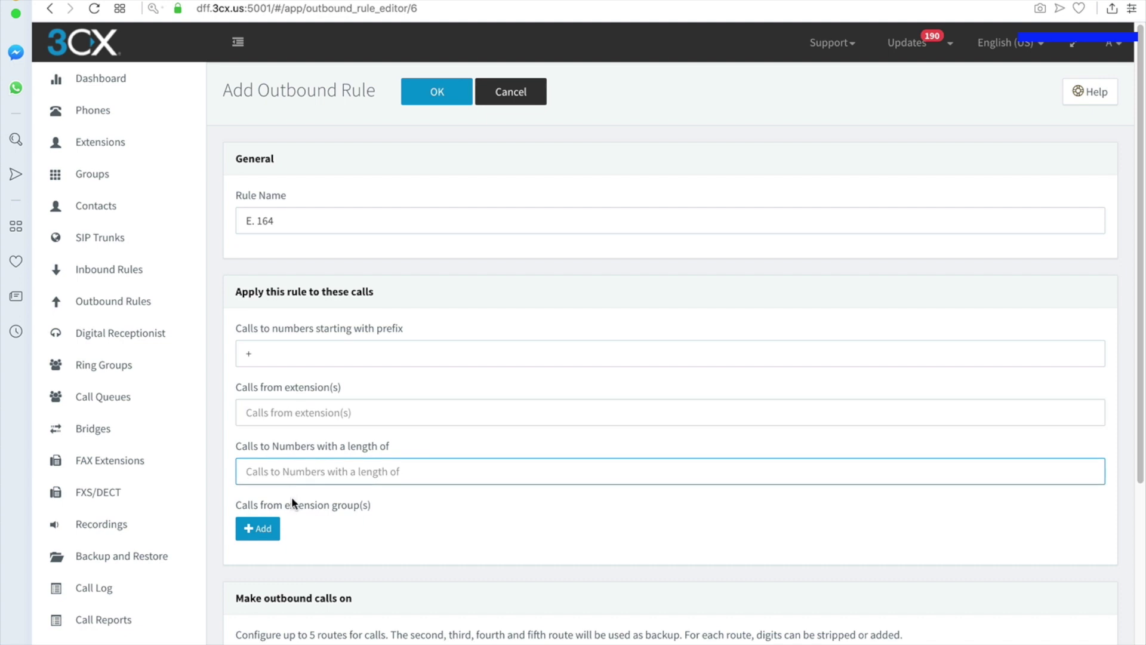
click(320, 534)
scroll(355, 518, down, 3)
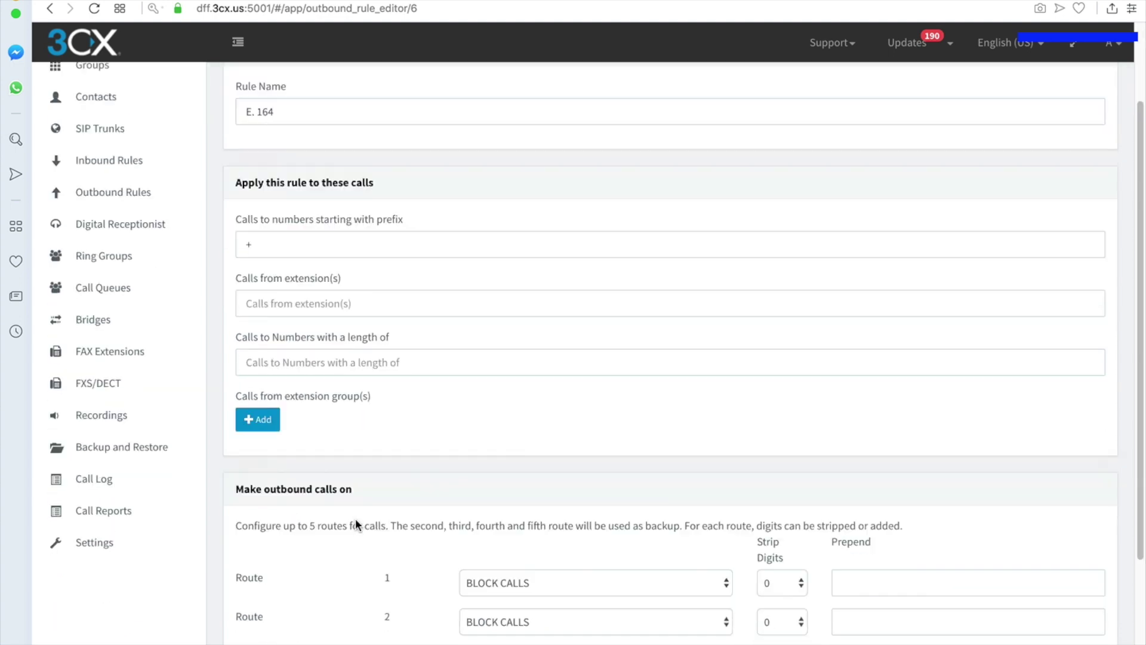
scroll(356, 525, down, 2)
- Set Route 1 to Misc Trunk and save the rule as Misc E.164
click(519, 416)
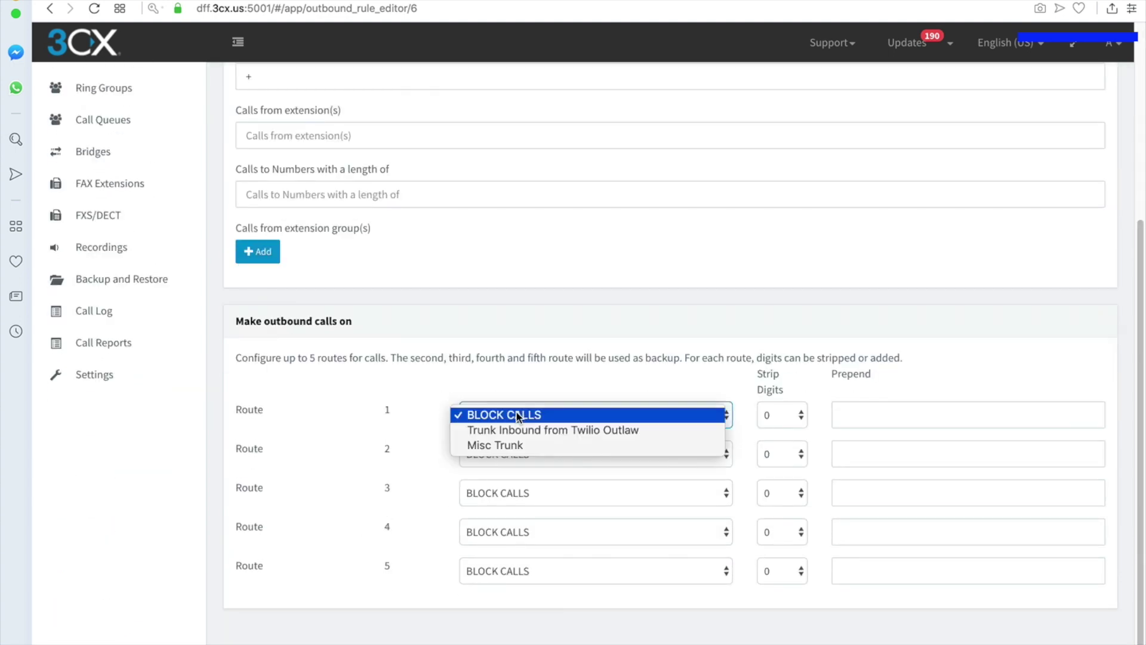
click(505, 445)
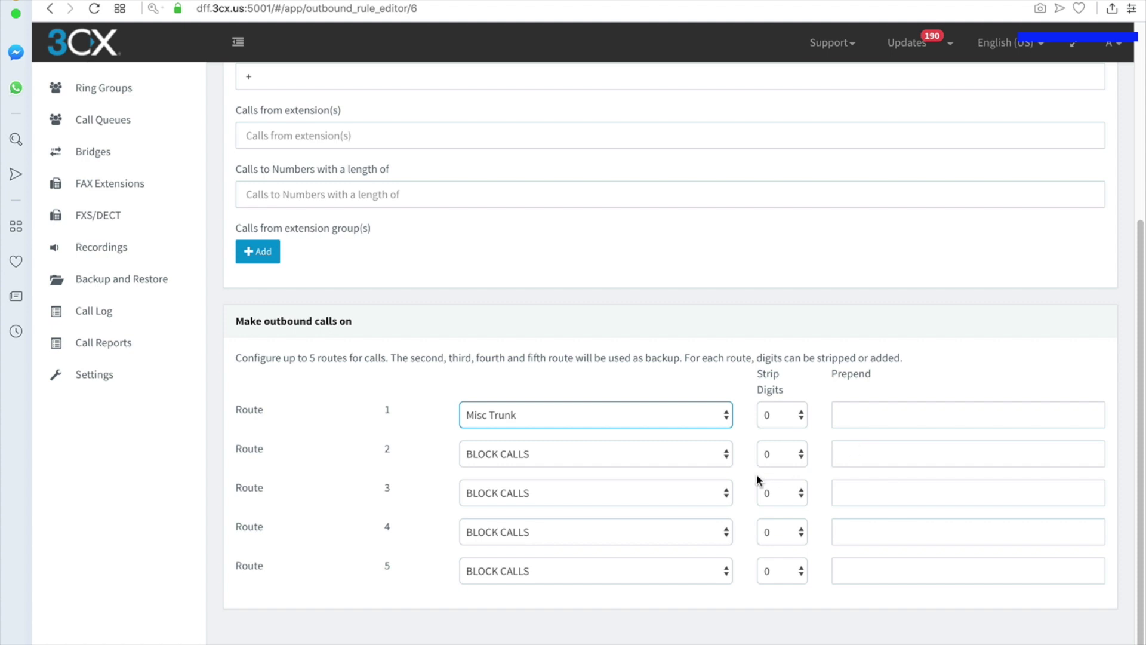
scroll(757, 474, up, 10)
click(429, 89)
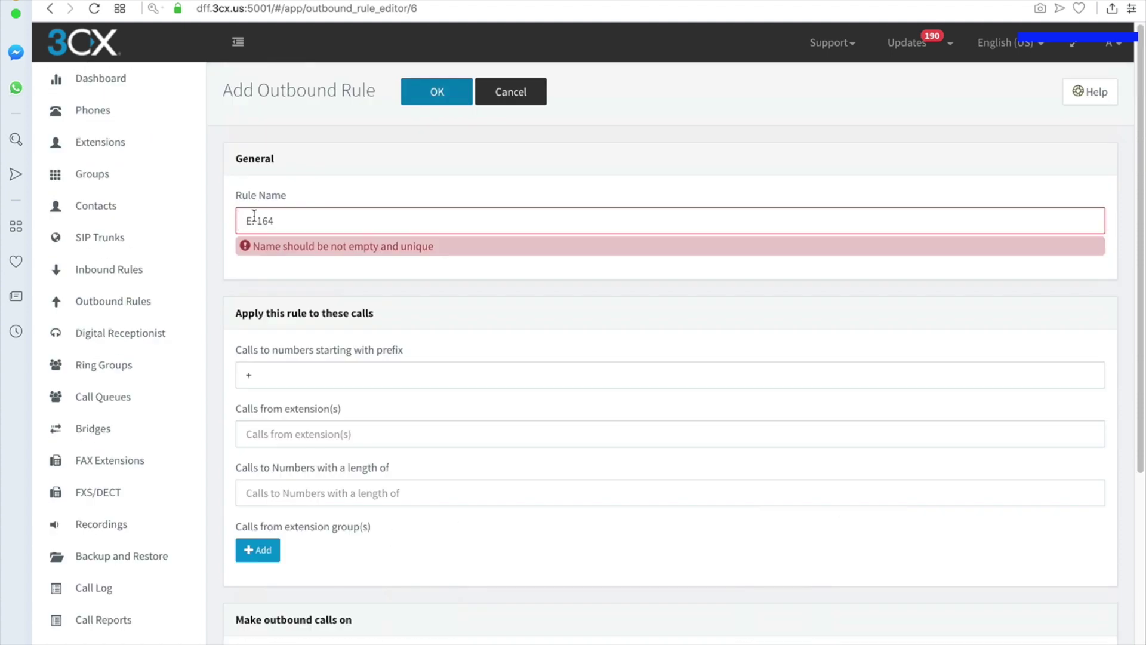
click(253, 219)
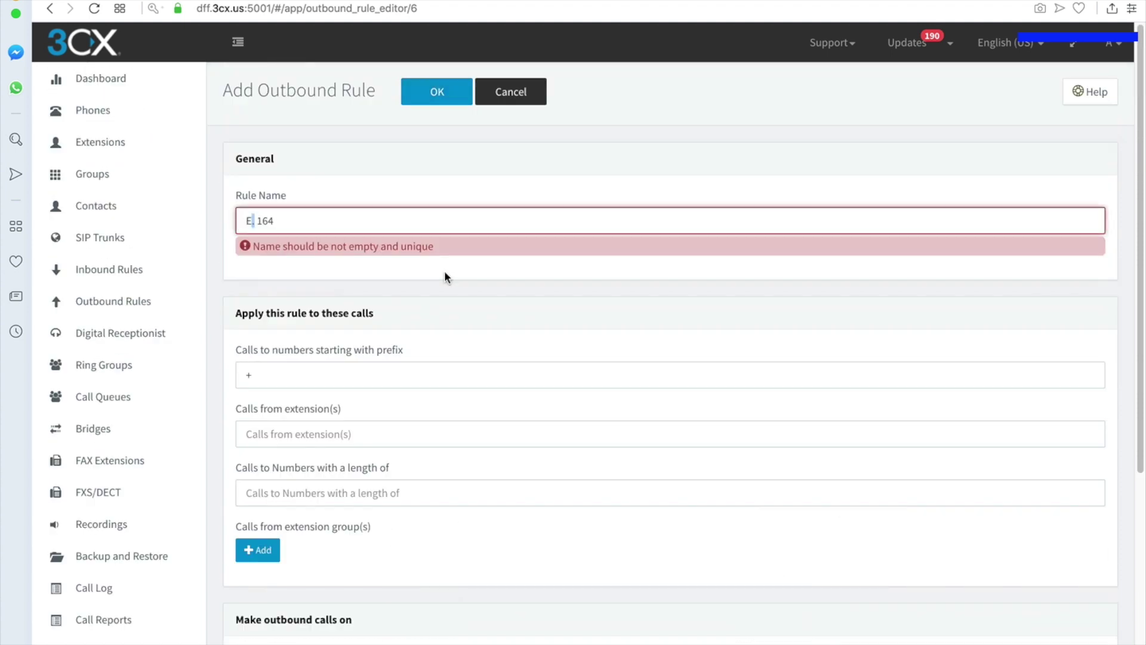
key(Delete)
click(247, 222)
text(Misc)
click(437, 91)
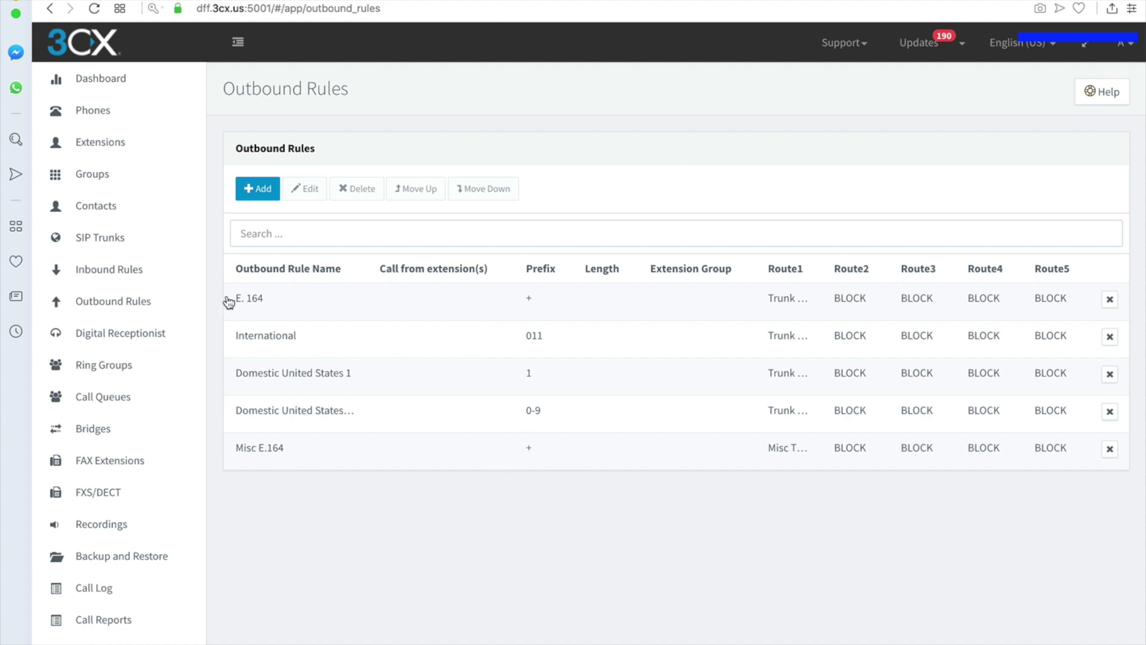
click(263, 300)
click(306, 189)
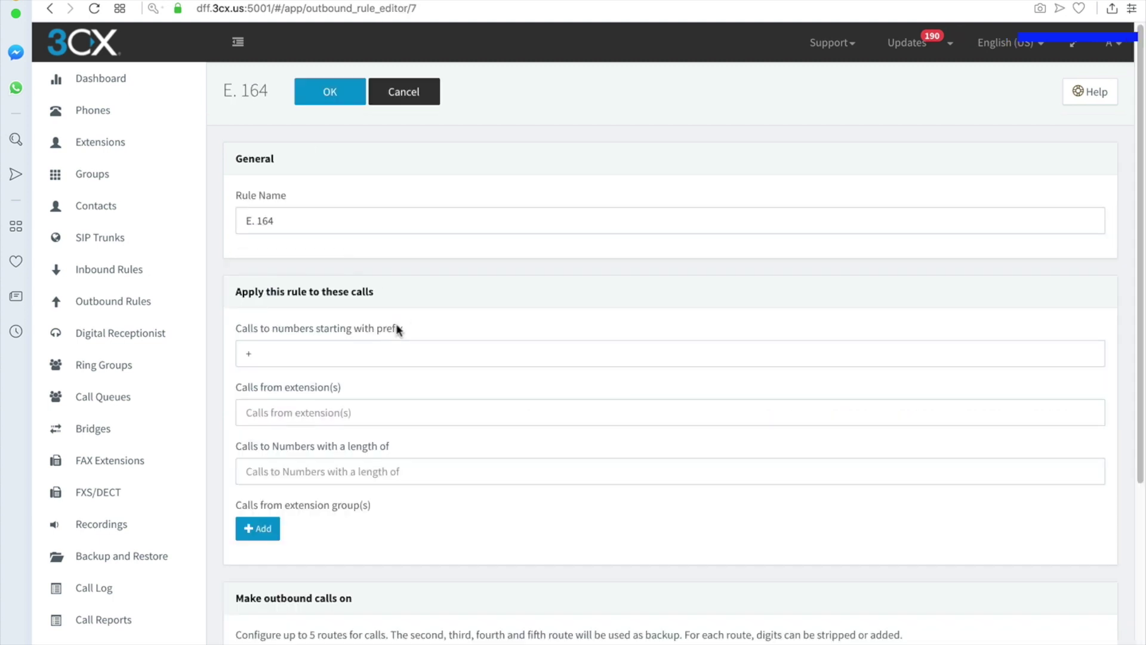
click(281, 347)
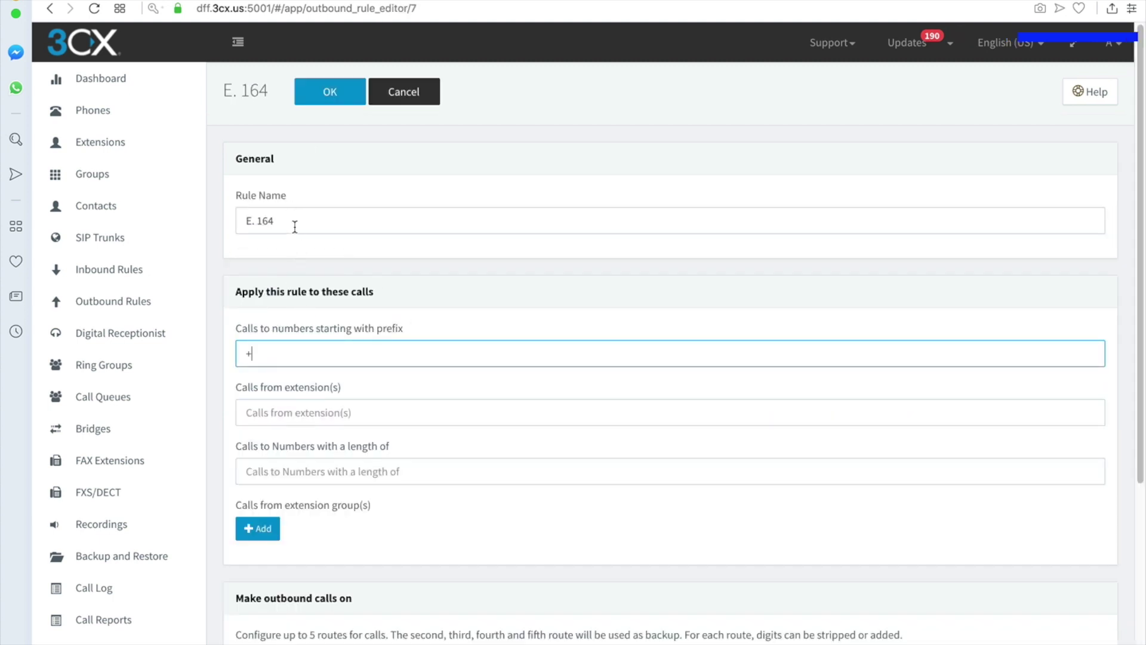
scroll(285, 374, down, 3)
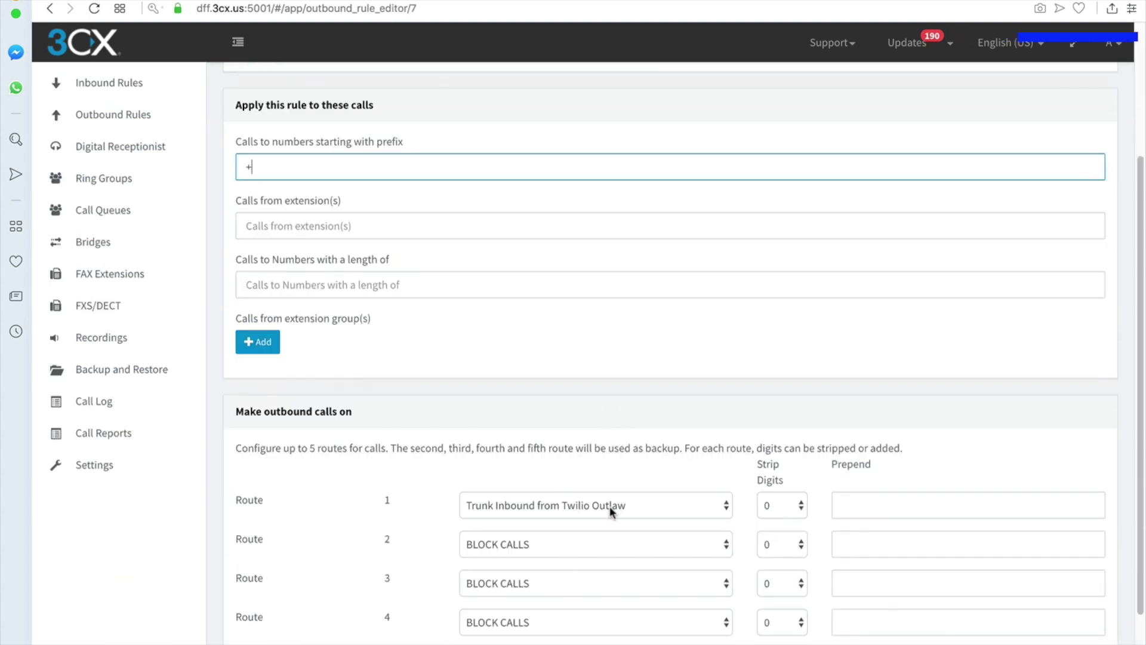
scroll(632, 489, down, 2)
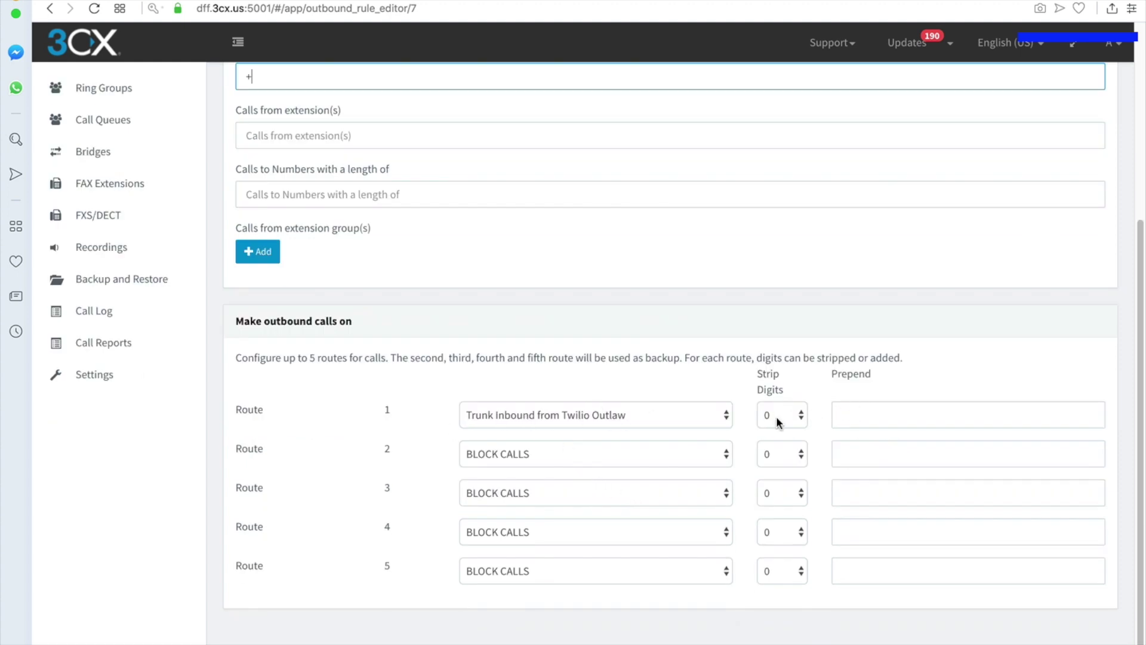
scroll(777, 421, up, 4)
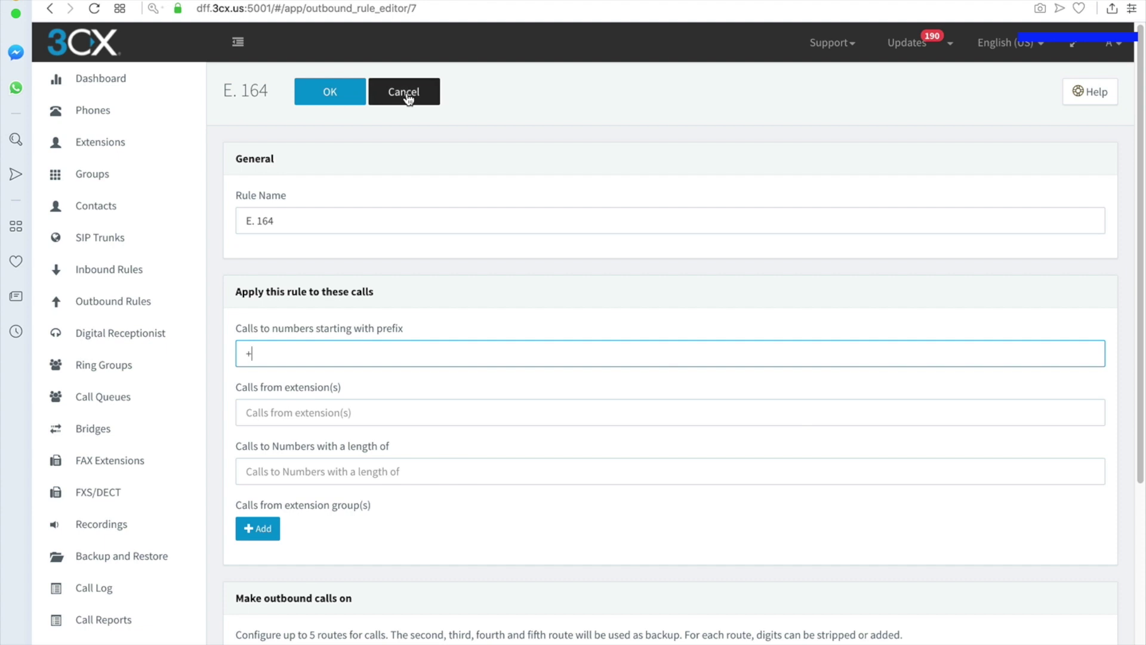
click(406, 94)
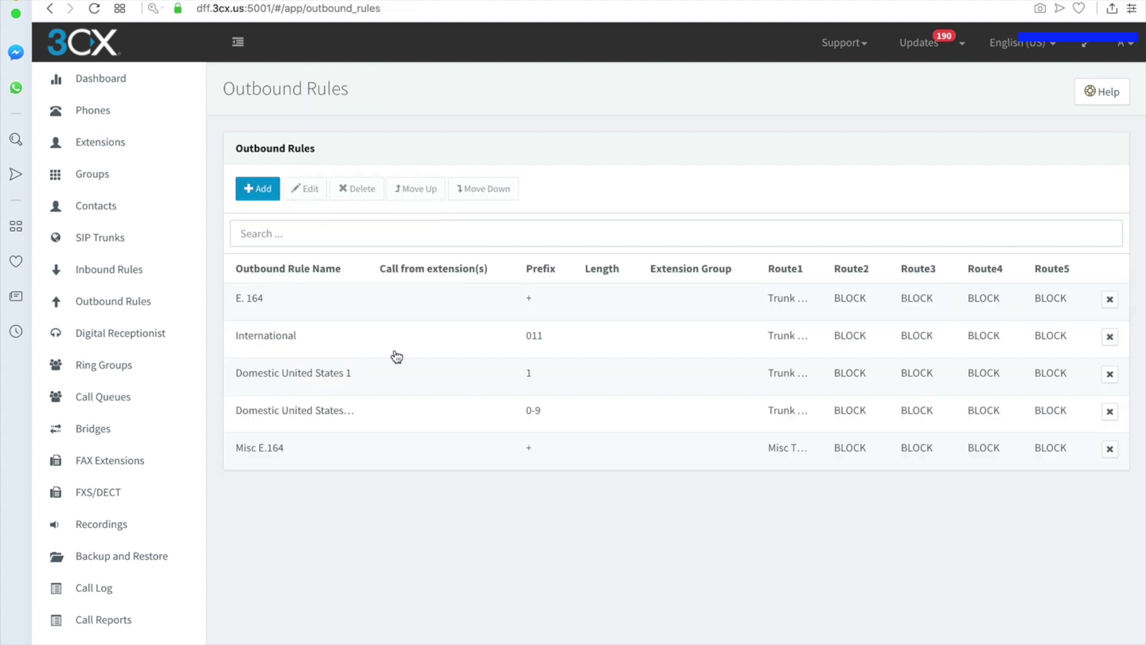
click(274, 342)
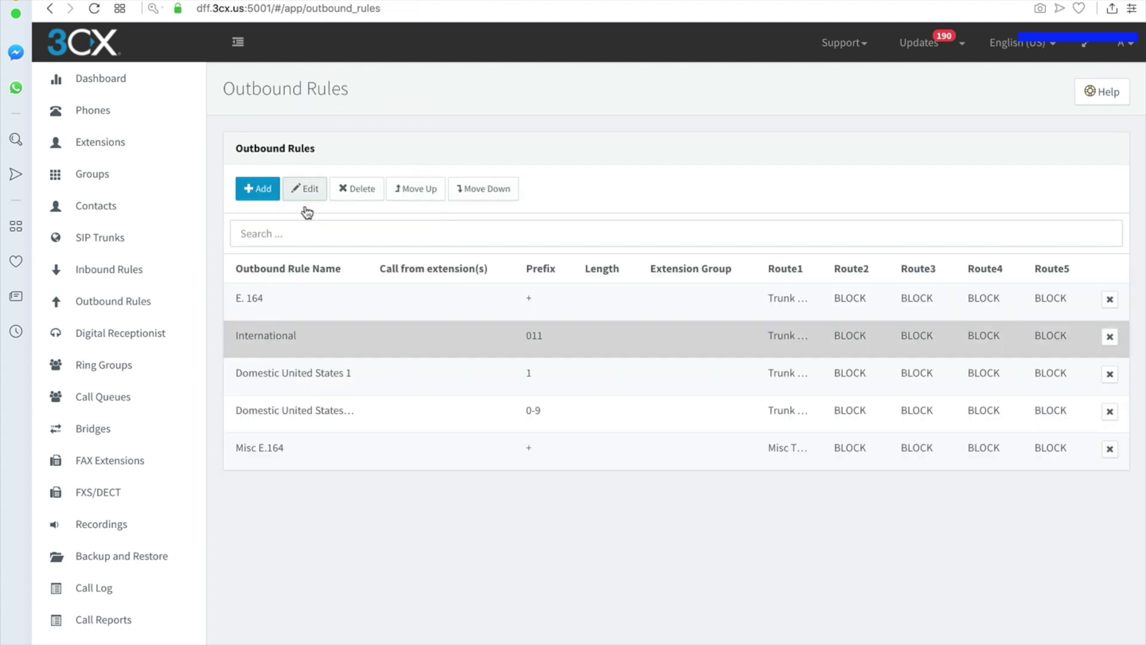
click(305, 203)
scroll(334, 370, down, 1)
click(291, 311)
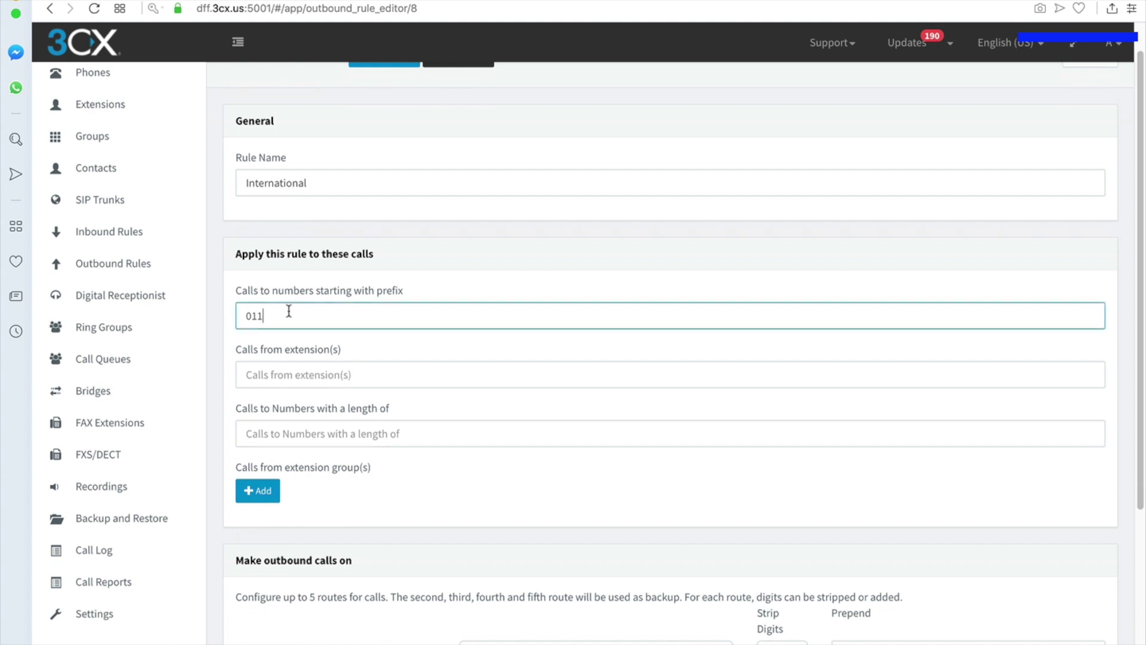
scroll(776, 633, down, 1)
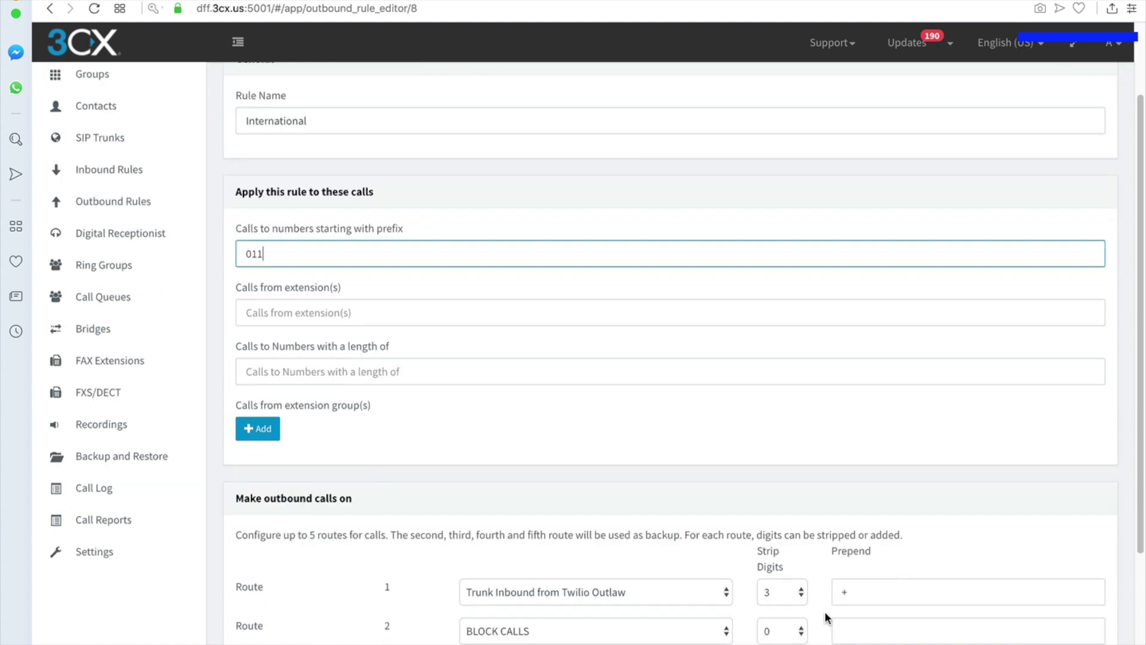
scroll(391, 360, up, 2)
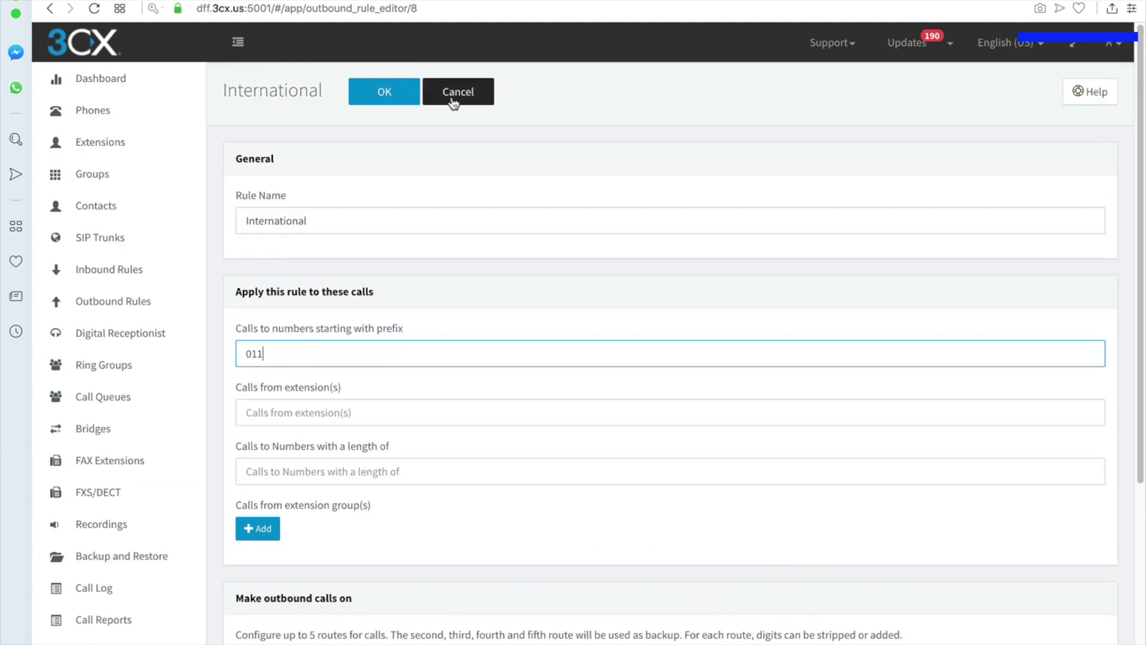
click(457, 106)
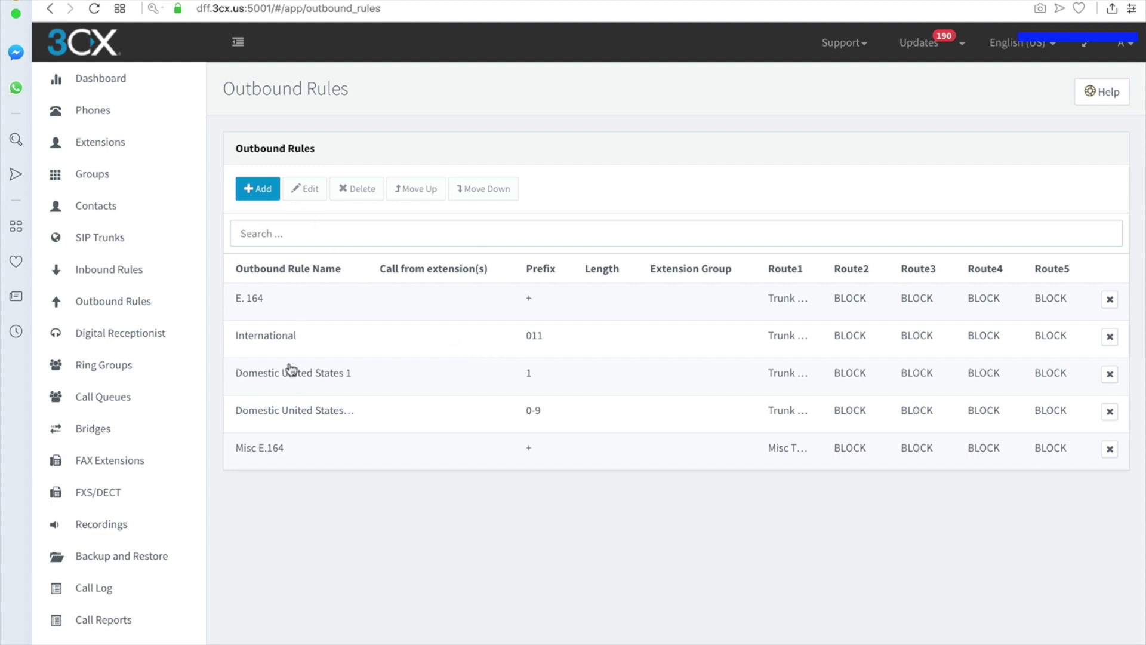
- Start a new outbound rule named Misc International with prefix 011
click(258, 188)
click(334, 220)
text(Misc International)
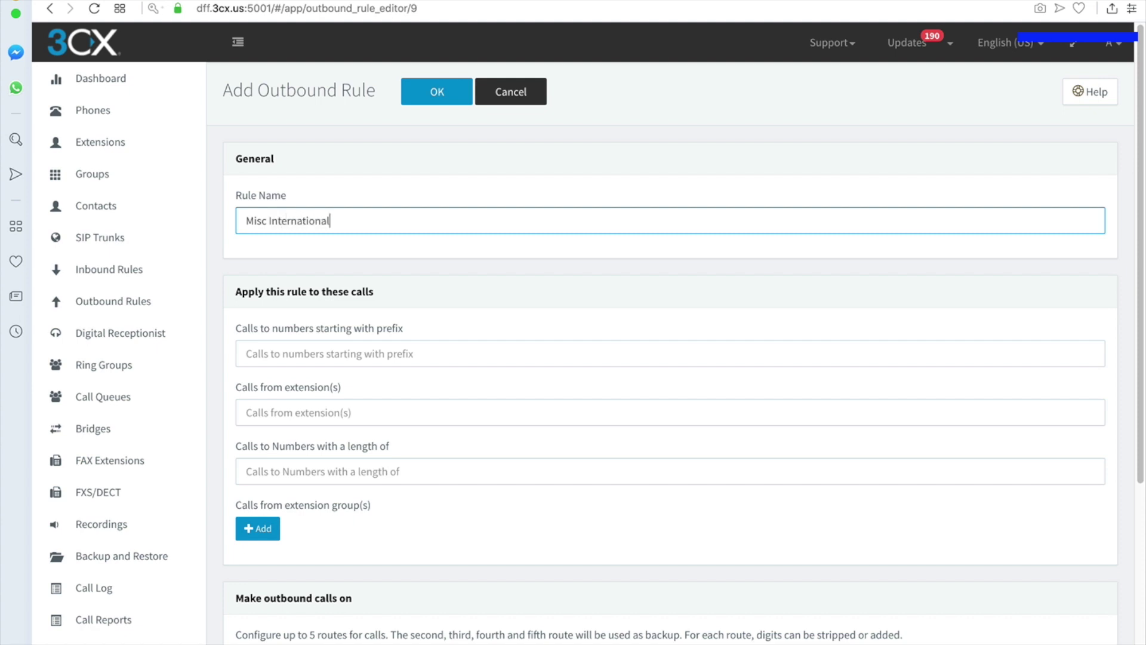
key(Tab)
scroll(377, 332, down, 2)
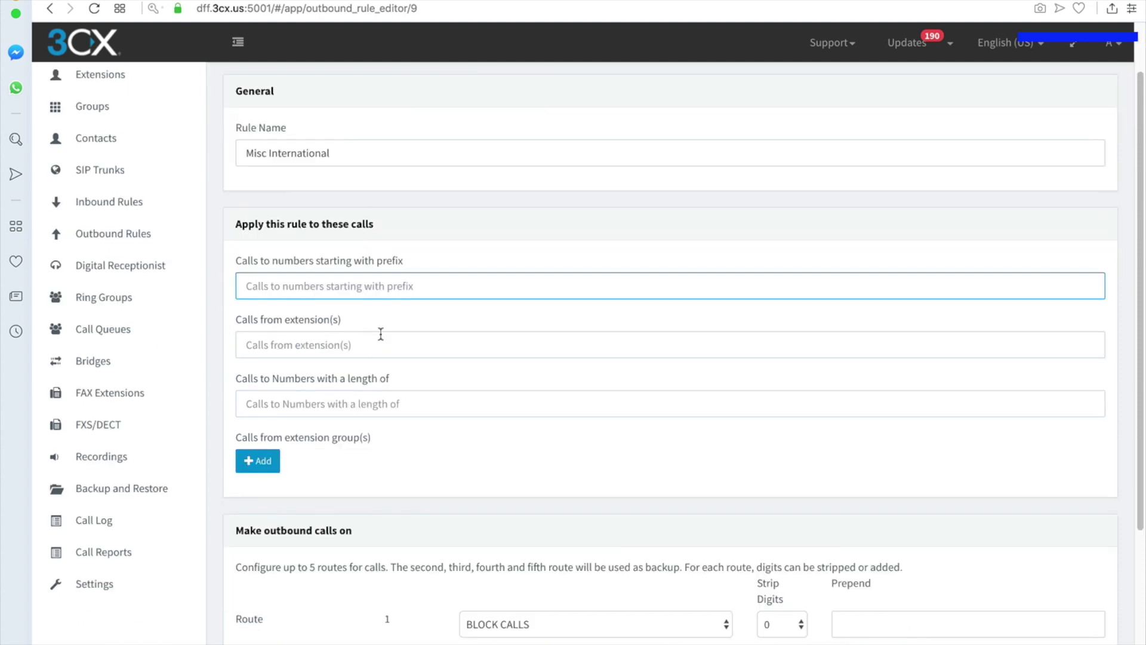
text(011)
key(Tab)
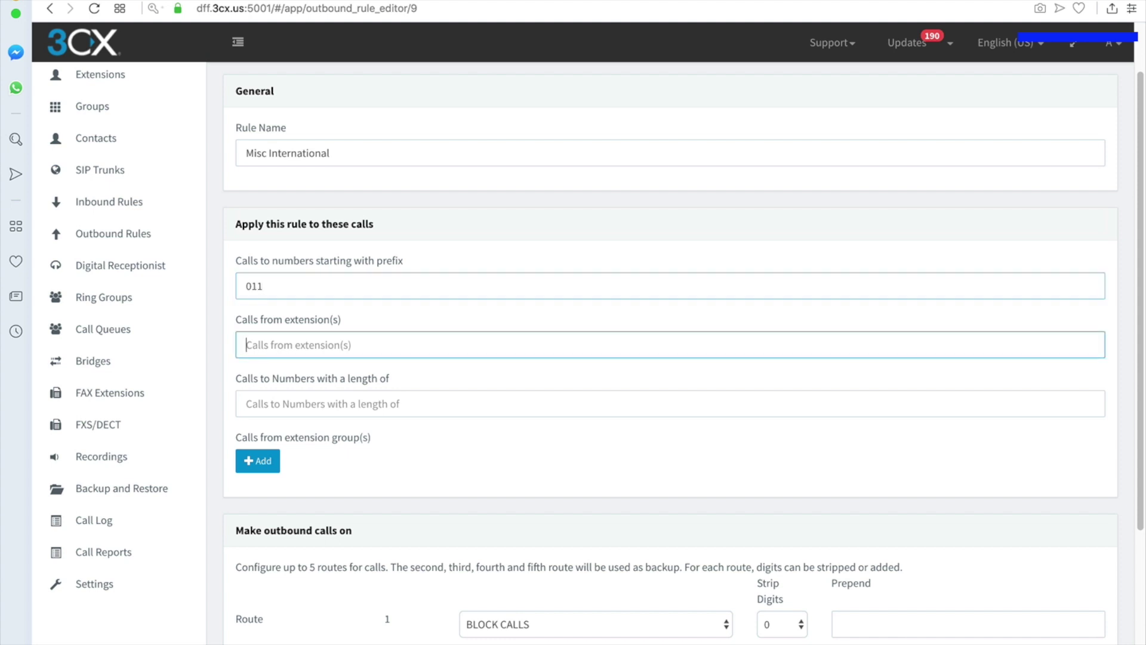
- Route it via Misc Trunk, strip 3 digits, prepend +, and save the rule
scroll(421, 334, down, 5)
click(609, 418)
click(603, 446)
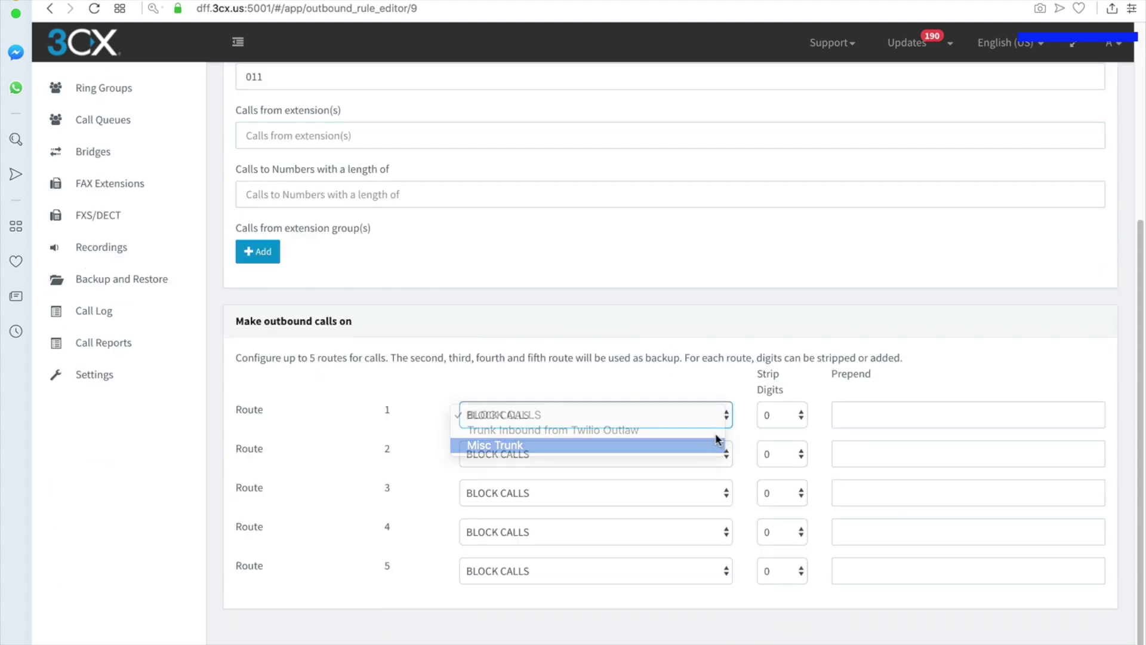
click(768, 430)
click(773, 445)
click(776, 426)
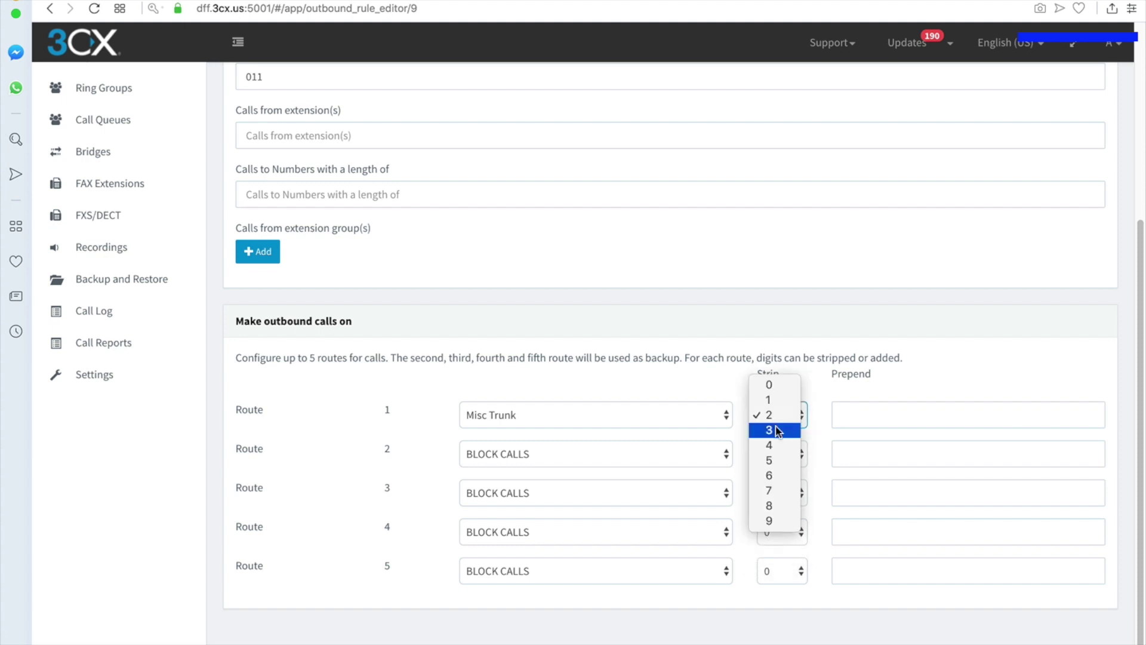
click(776, 430)
click(830, 412)
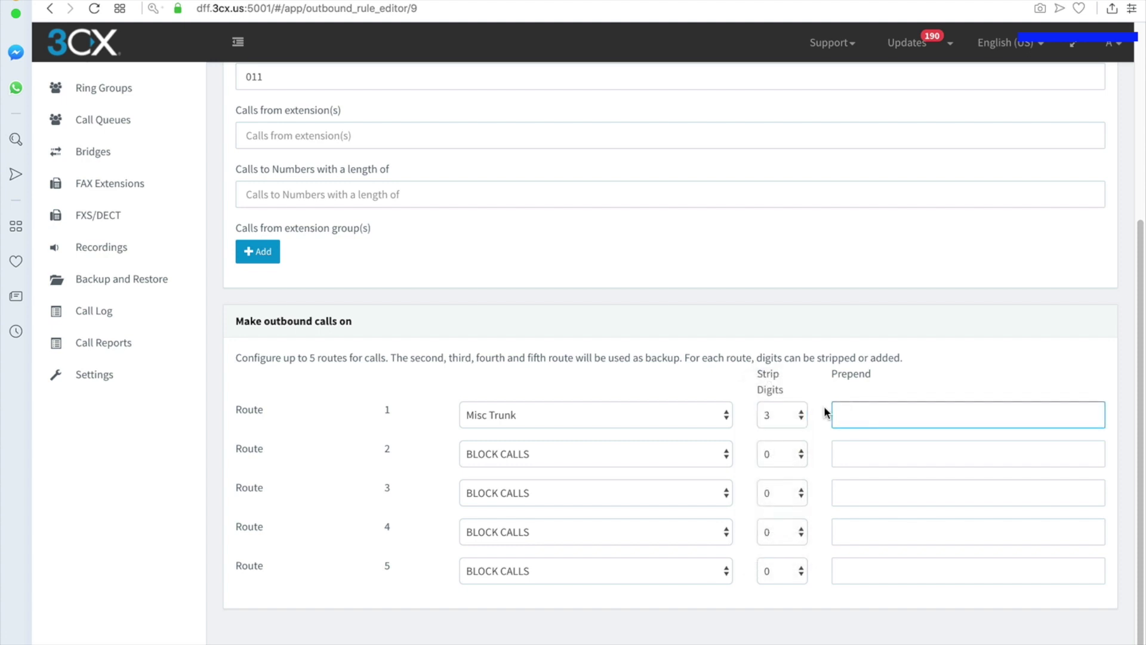
text(+)
scroll(494, 346, up, 5)
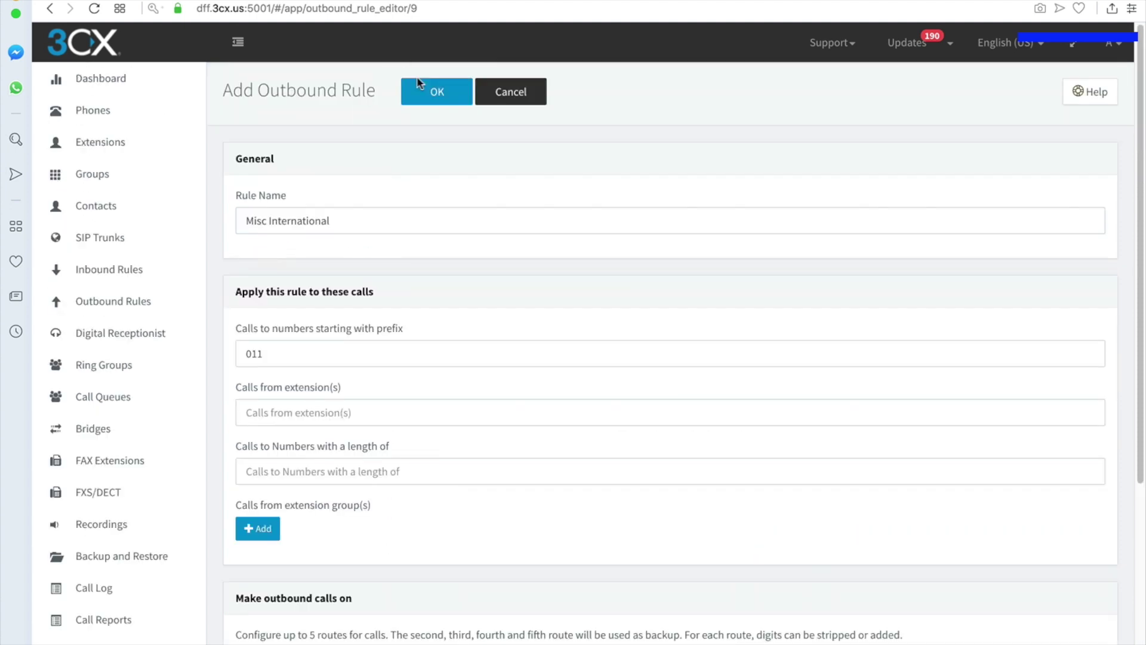
click(418, 86)
- Review the International rule's route 1 prepend and close it unchanged
click(294, 338)
click(306, 189)
scroll(589, 425, down, 5)
click(860, 415)
scroll(388, 226, up, 5)
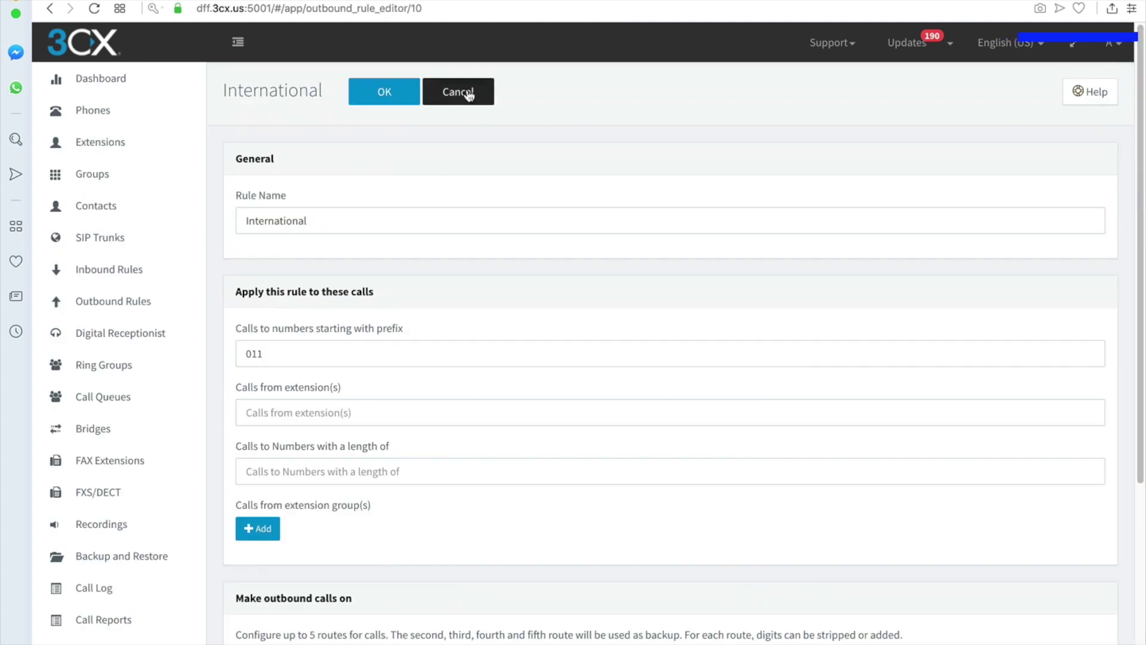
click(467, 94)
- Recheck the Misc International rule's route 1 prepend value and save it again
click(302, 485)
click(314, 190)
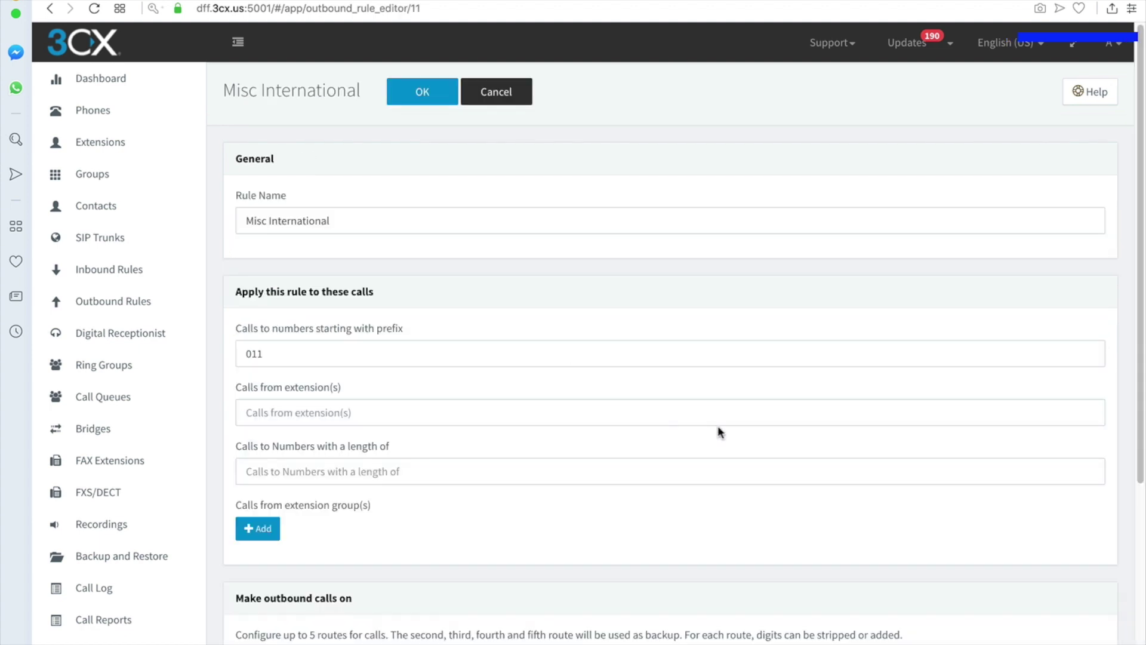
scroll(722, 427, down, 5)
click(932, 418)
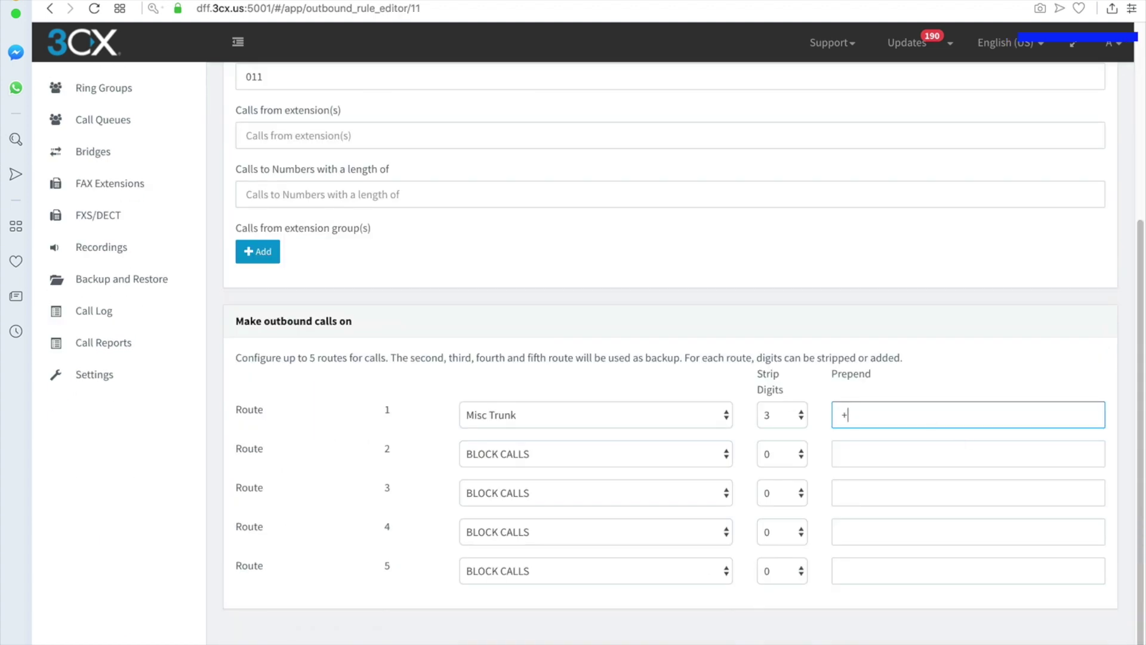
scroll(666, 287, up, 5)
click(399, 99)
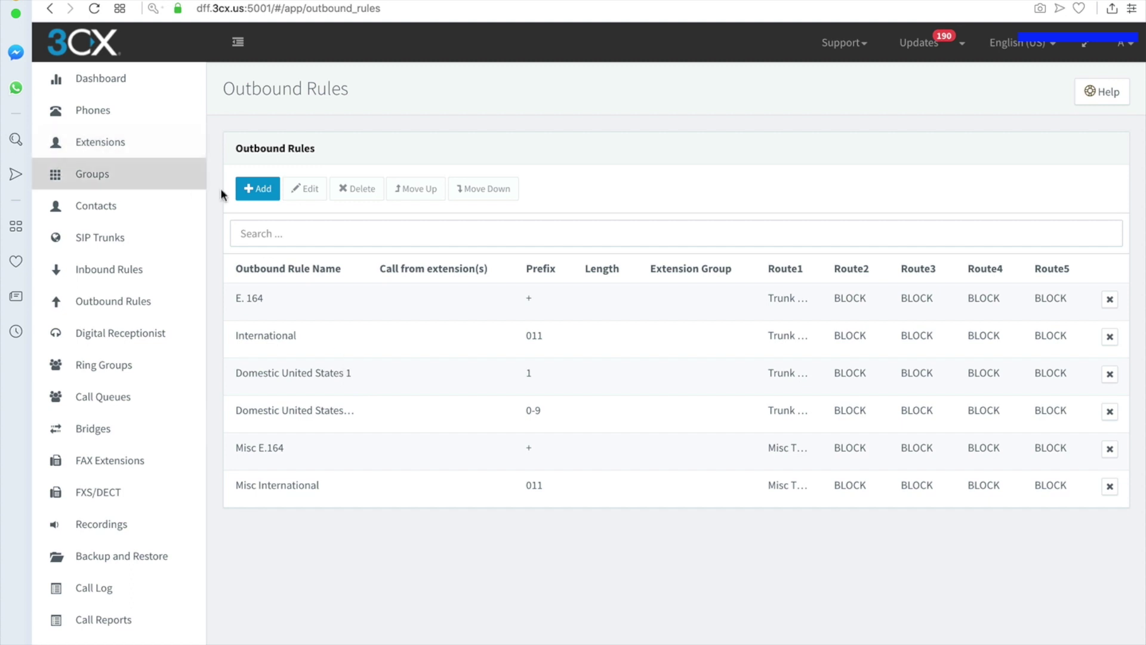
click(299, 380)
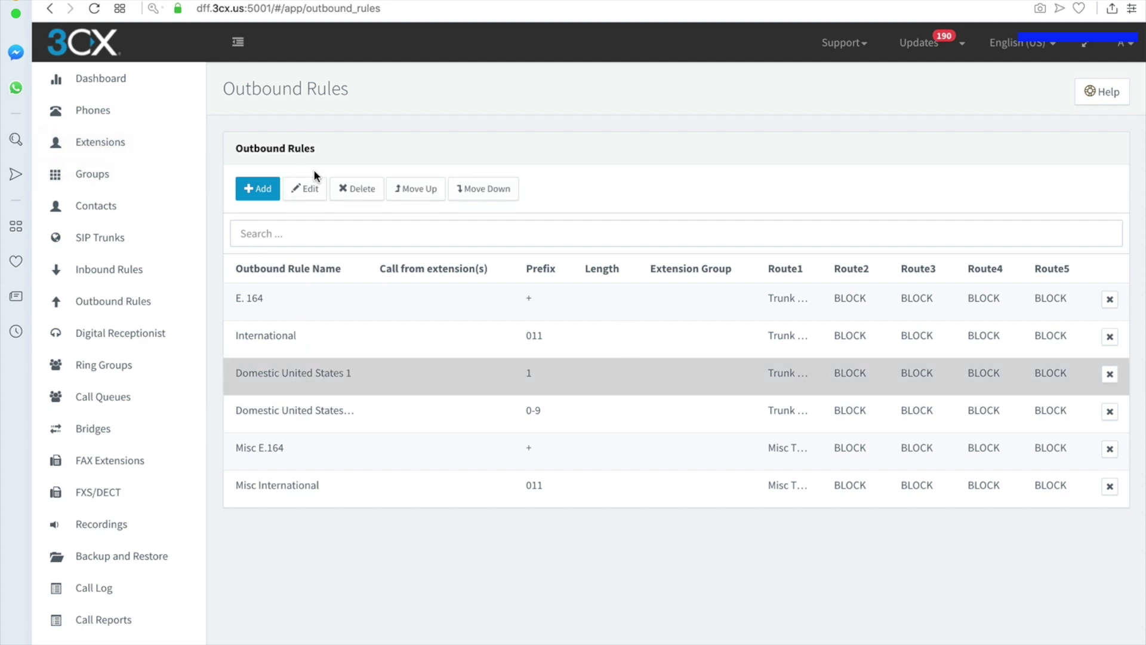
click(310, 187)
triple_click(359, 231)
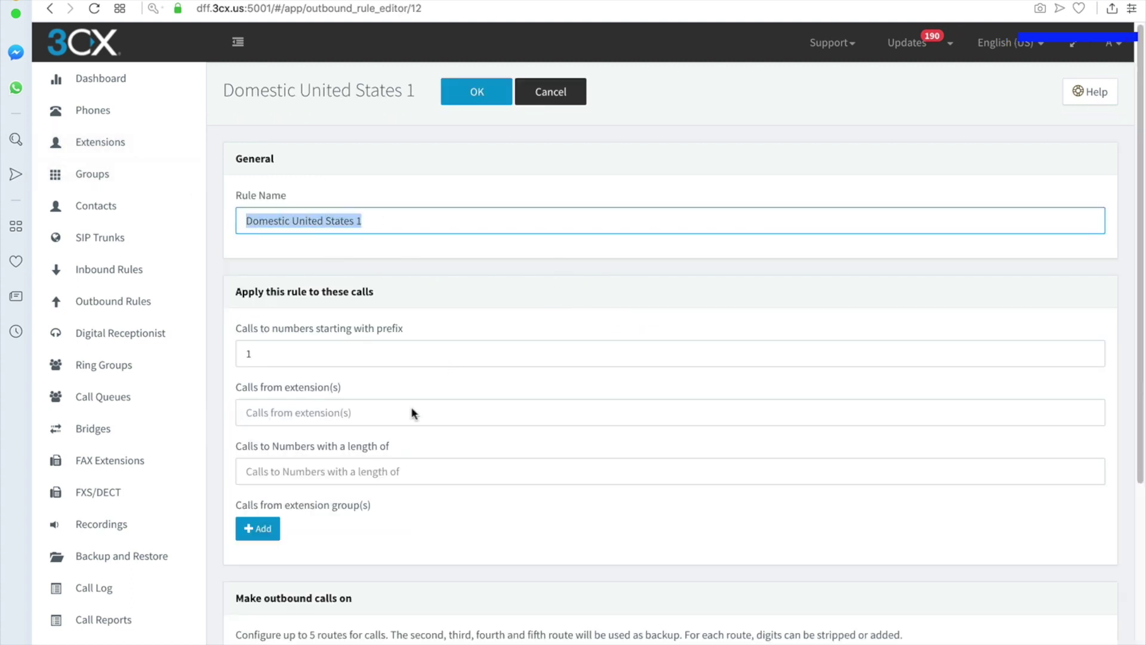
scroll(385, 389, down, 5)
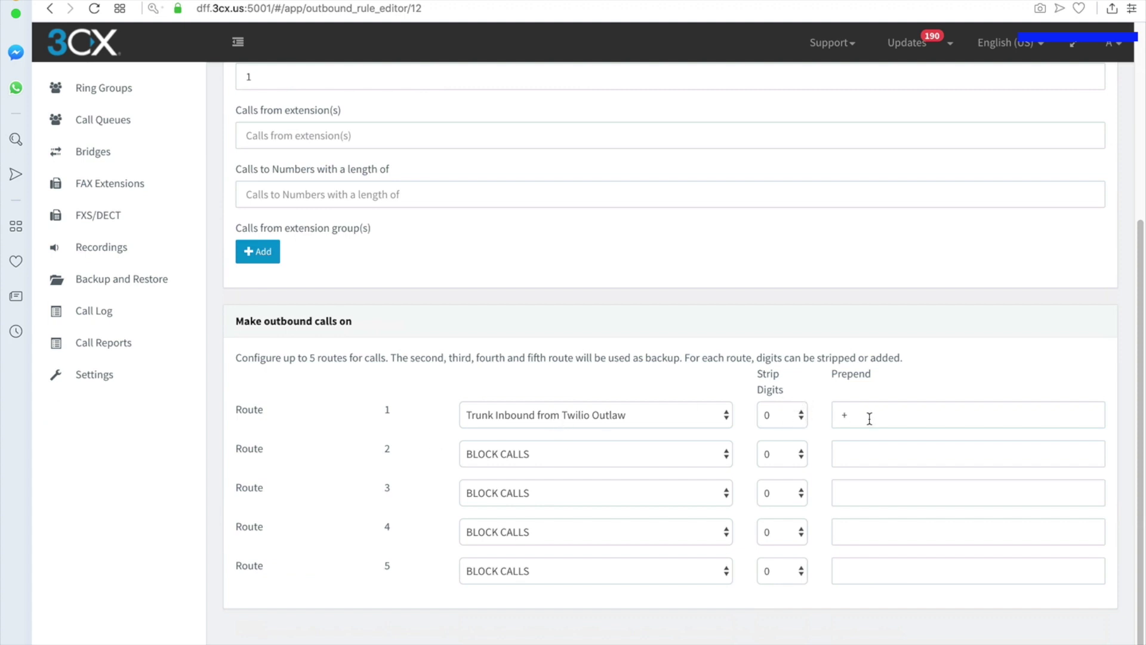
scroll(675, 305, up, 5)
click(302, 359)
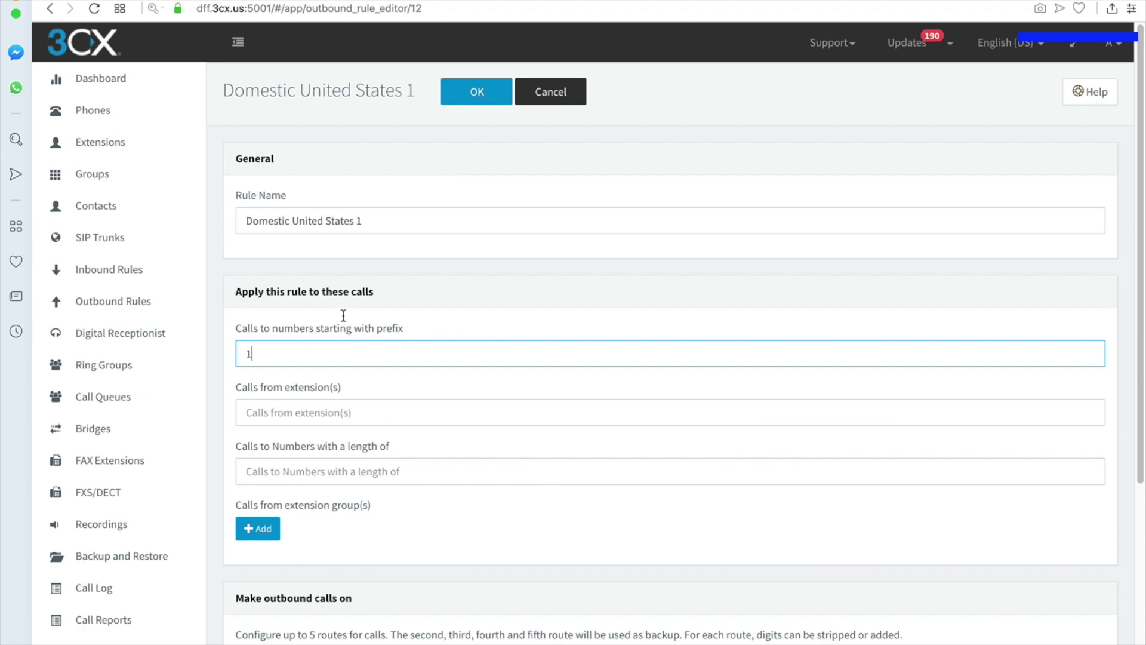
click(576, 91)
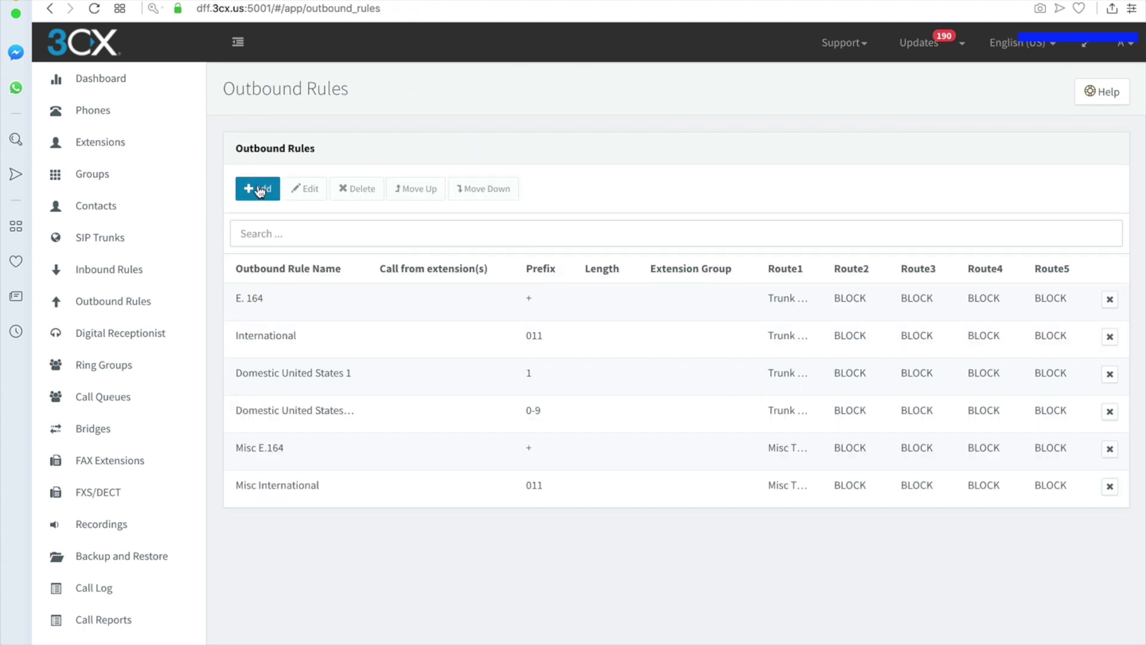
- Add a new outbound rule named 'Misc Domestic United States 1' with prefix 1
click(261, 188)
click(308, 218)
text(Misc Domestic United States 1)
click(326, 341)
text(1)
scroll(358, 346, down, 5)
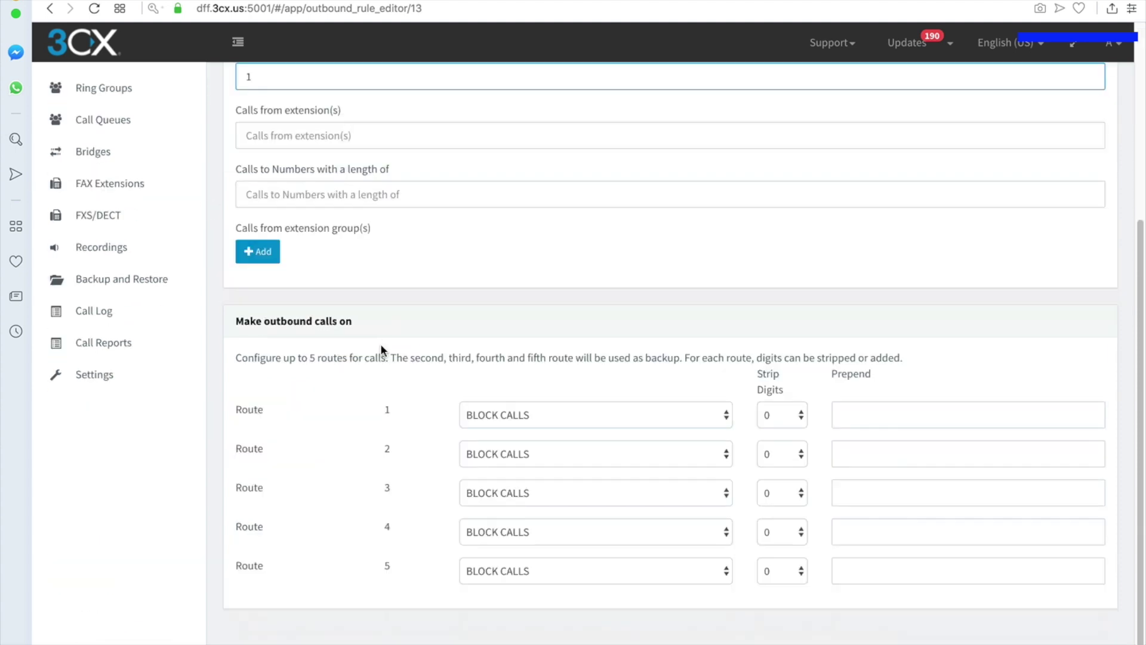
- Route it via Misc Trunk, strip 0 digits, prepend +, and save the rule
click(555, 423)
click(549, 445)
click(787, 421)
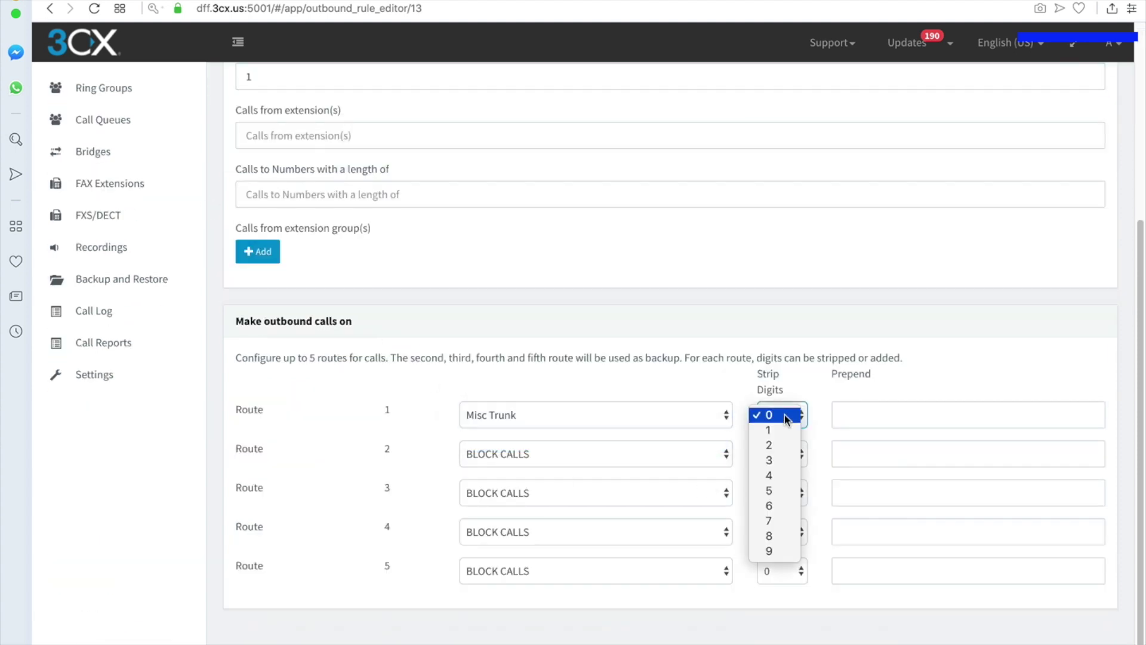
click(787, 430)
click(838, 414)
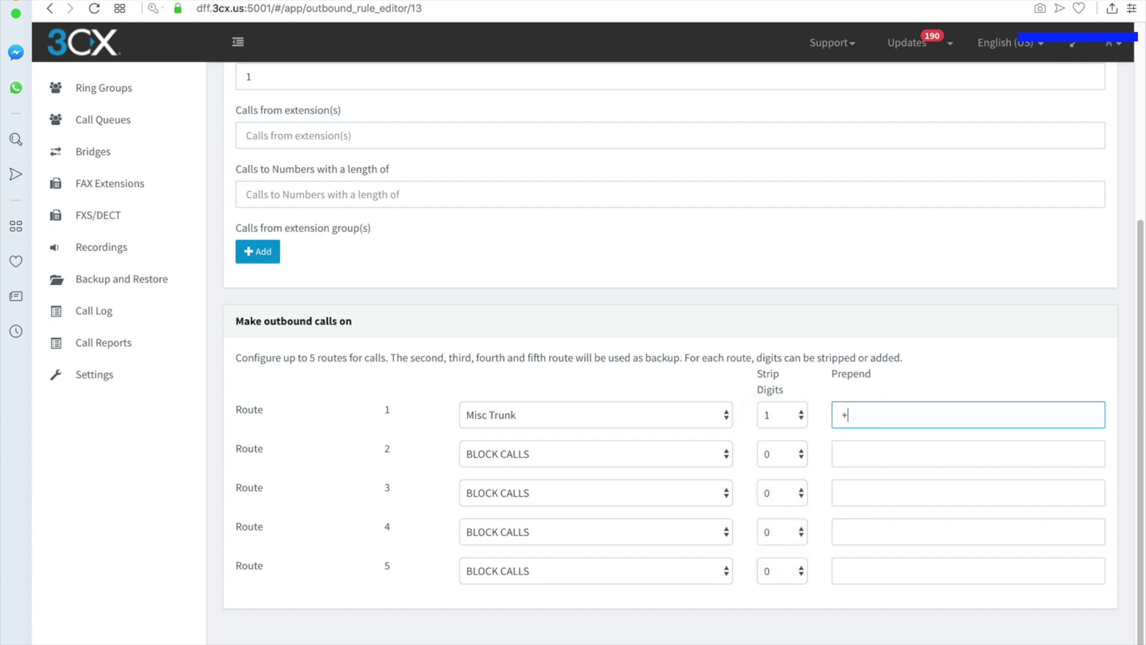
text(+)
click(785, 412)
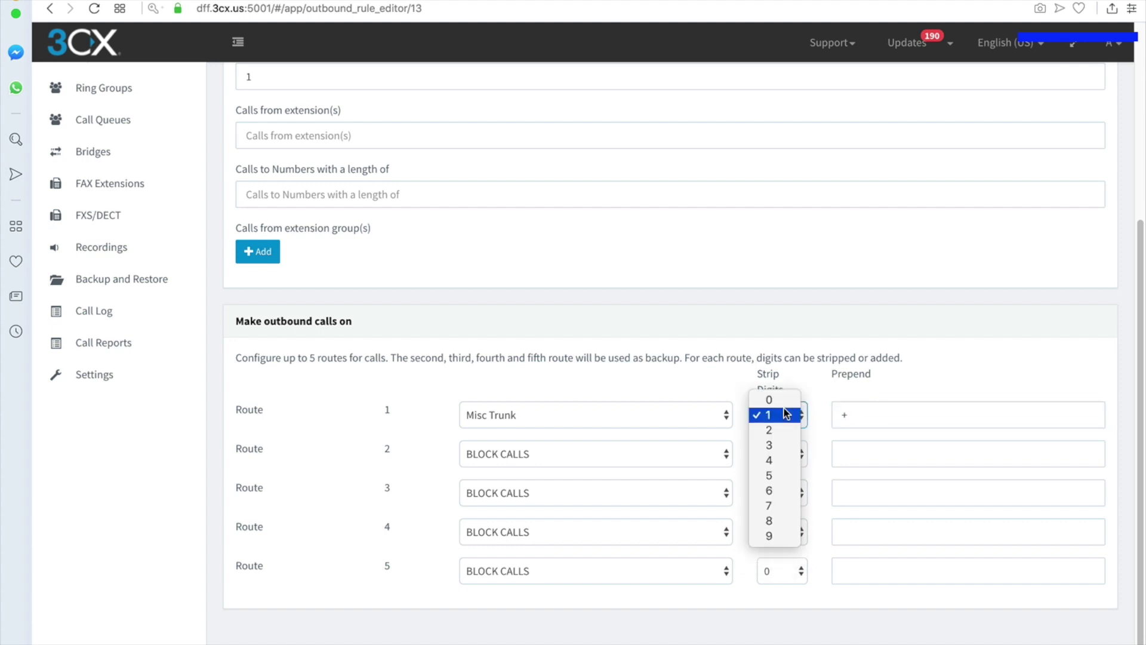
click(775, 400)
click(651, 599)
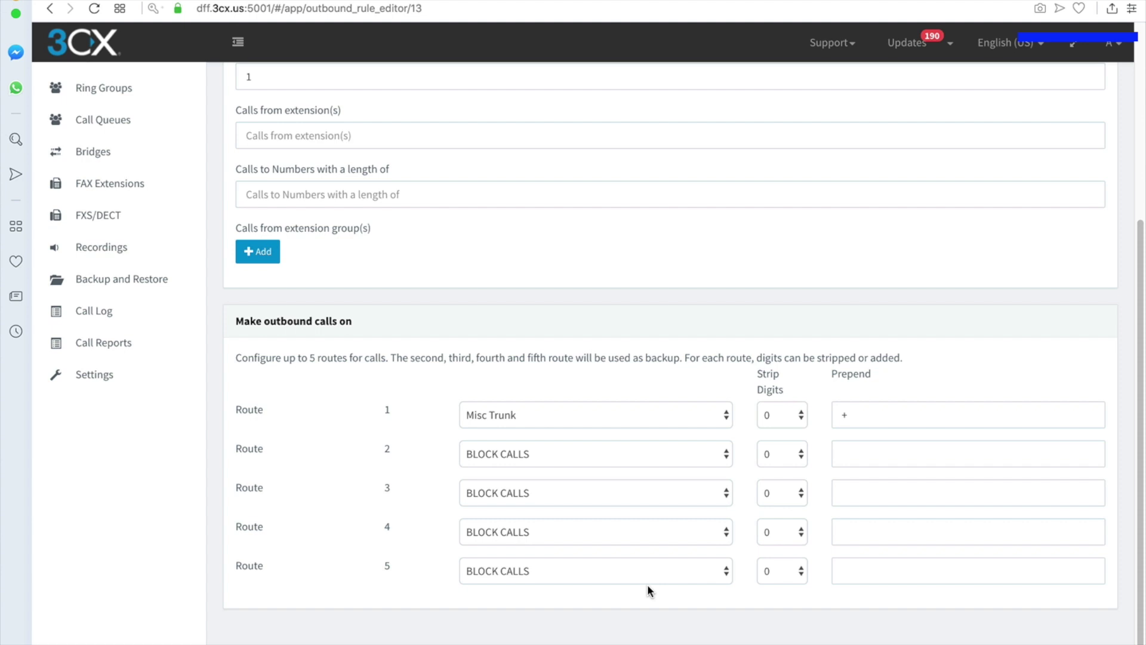
scroll(649, 586, up, 5)
click(437, 91)
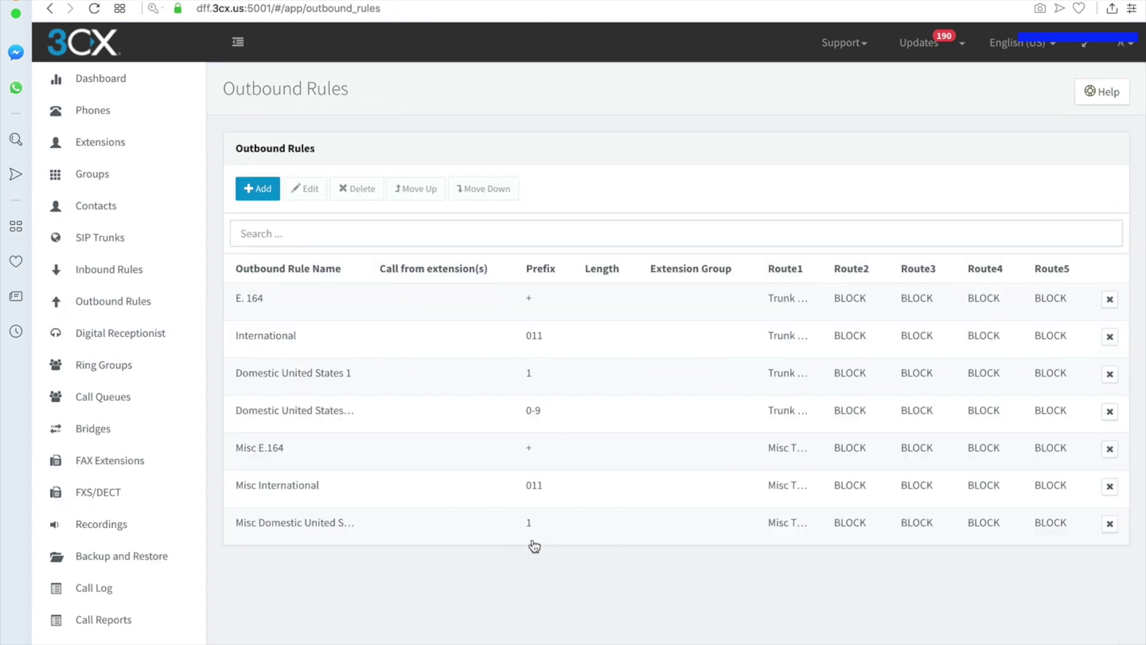
- Review the Domestic United States +1 rule's 0-9 prefix and close it without changes
click(321, 412)
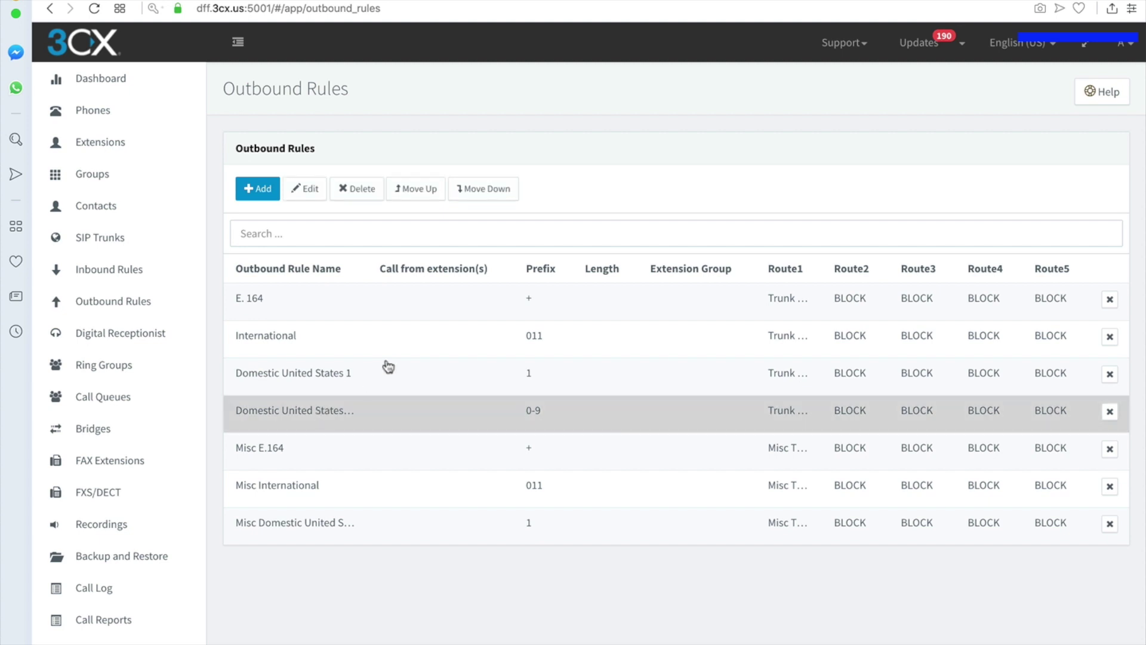
click(280, 190)
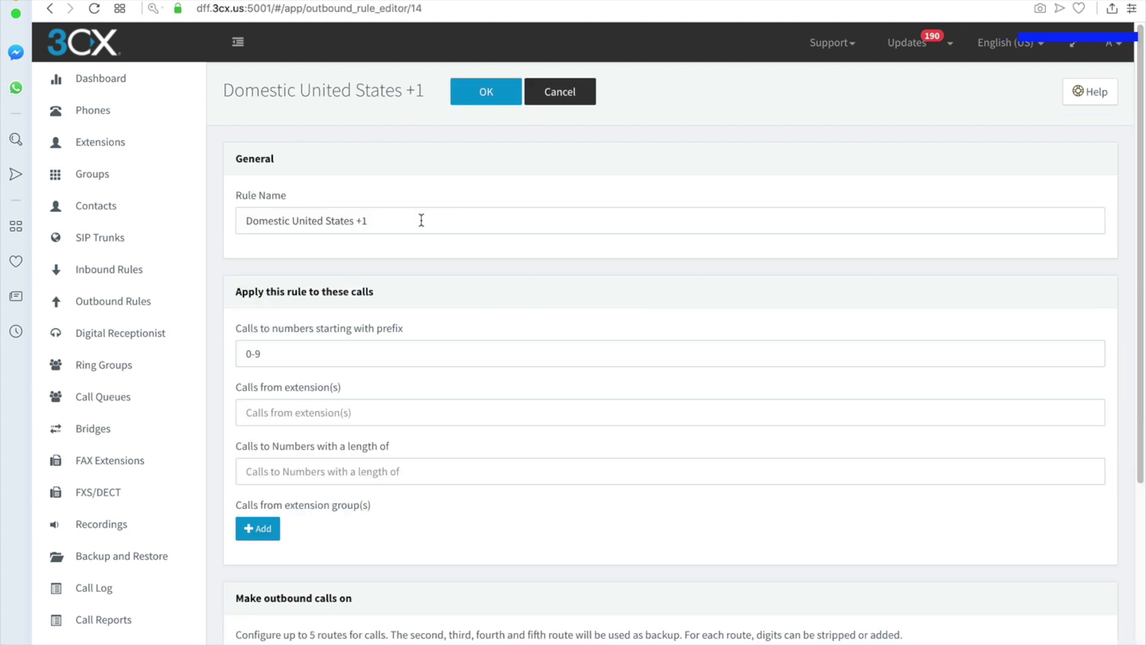
click(270, 353)
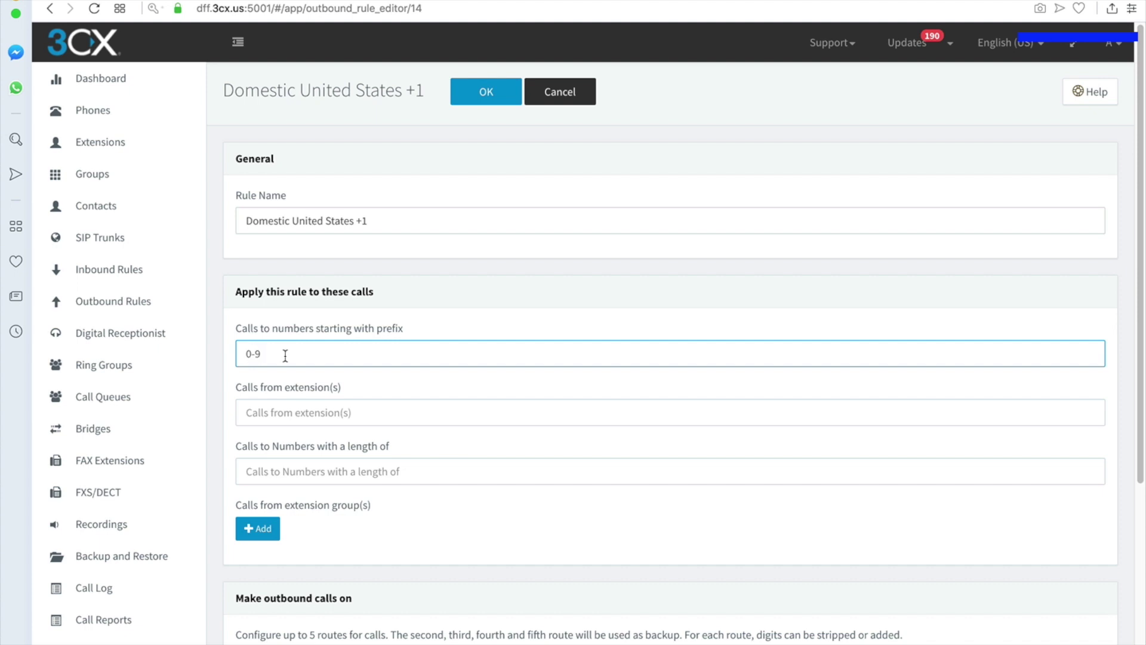
scroll(396, 346, down, 5)
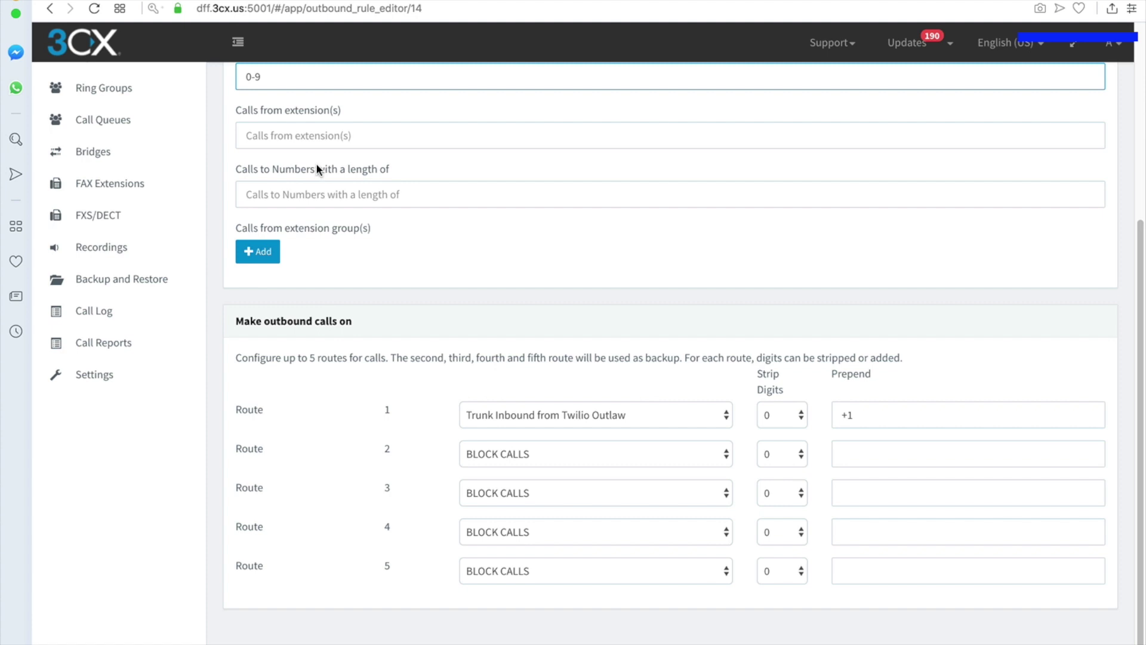
scroll(317, 164, up, 5)
click(545, 103)
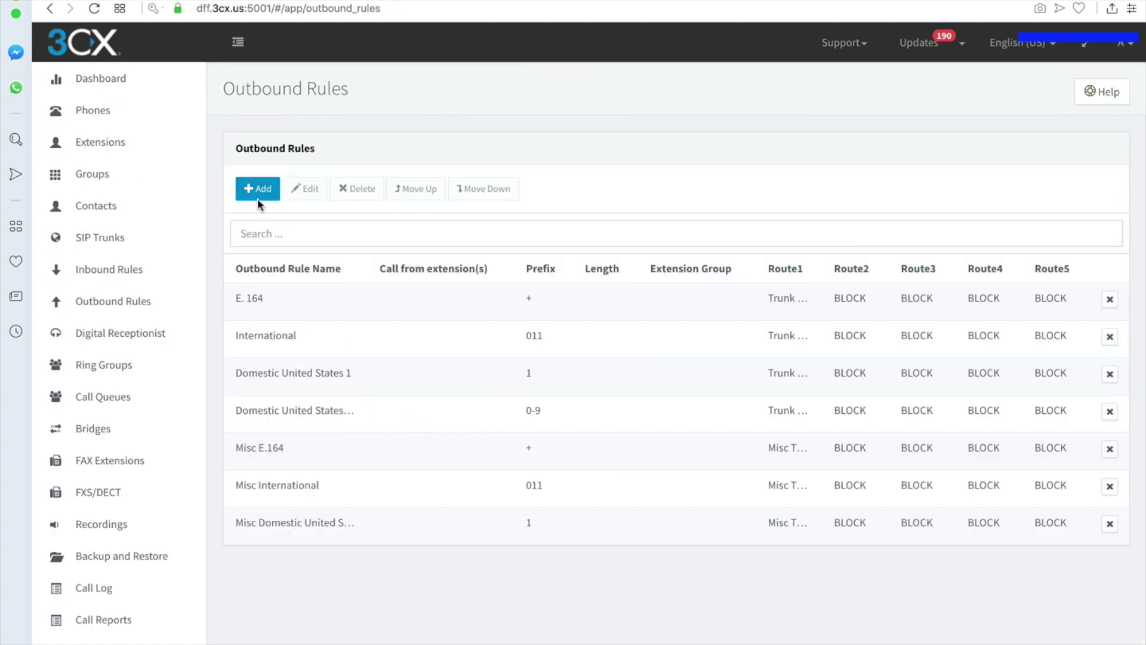
- Add 'Misc Domestic United States +1' with prefix 0-9 and route 1 prepend +1, then save
click(257, 189)
click(367, 213)
text(Misc)
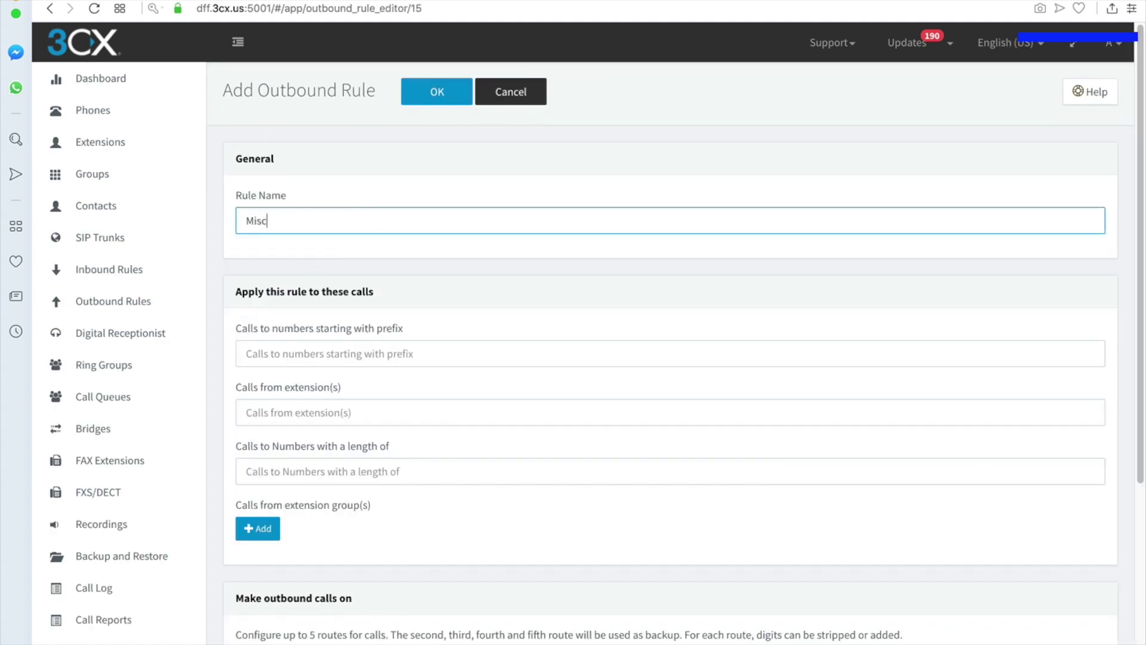
text( Domestic United States +1)
click(301, 353)
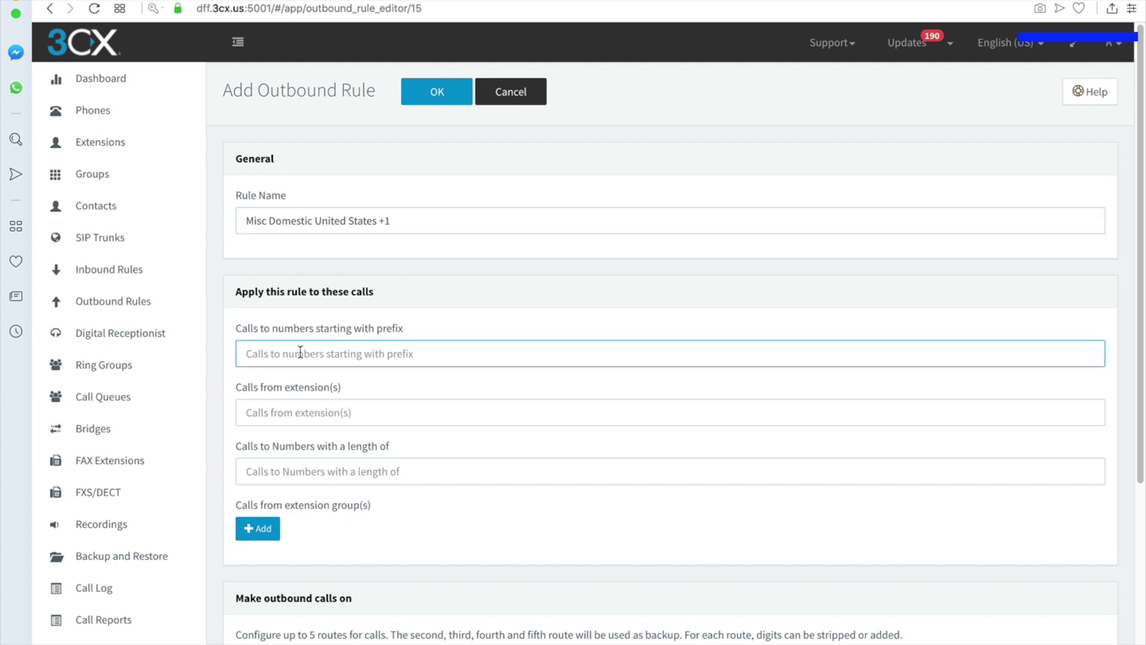
text(0-9)
key(Tab)
scroll(395, 418, down, 5)
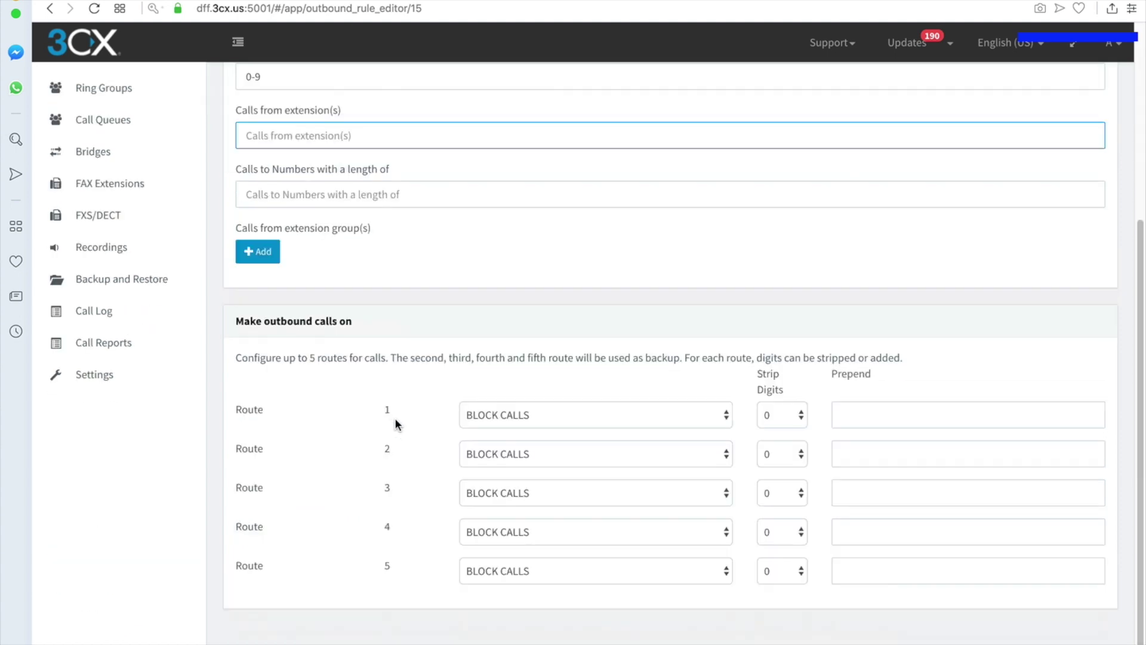
click(895, 401)
text(+1)
scroll(483, 236, up, 5)
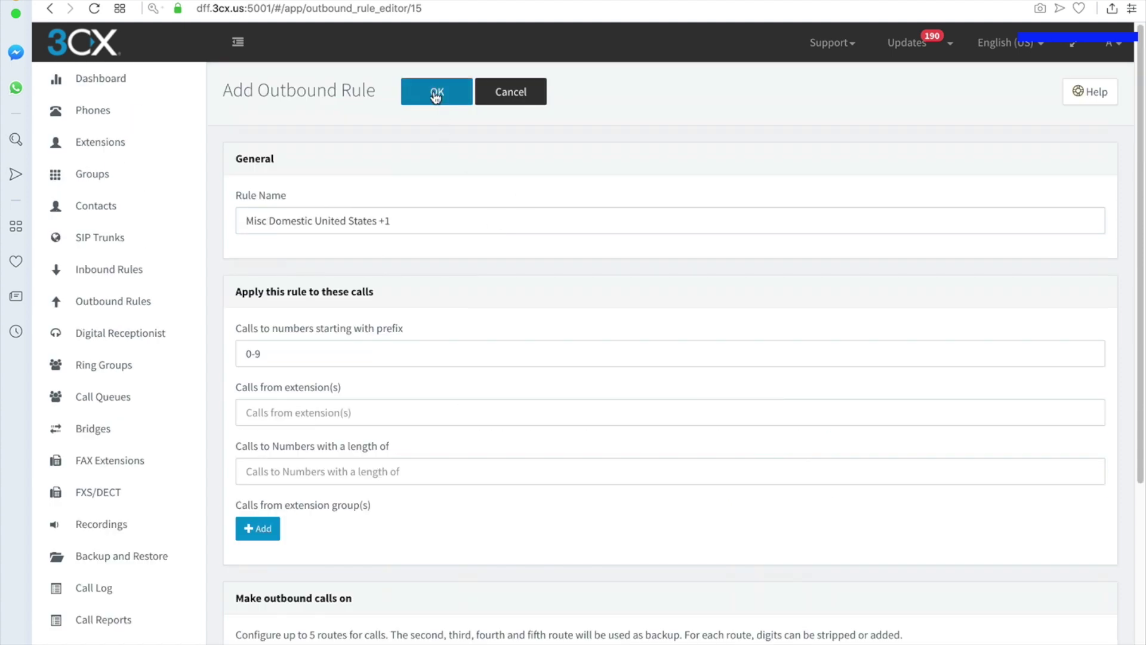
click(436, 96)
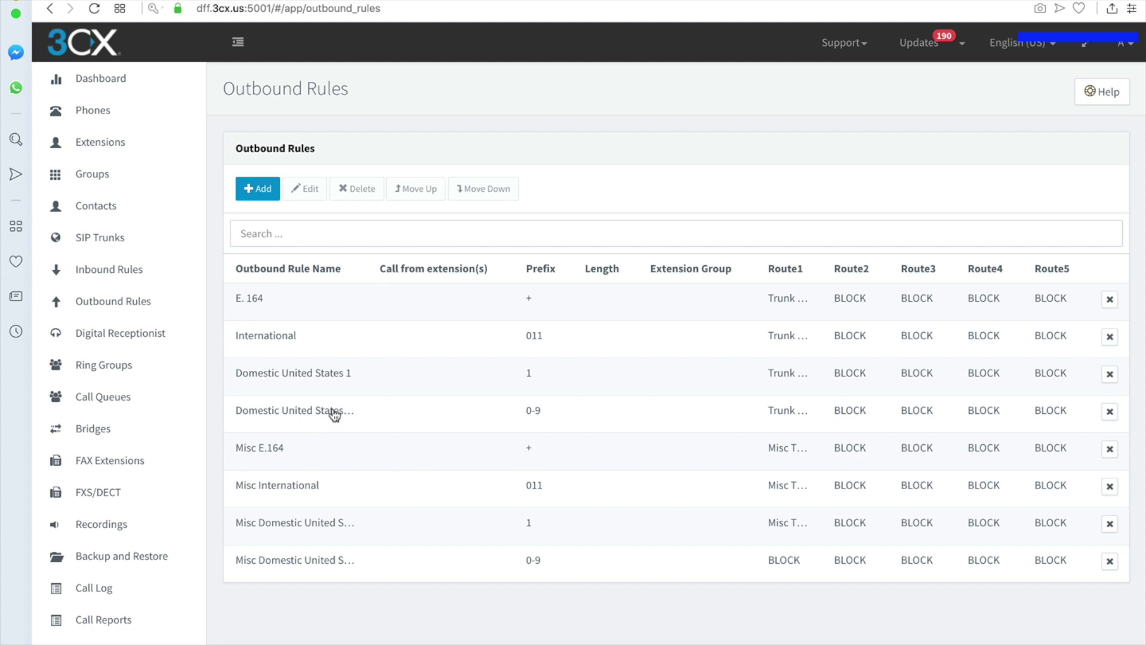
- Review the Domestic United States 1 and Misc Domestic United States 1 rules, closing both unchanged
click(326, 375)
click(306, 189)
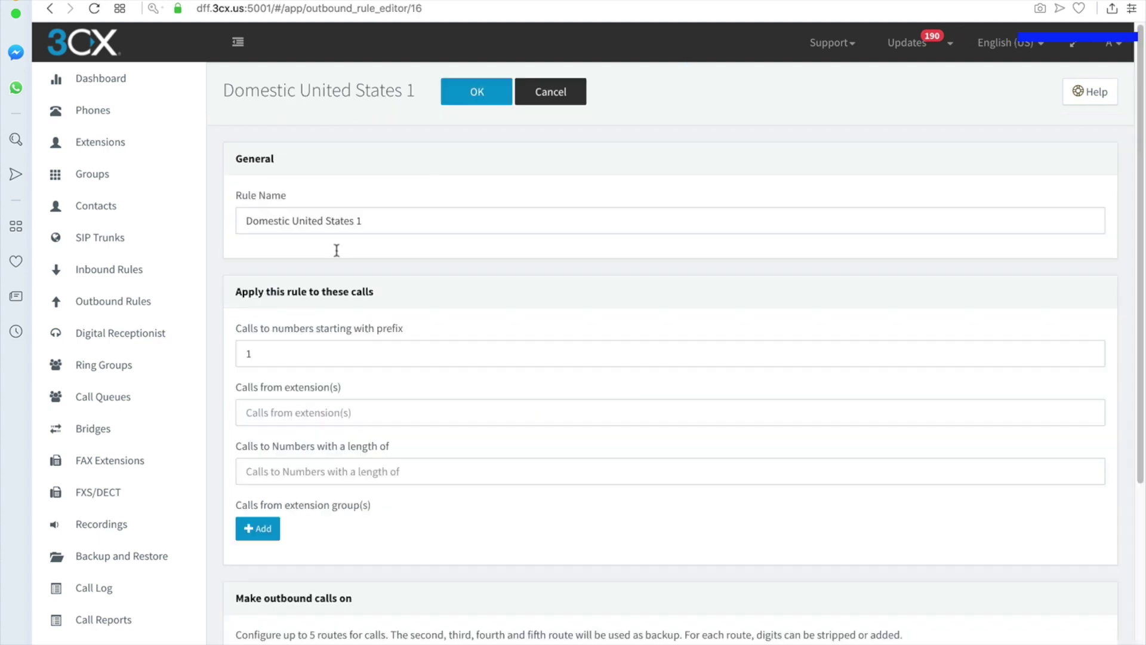
scroll(489, 400, down, 5)
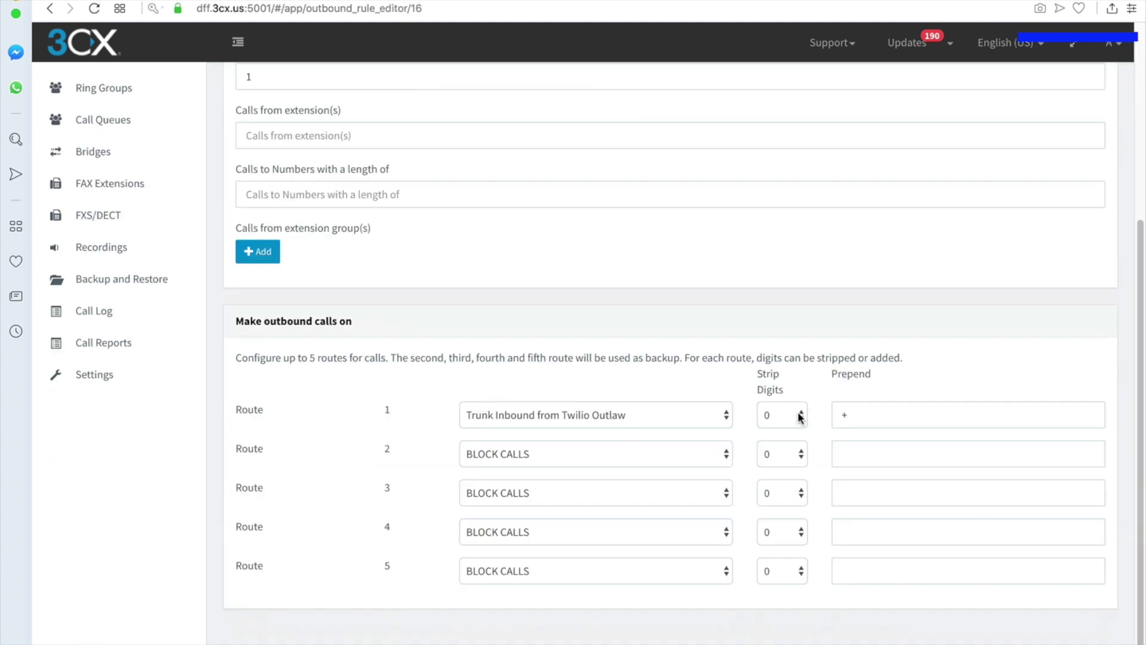
scroll(529, 359, up, 5)
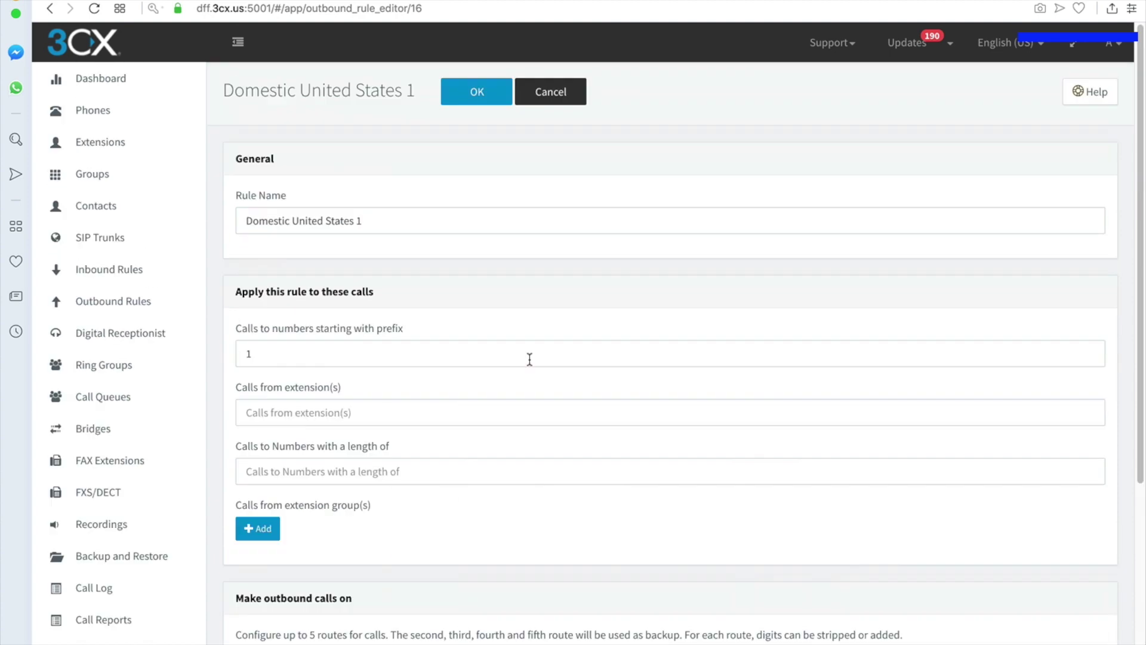
click(553, 93)
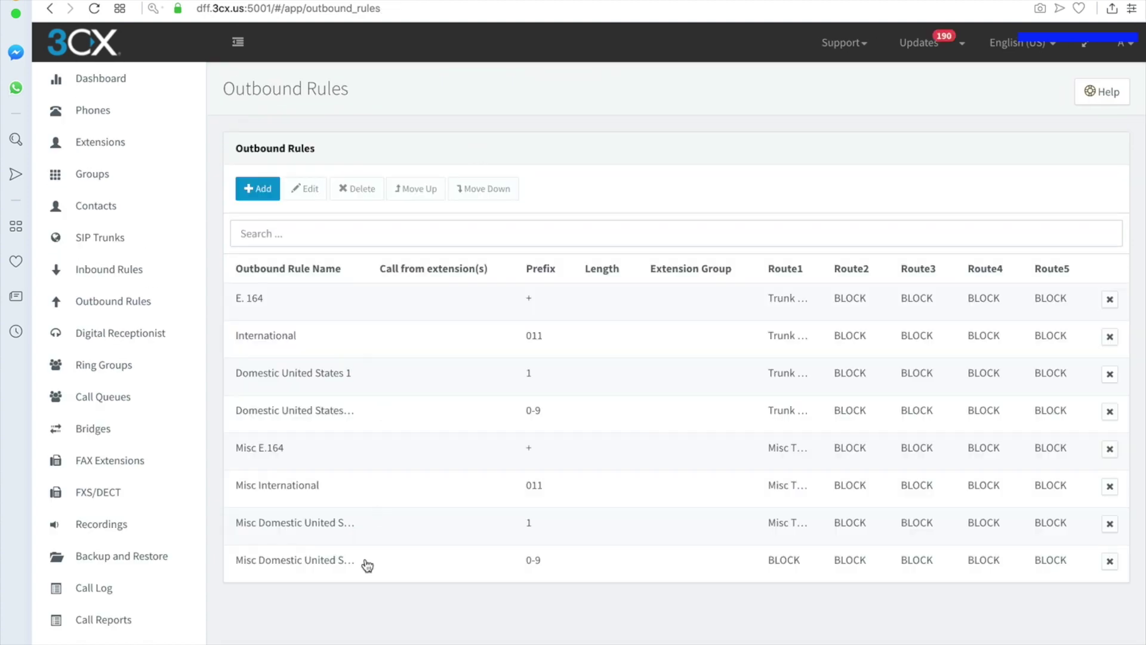
click(348, 536)
click(304, 189)
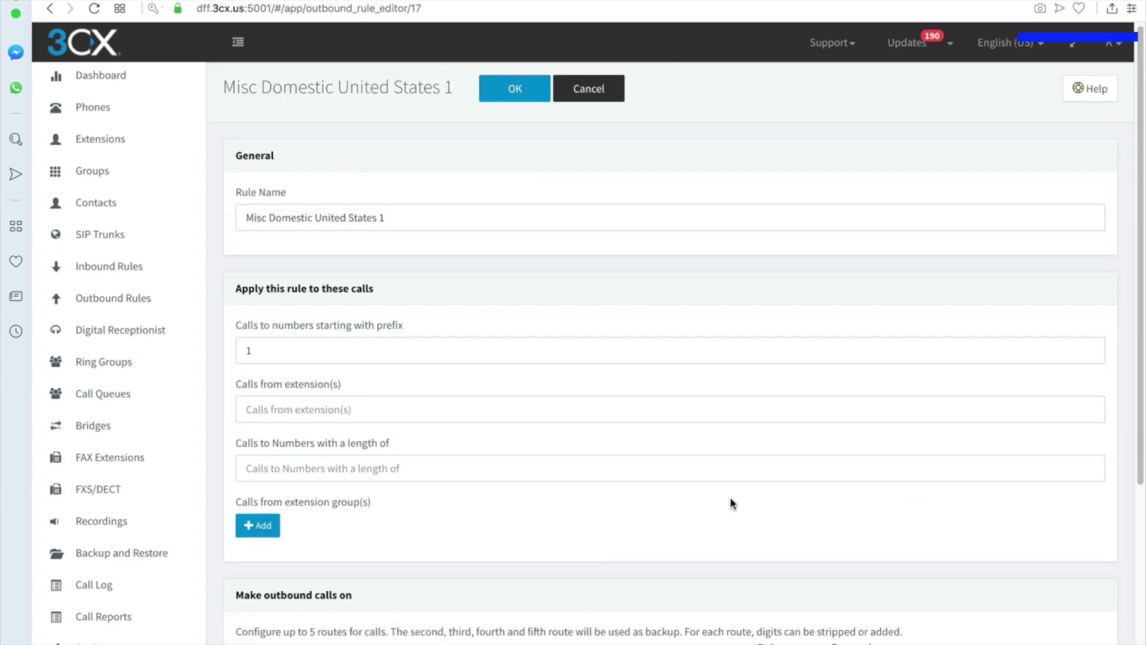
scroll(728, 492, down, 5)
scroll(461, 403, up, 5)
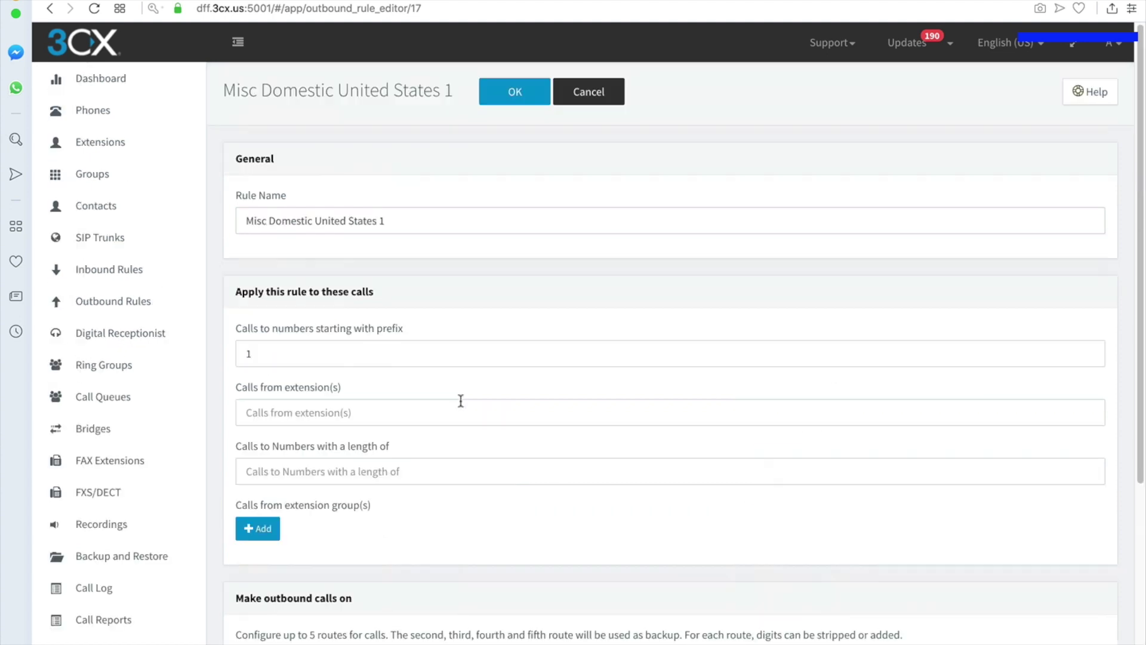
click(601, 94)
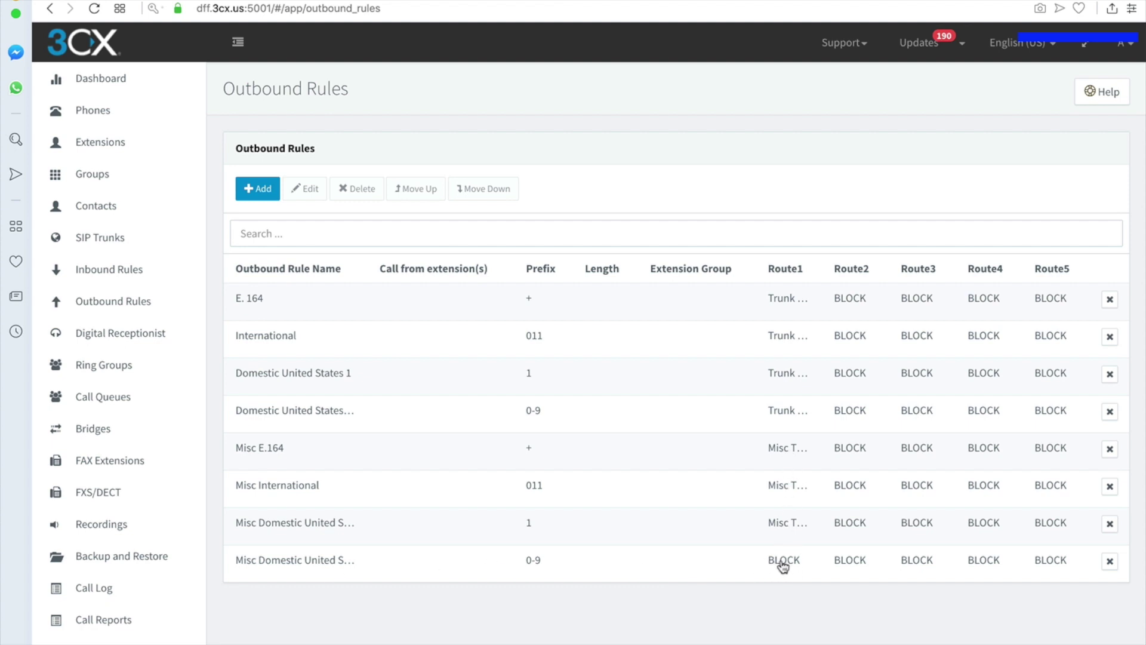
- Set Misc Domestic United States +1's route 1 trunk to Misc Trunk and save
click(385, 564)
click(304, 188)
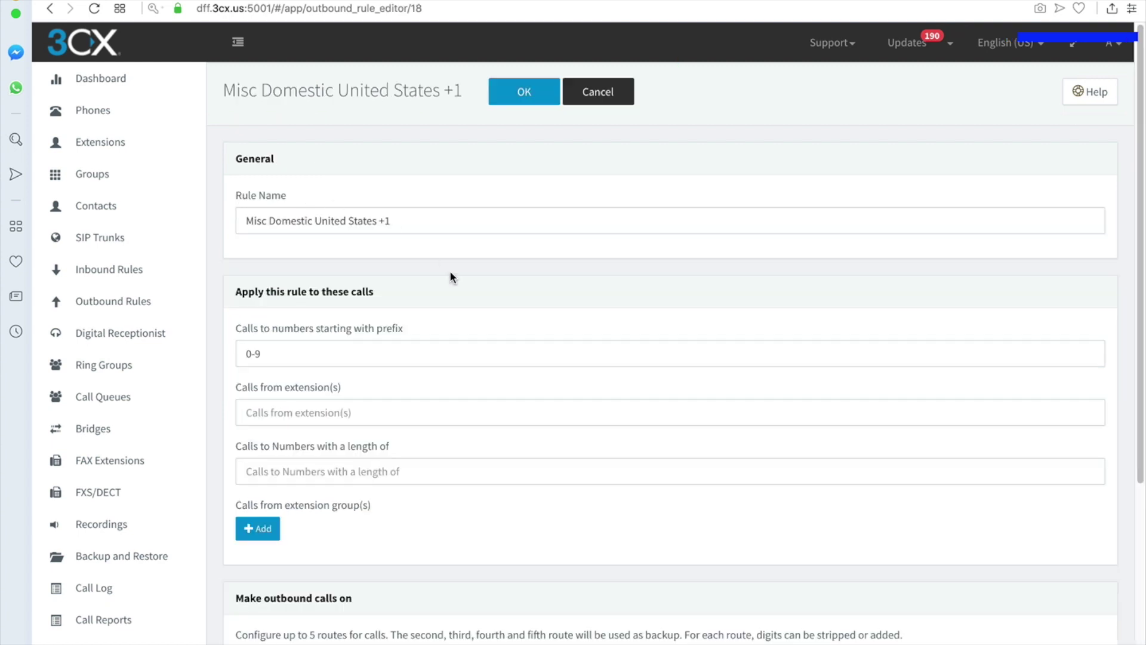
scroll(400, 430, down, 5)
click(607, 416)
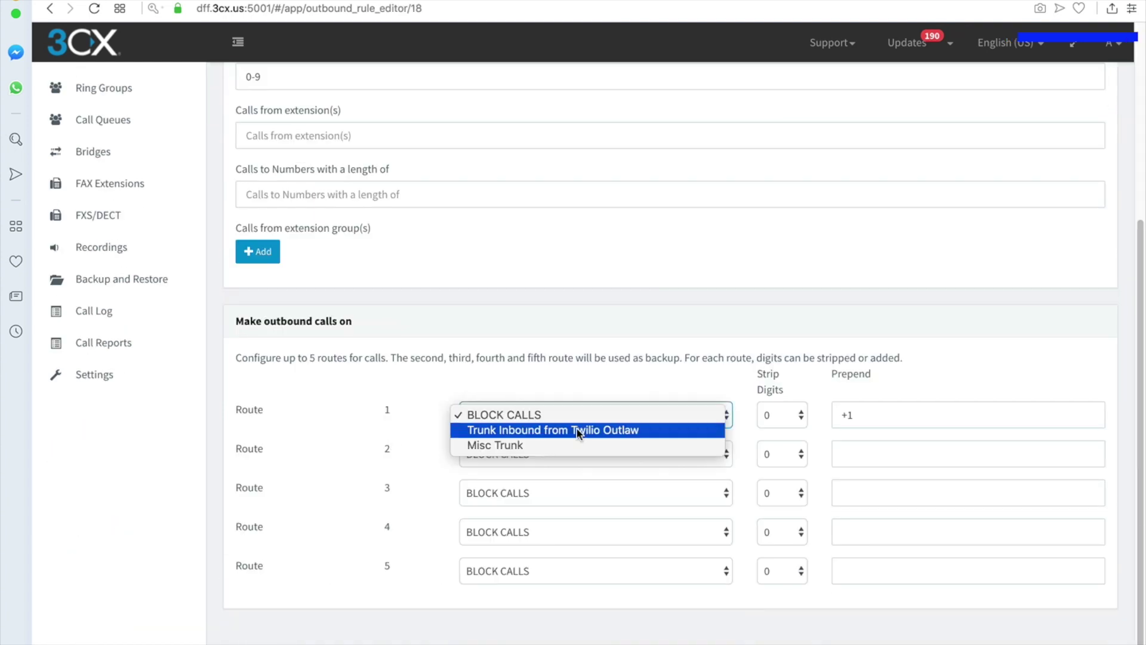
click(578, 431)
click(576, 427)
click(575, 430)
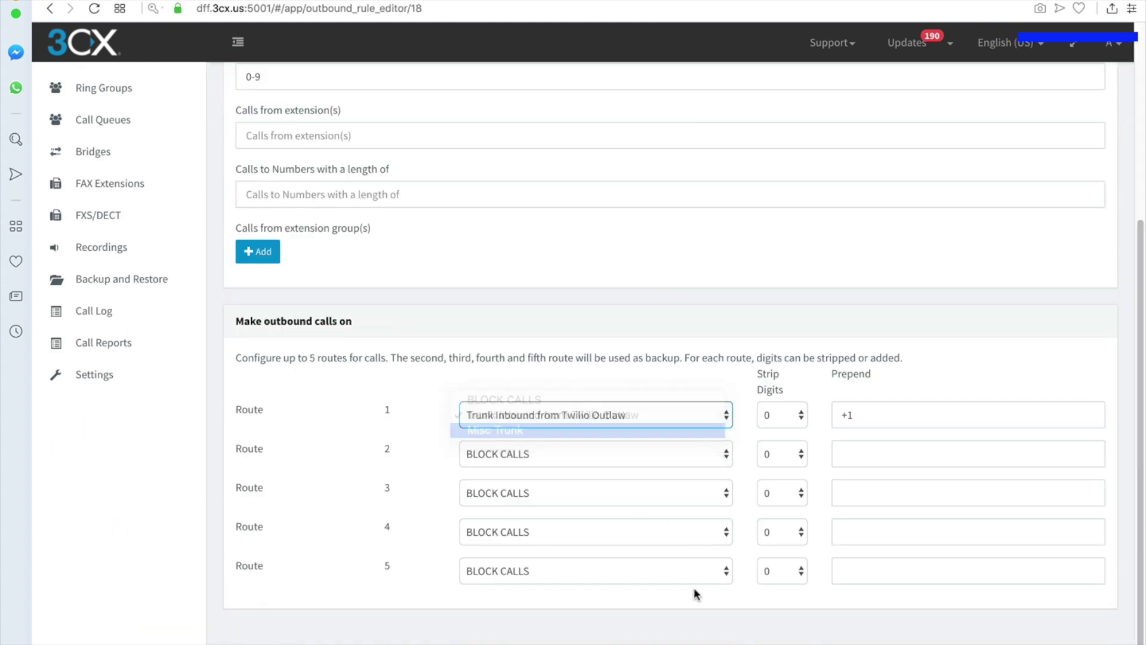
scroll(384, 239, up, 5)
click(522, 91)
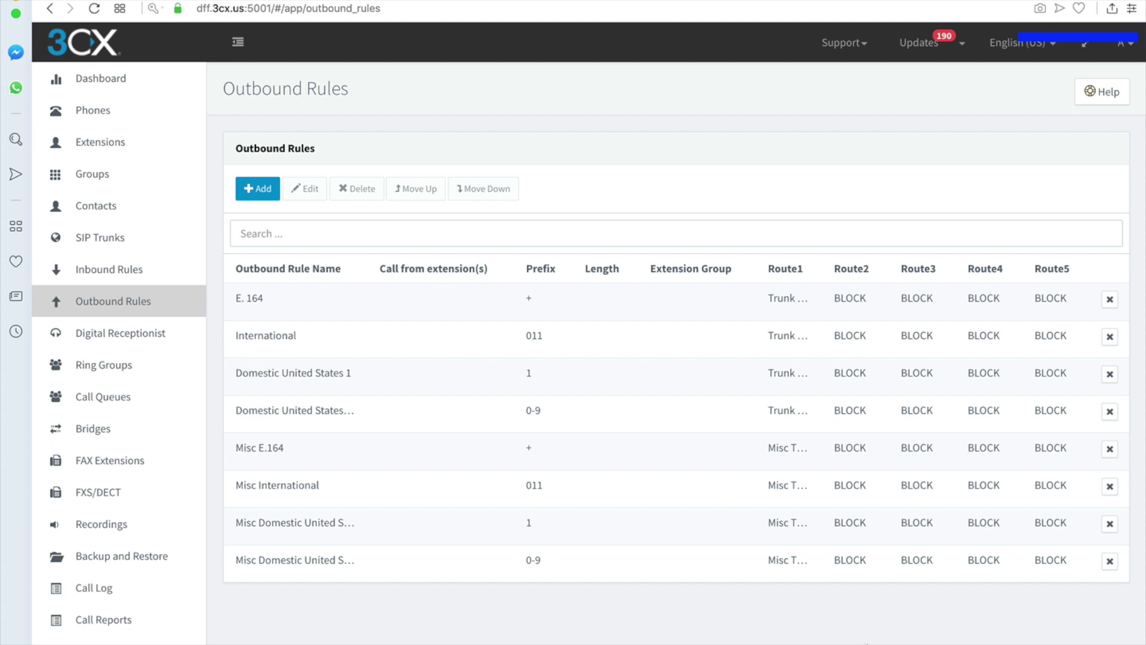
- On SIP Trunks, enable all trunks, refresh registration, and bring the 3CX client window alongside
click(117, 271)
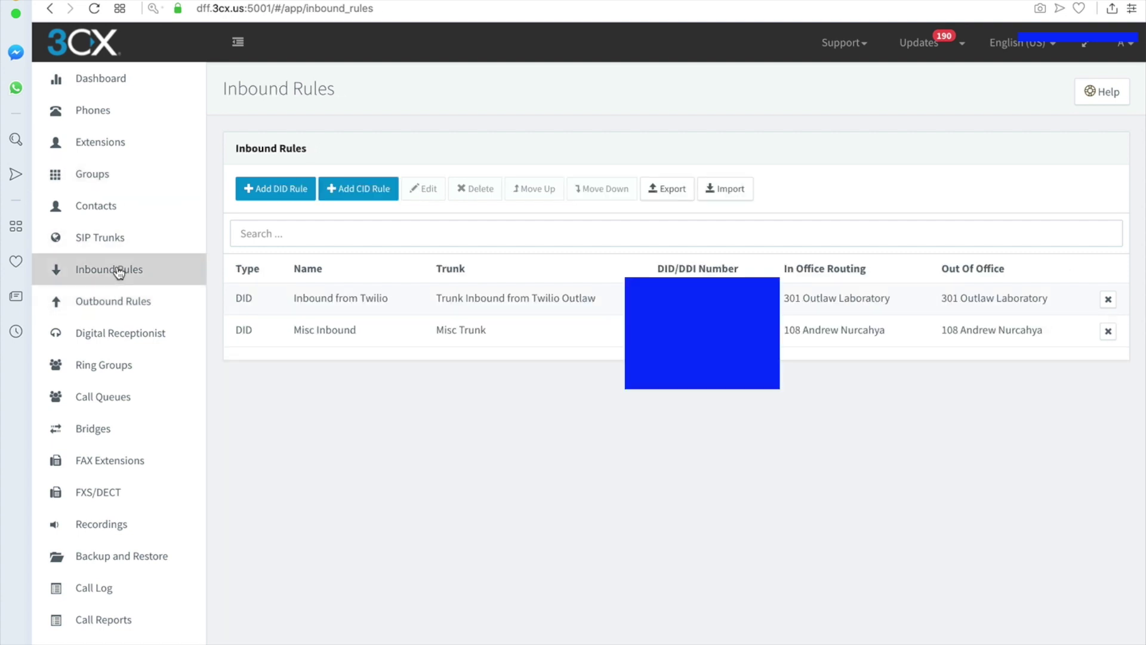
click(107, 242)
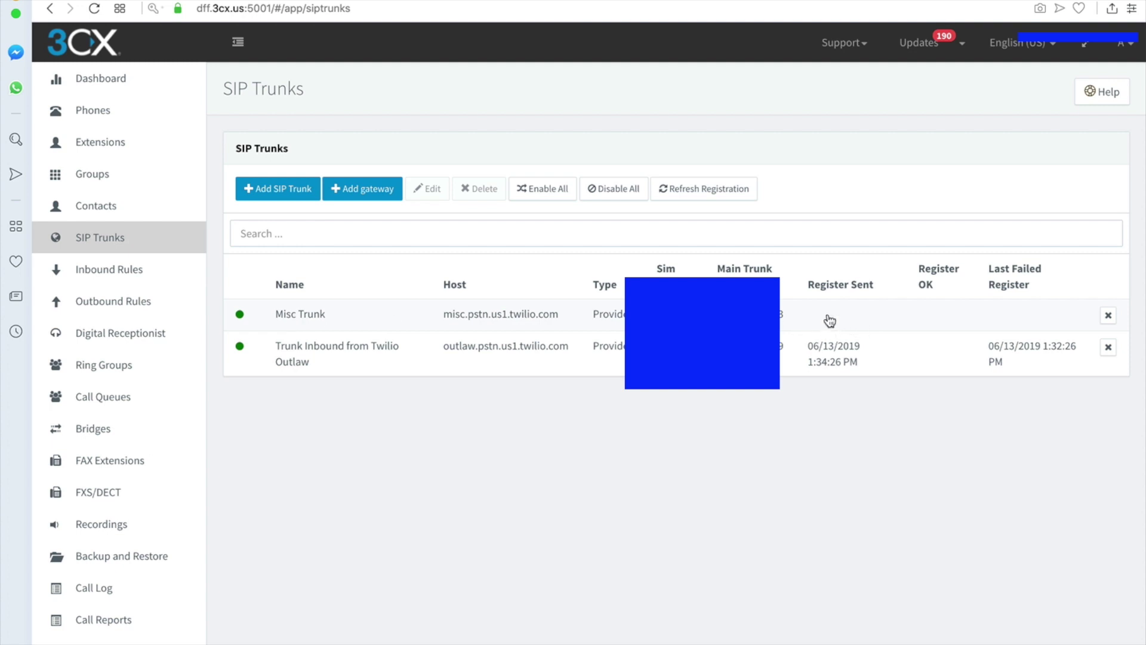
click(290, 319)
click(547, 190)
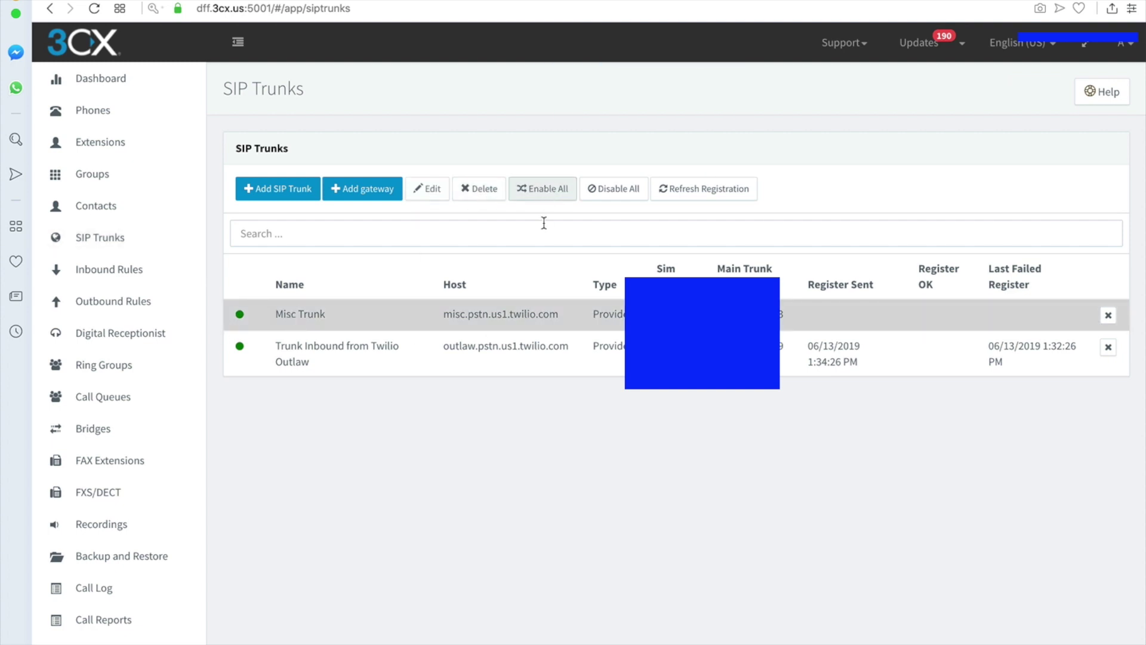
click(704, 196)
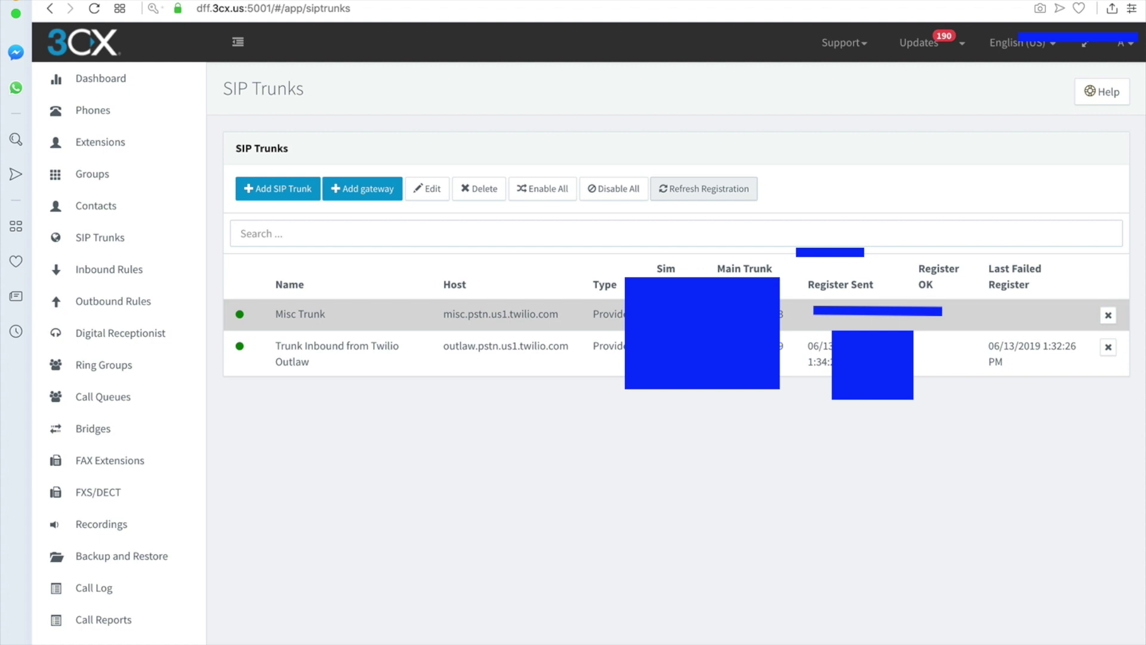
drag(627, 642, 902, 214)
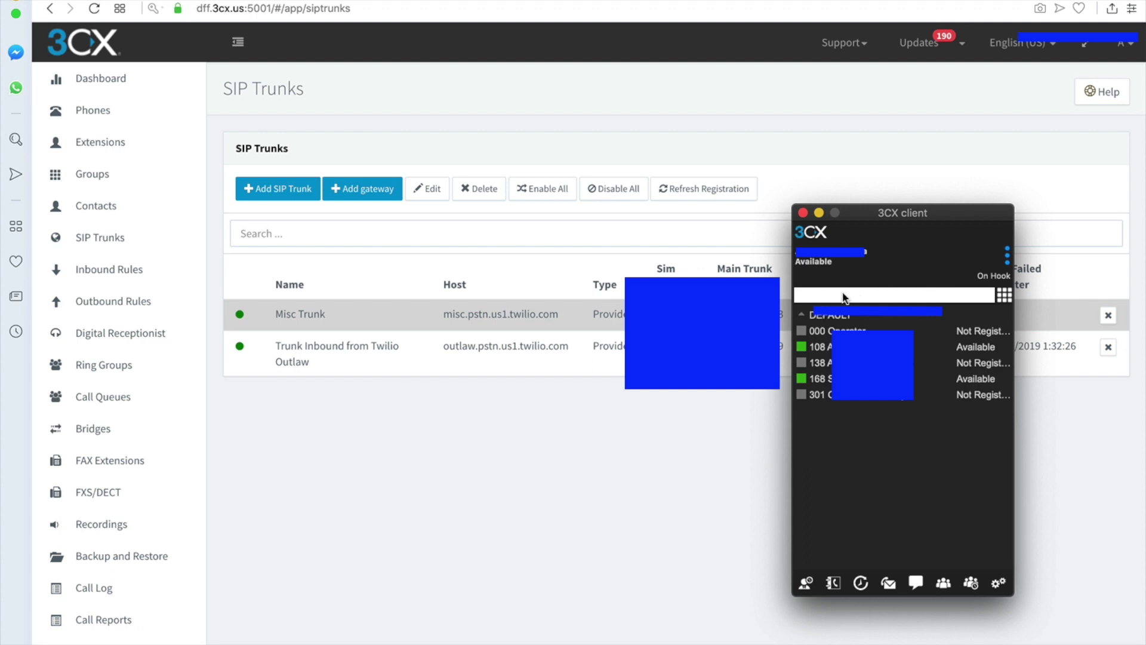
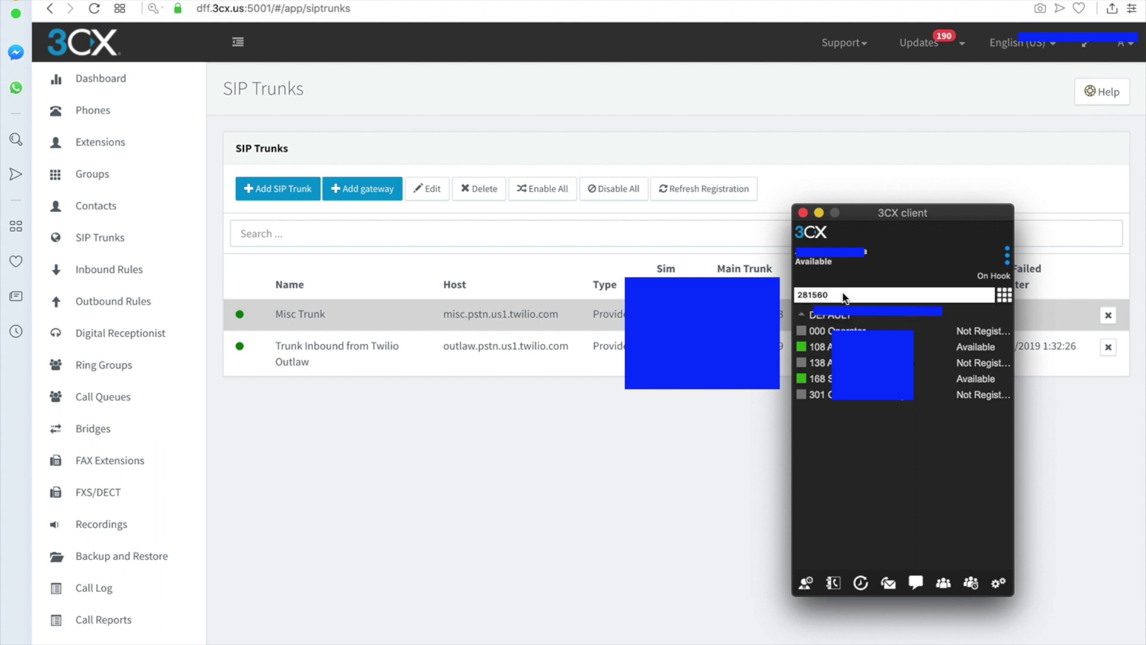
- Call the external test number from the 3CX client and hang up after 8 seconds
key(Return)
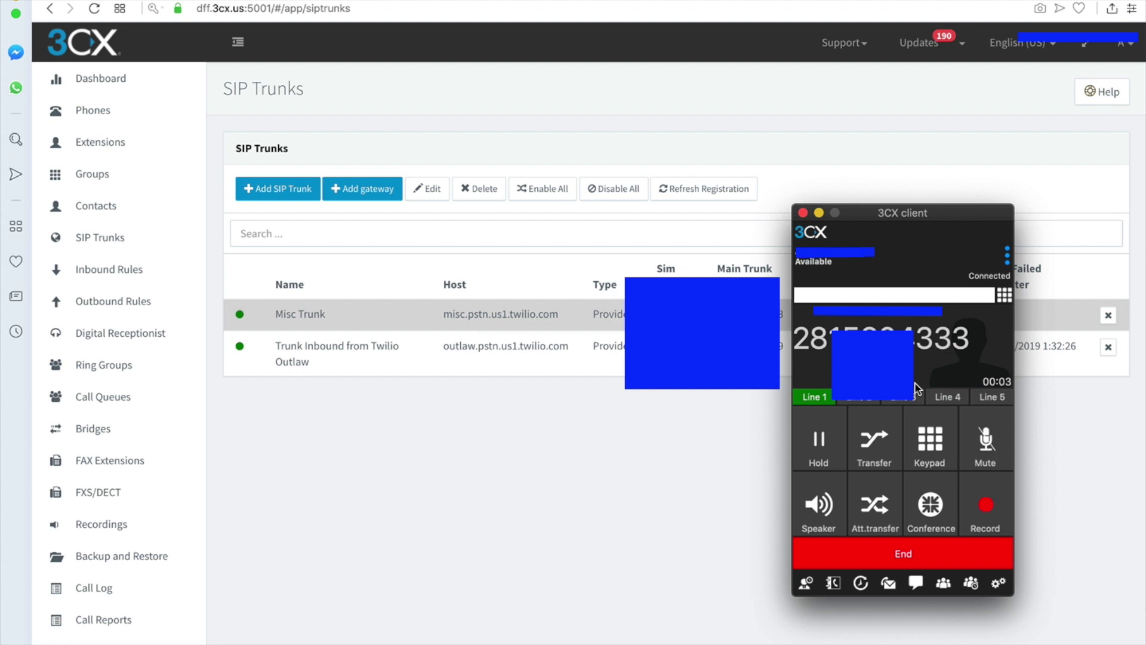
click(902, 556)
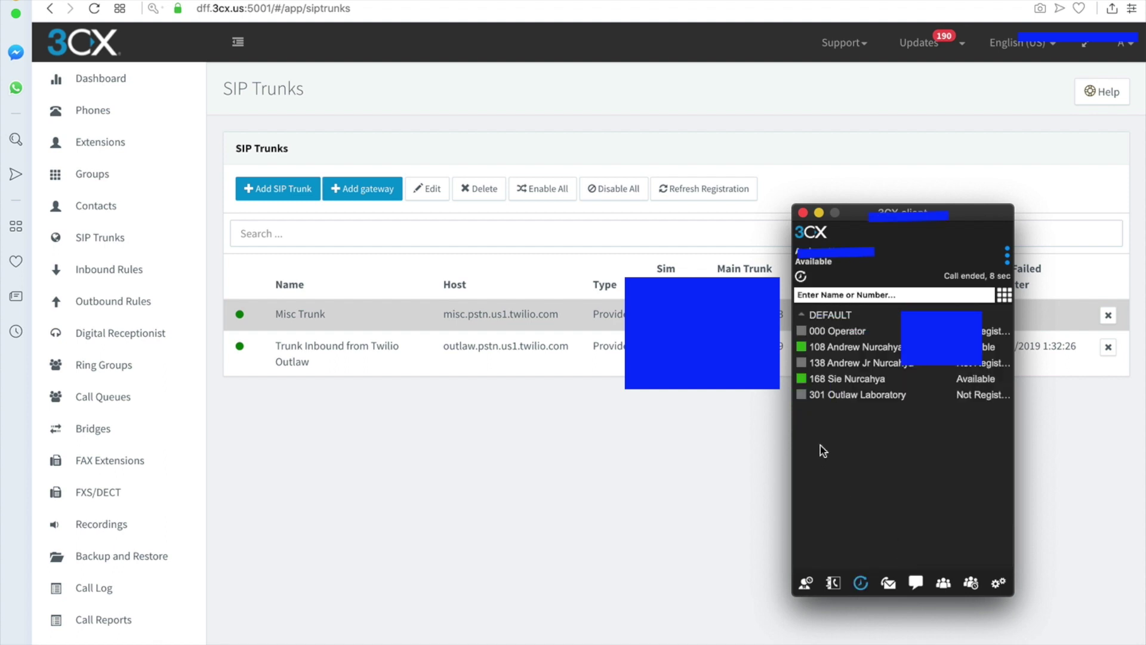
drag(865, 217, 936, 182)
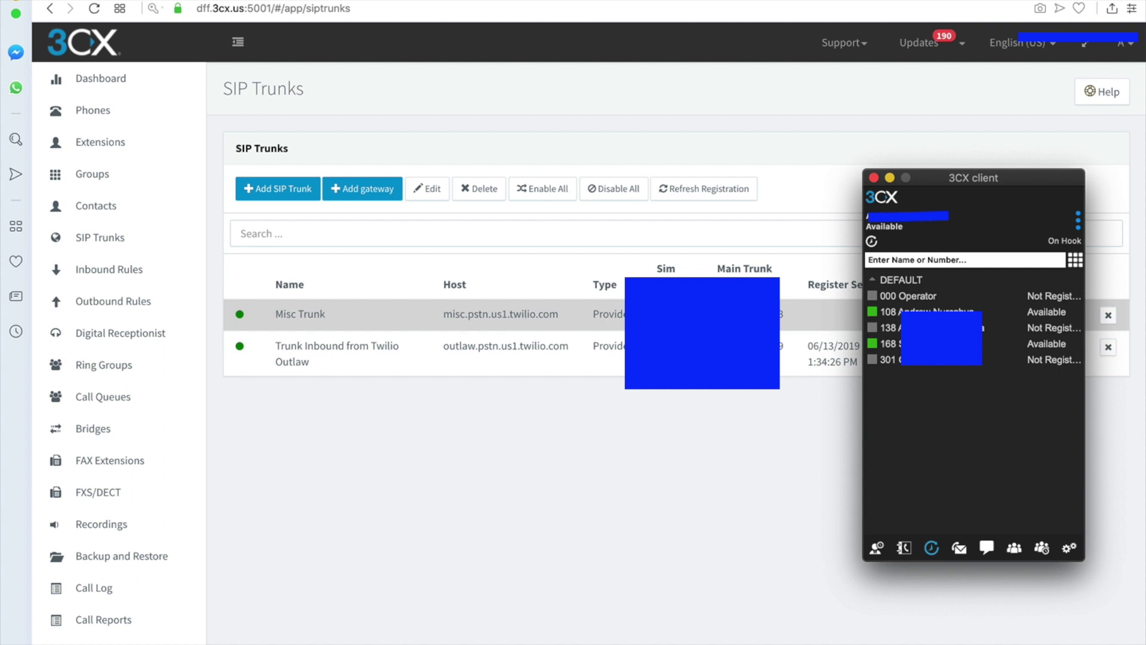
- Switch away from the 3CX client and bring the FaceTime window onto the screen
key(super+Tab)
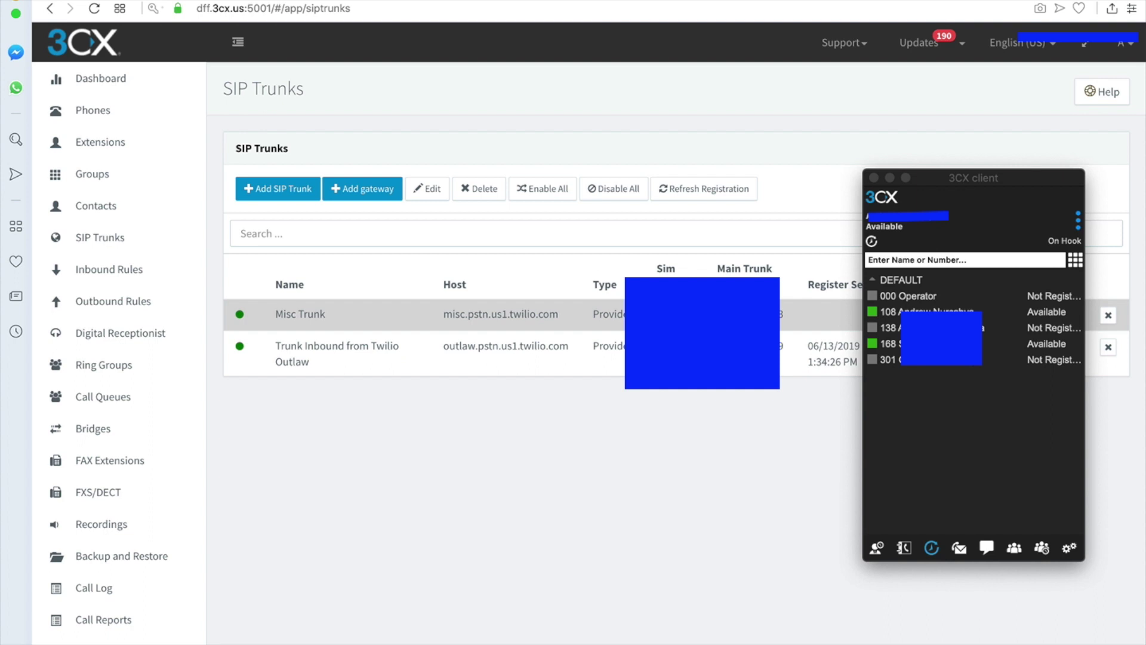
drag(1144, 382, 588, 121)
- Call the test number from FaceTime, answer the Misc Inbound call in 3CX, then hang up
click(499, 158)
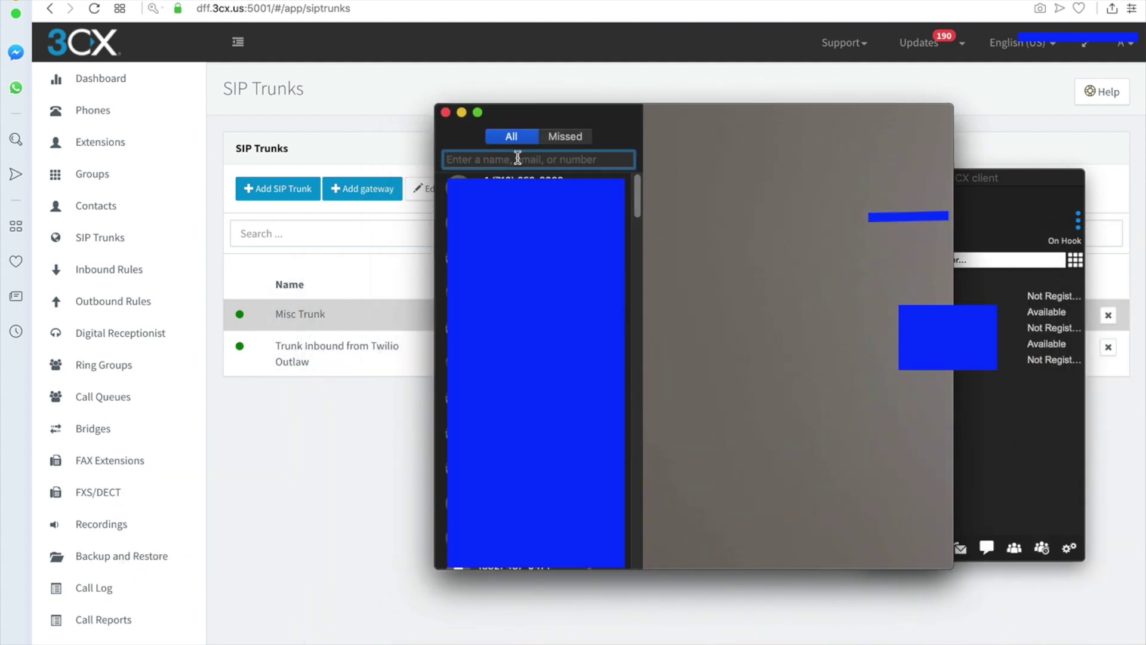
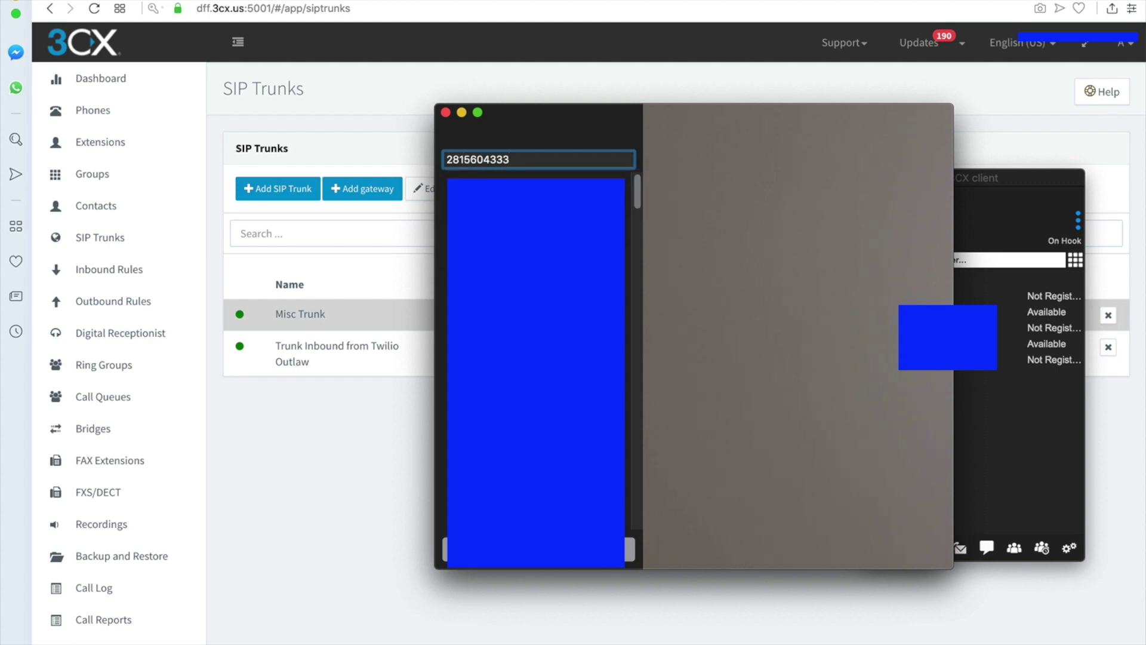
key(Return)
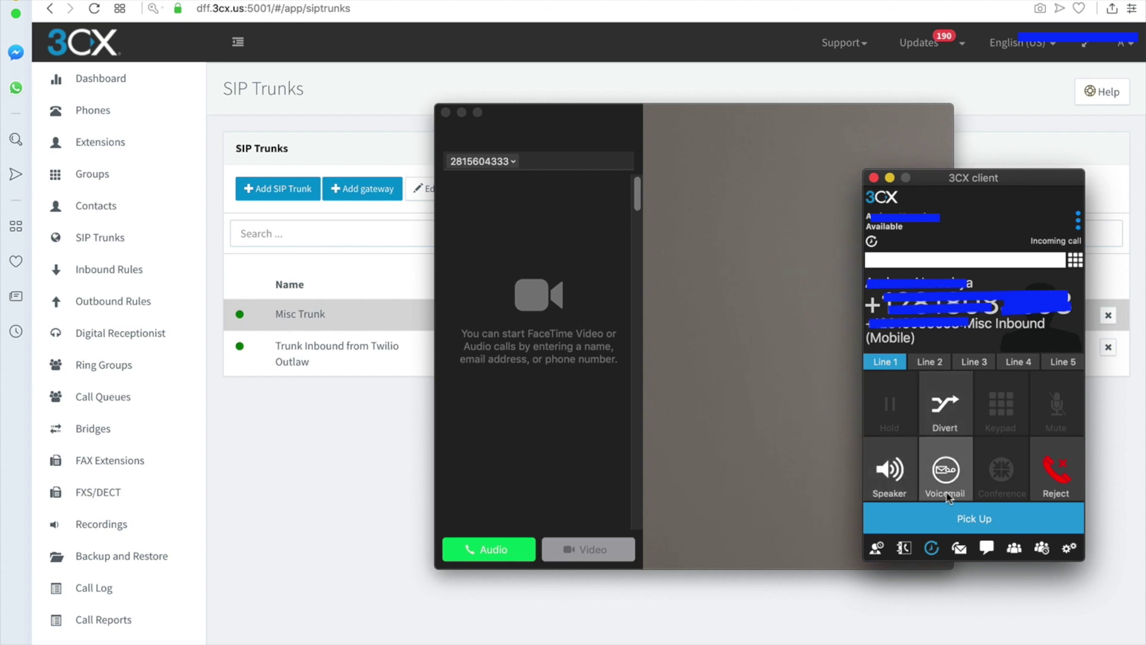
click(963, 521)
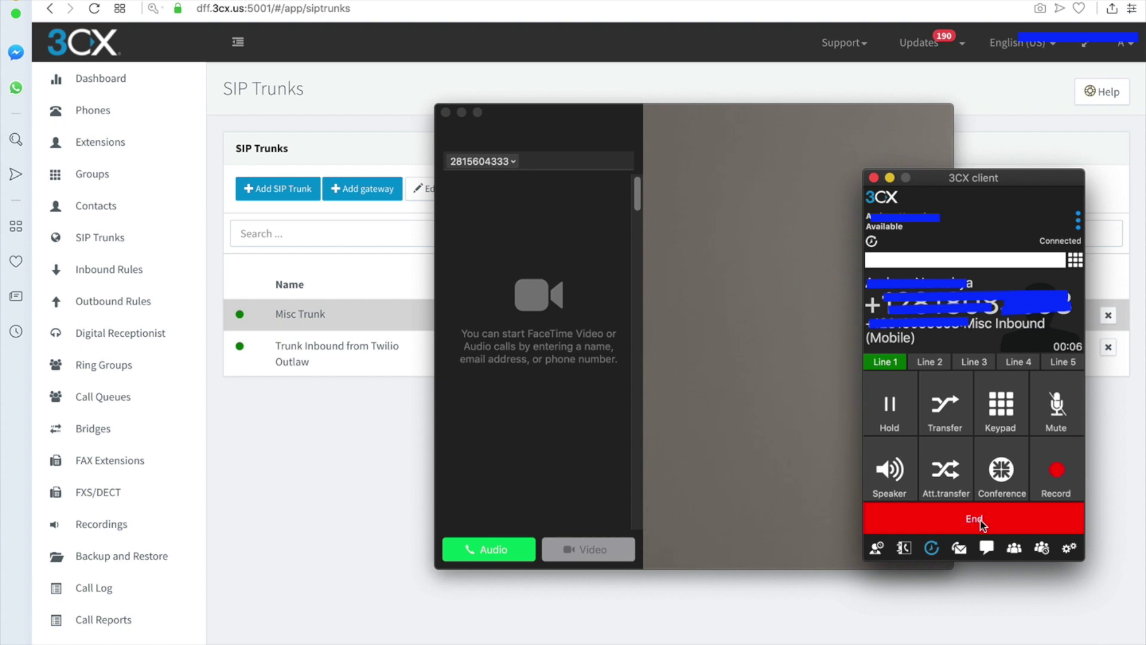
click(975, 523)
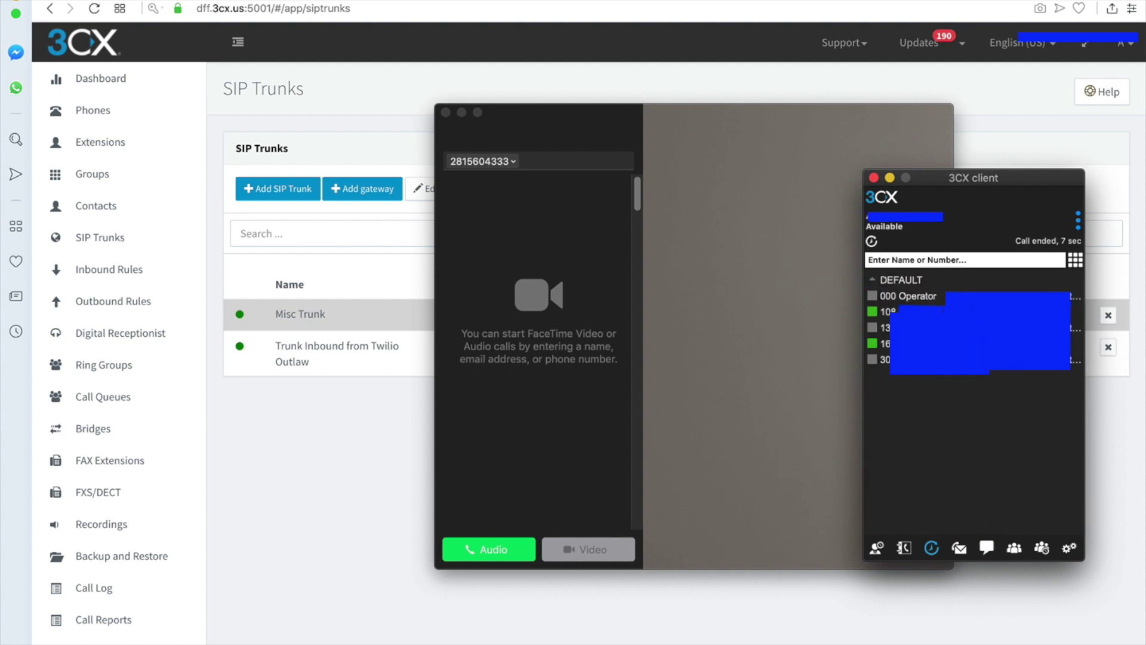
click(656, 249)
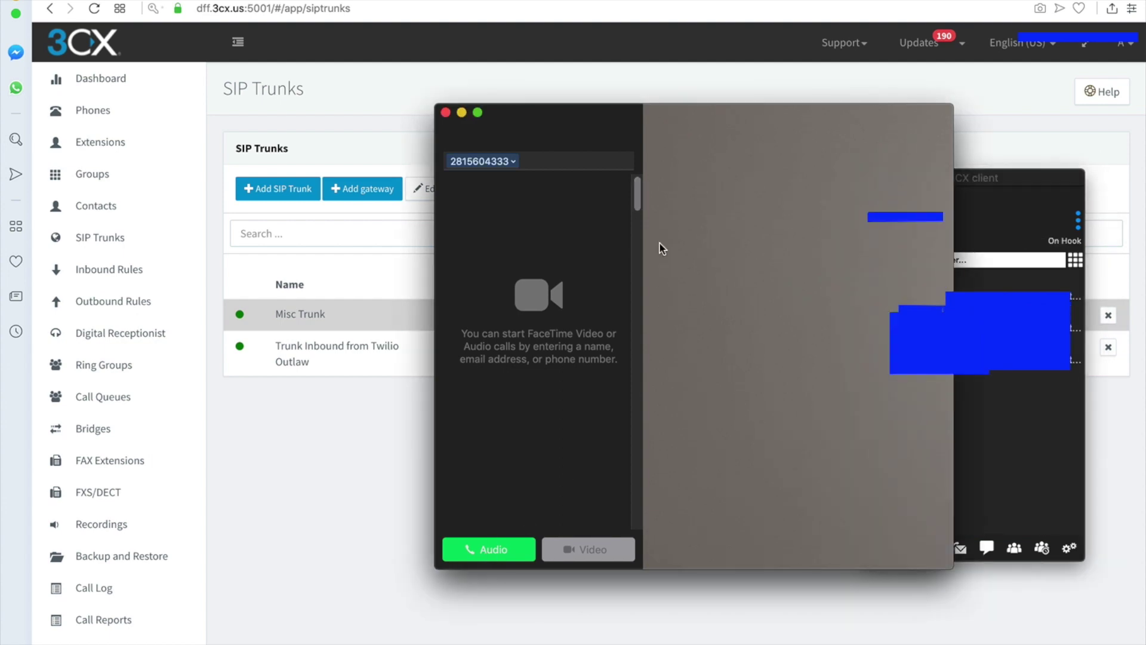
click(380, 452)
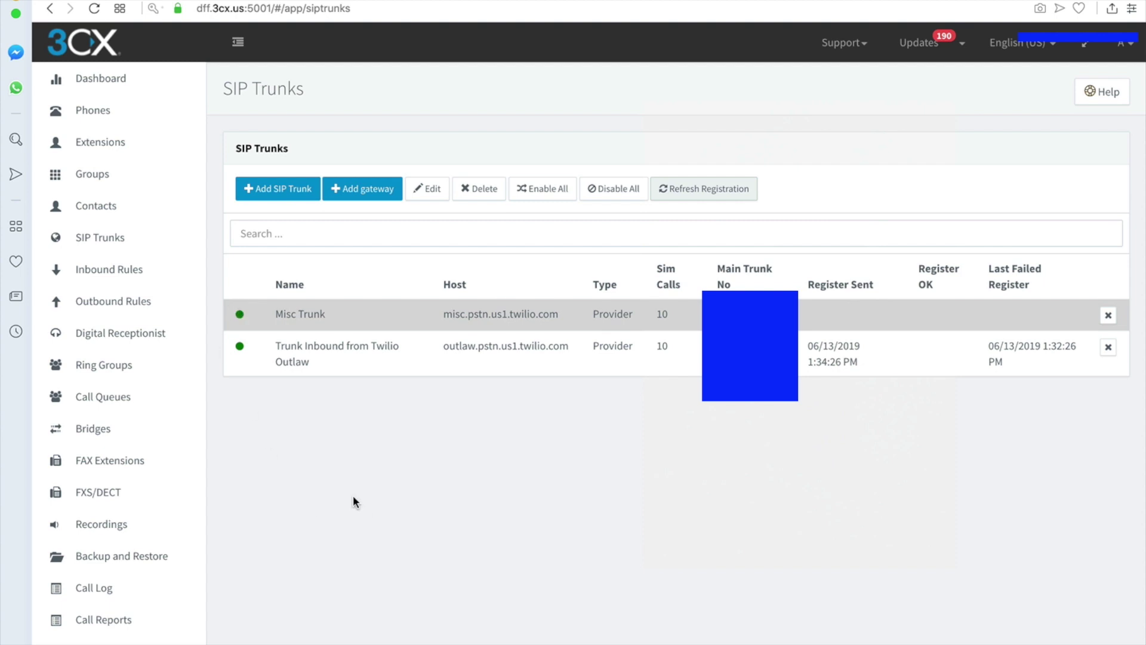
- Review extension 108's voicemail and forwarding settings, then select Misc Inbound under Inbound Rules
click(83, 141)
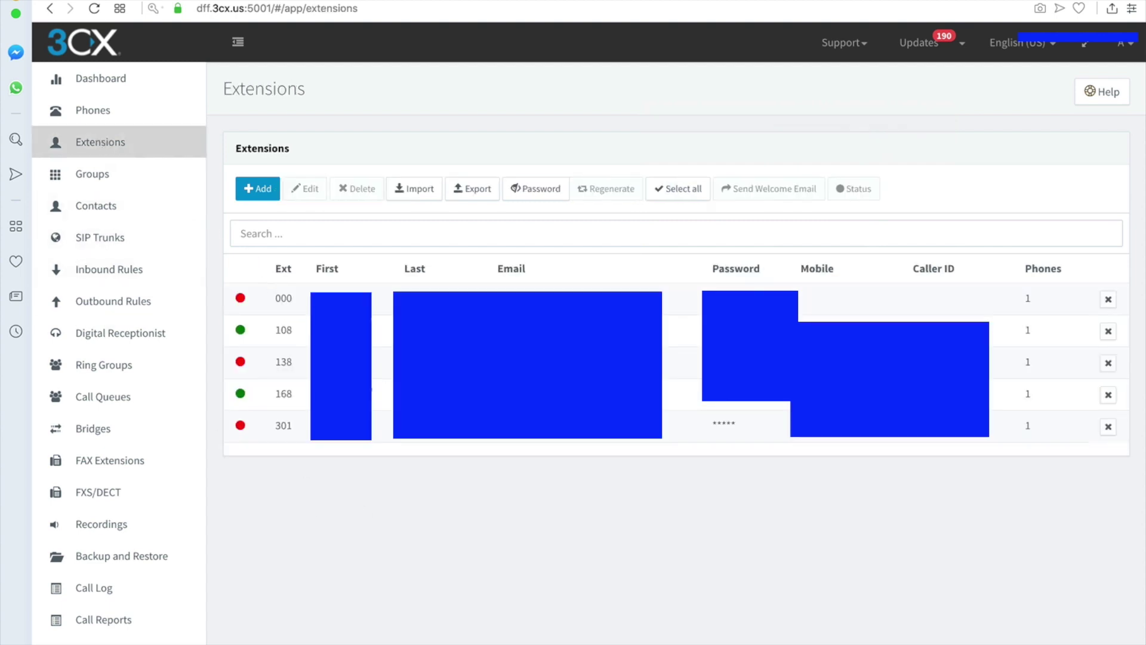
click(309, 337)
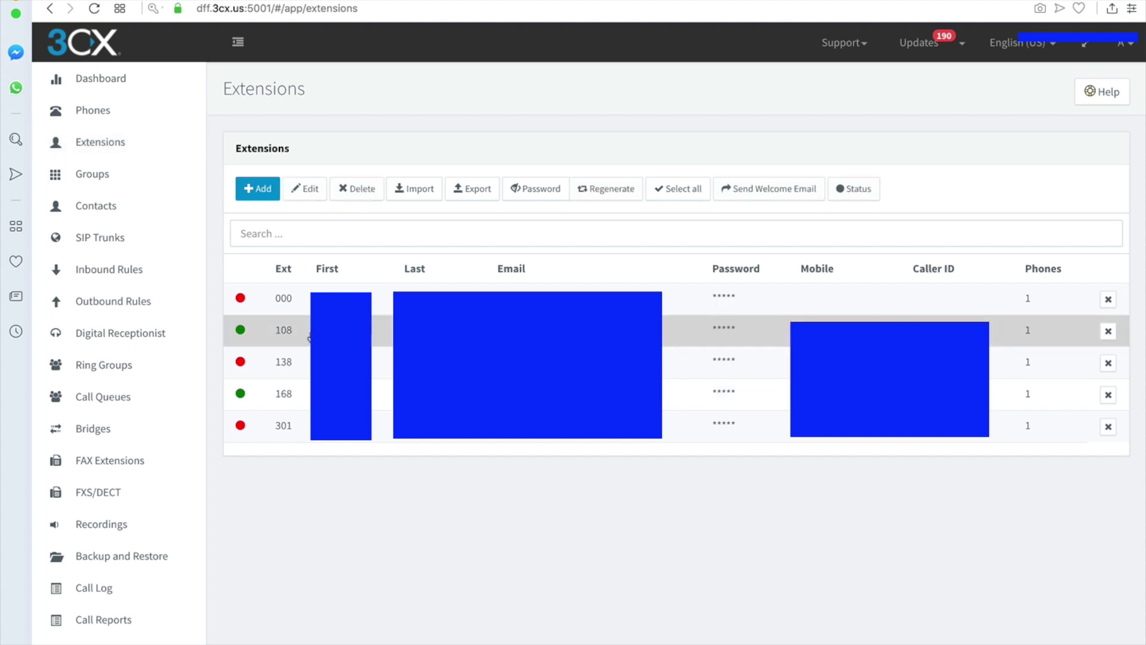
click(299, 331)
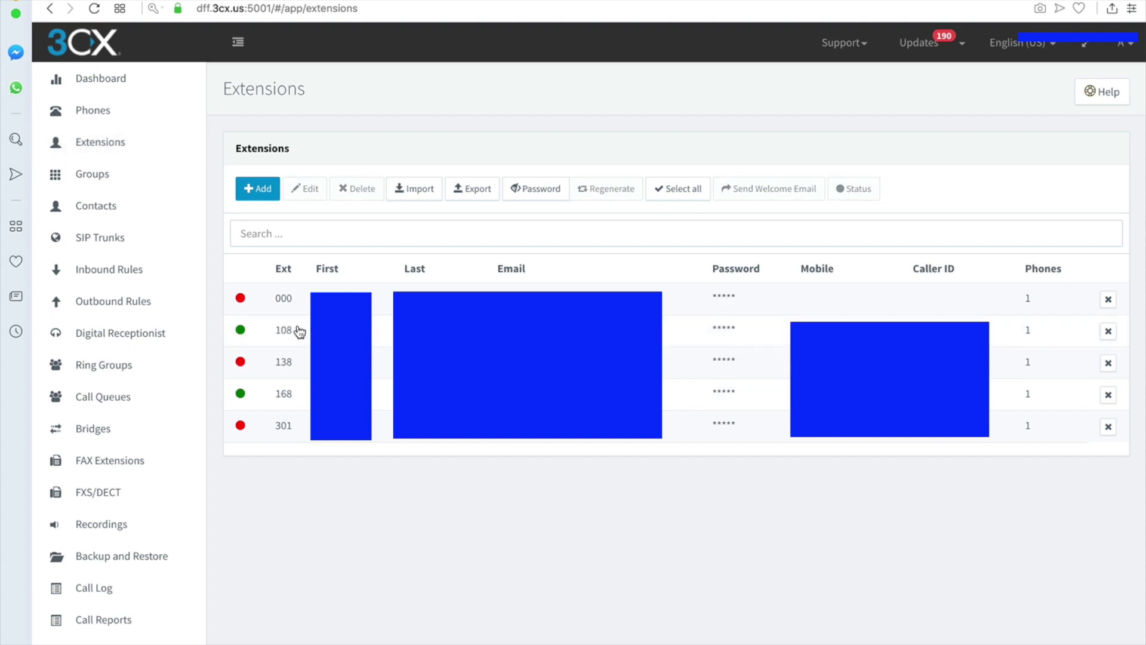
click(299, 331)
click(304, 188)
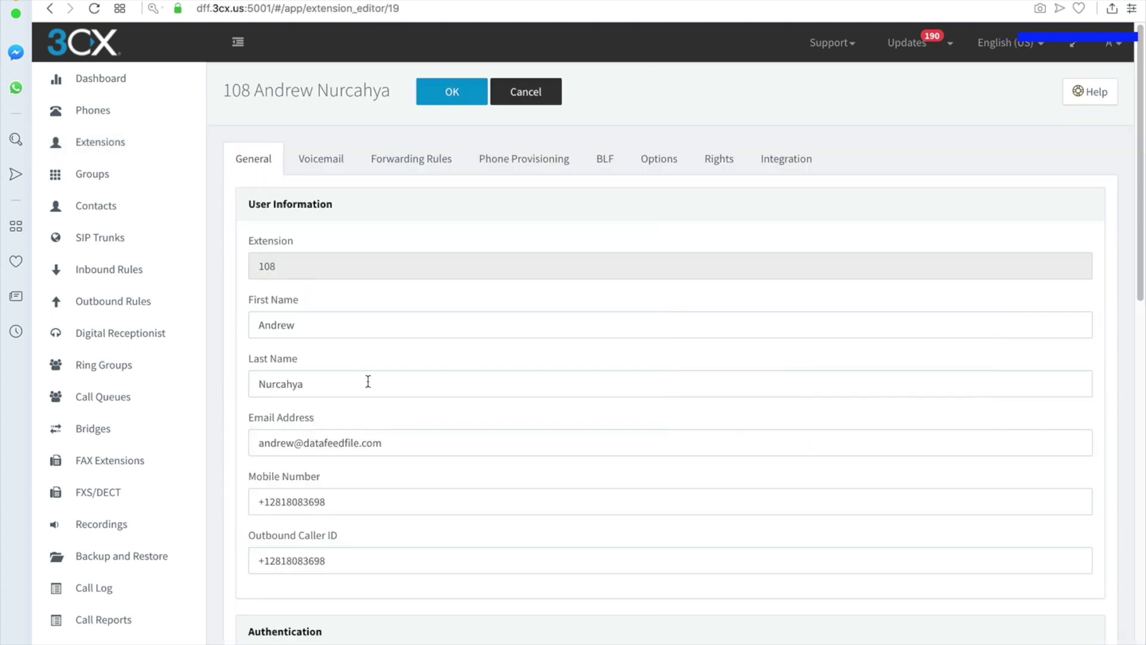
scroll(368, 380, down, 7)
scroll(368, 380, up, 8)
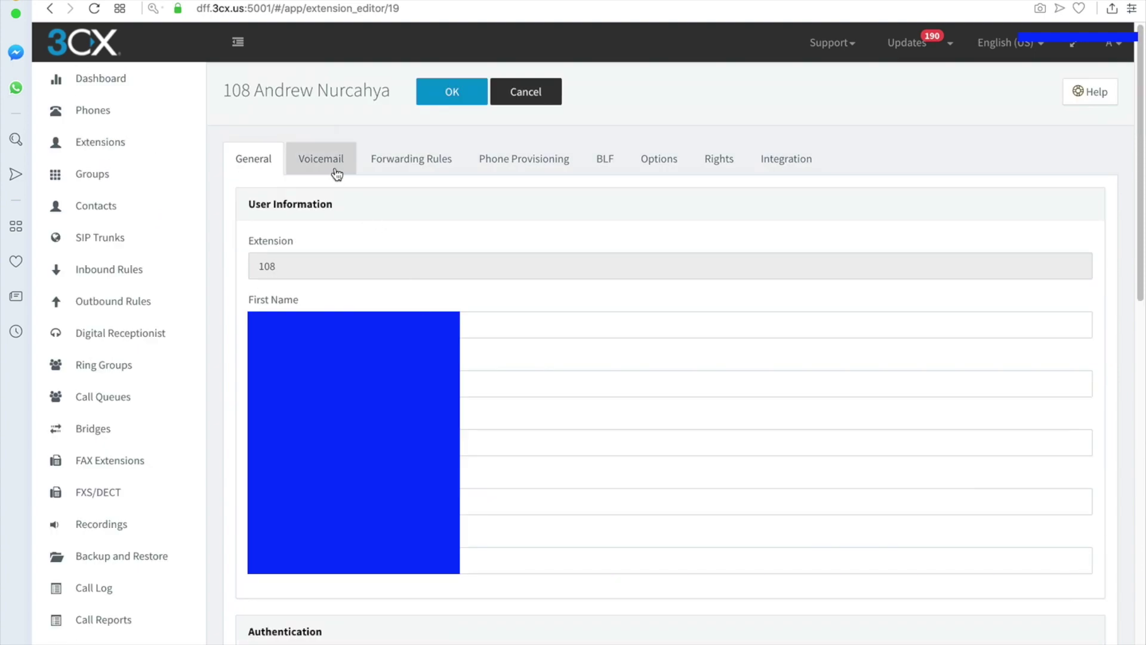
click(336, 173)
click(442, 159)
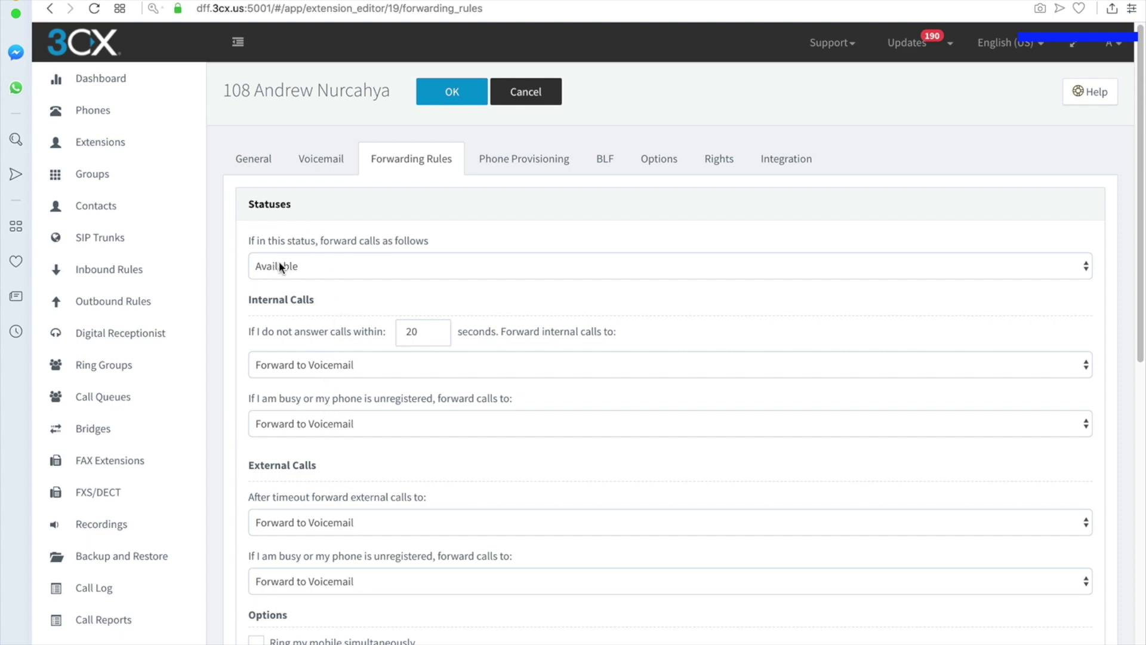
click(142, 272)
click(359, 336)
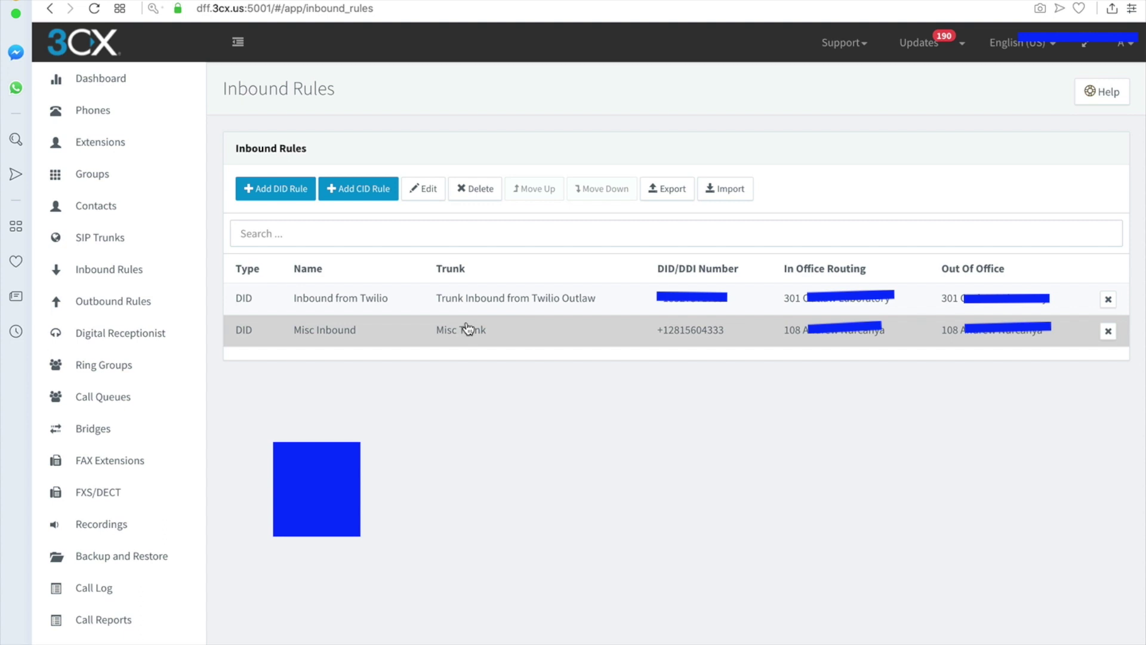
- Open the Misc Inbound rule and inspect its office-hours extension choices without changing the destination
click(382, 334)
click(344, 328)
click(410, 197)
scroll(389, 335, down, 2)
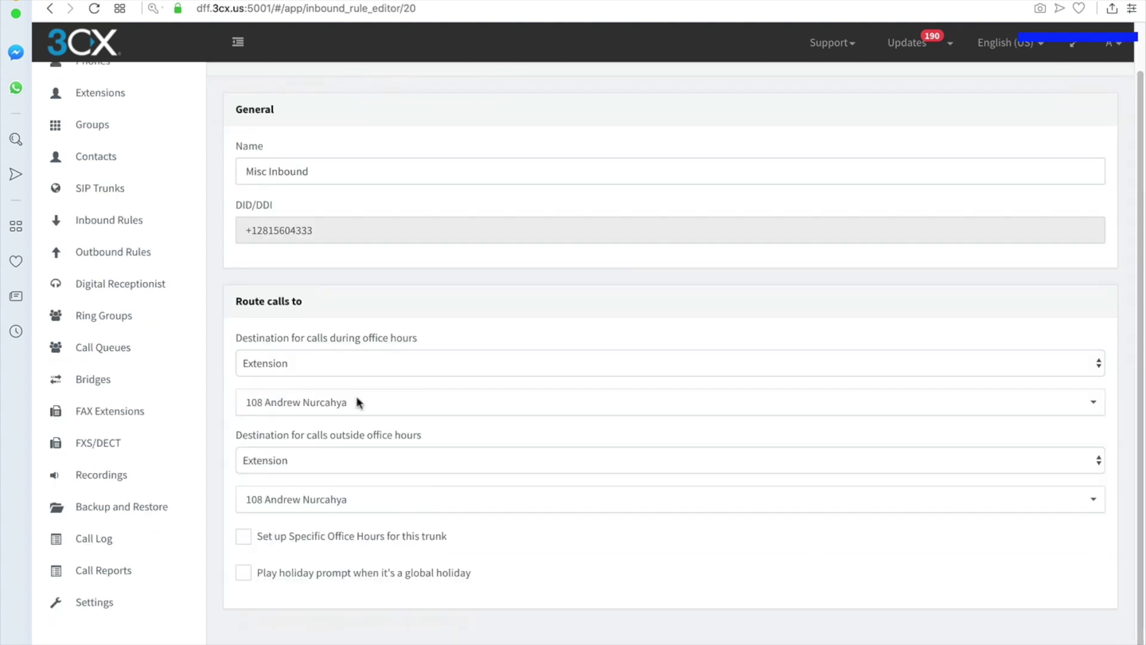
click(310, 409)
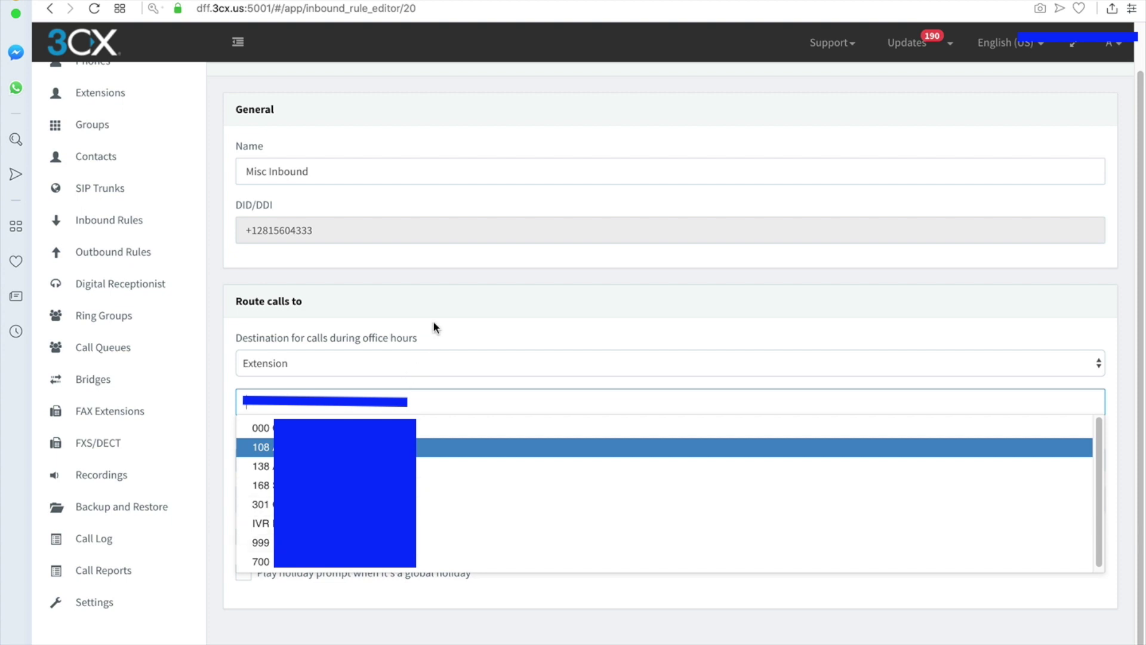
click(457, 328)
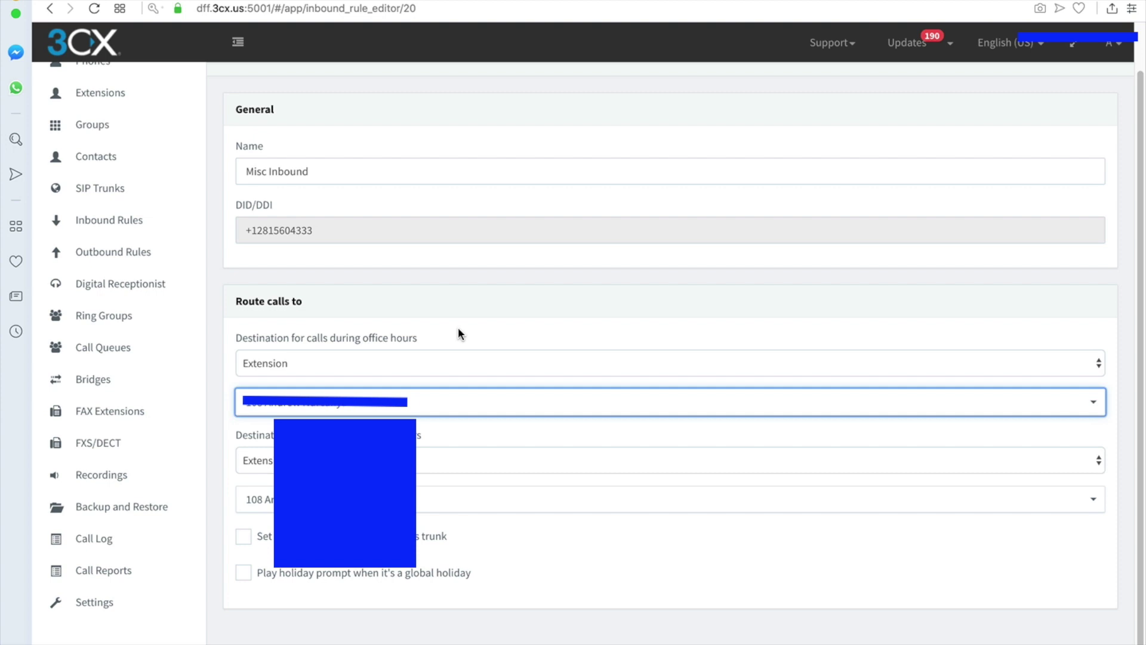
click(340, 398)
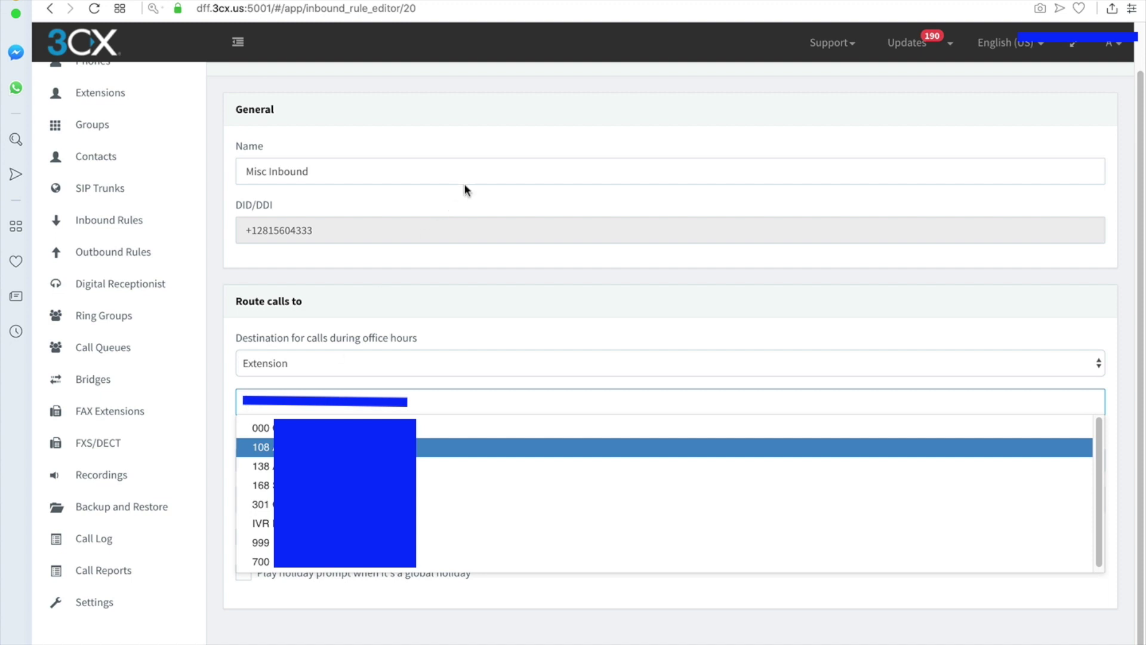
click(469, 213)
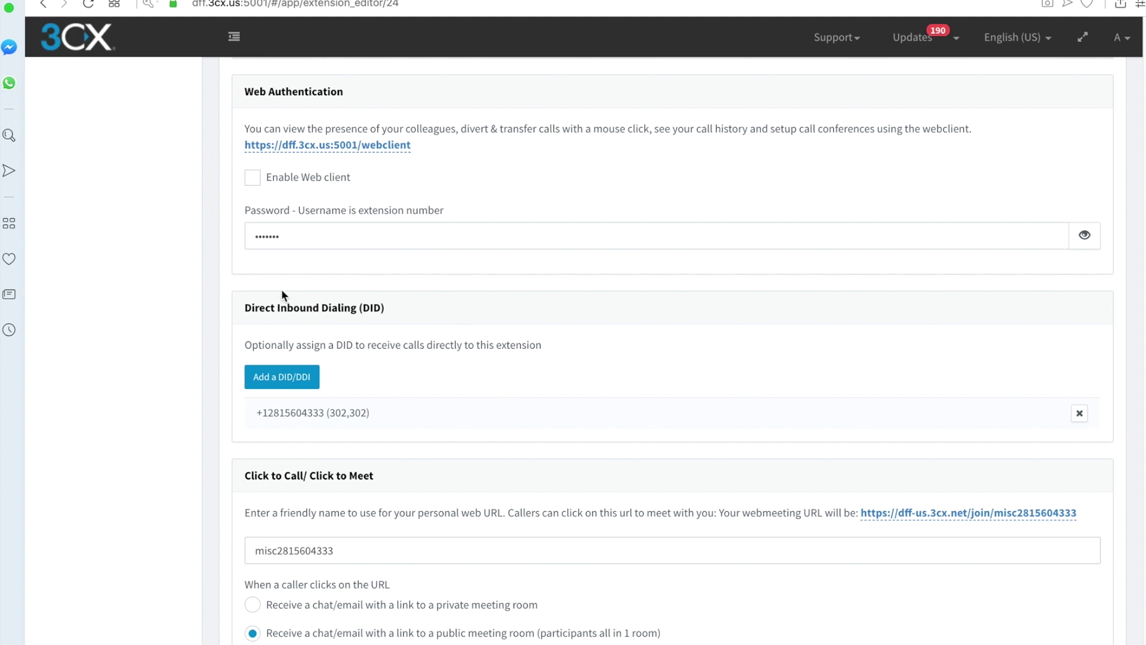
scroll(267, 286, up, 12)
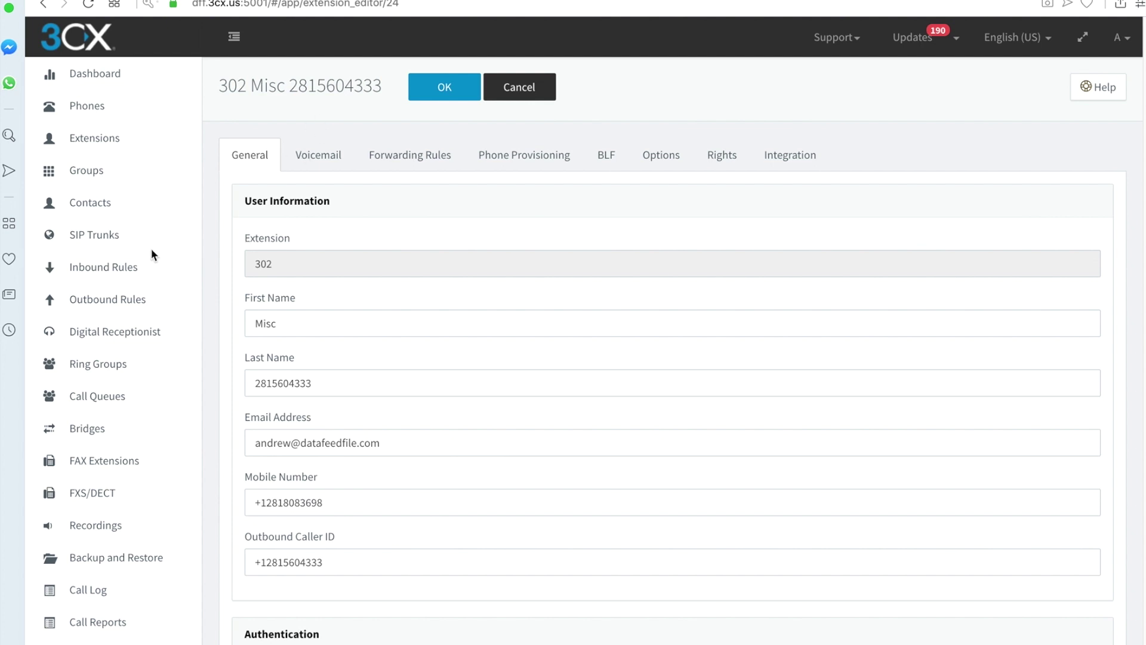
click(110, 142)
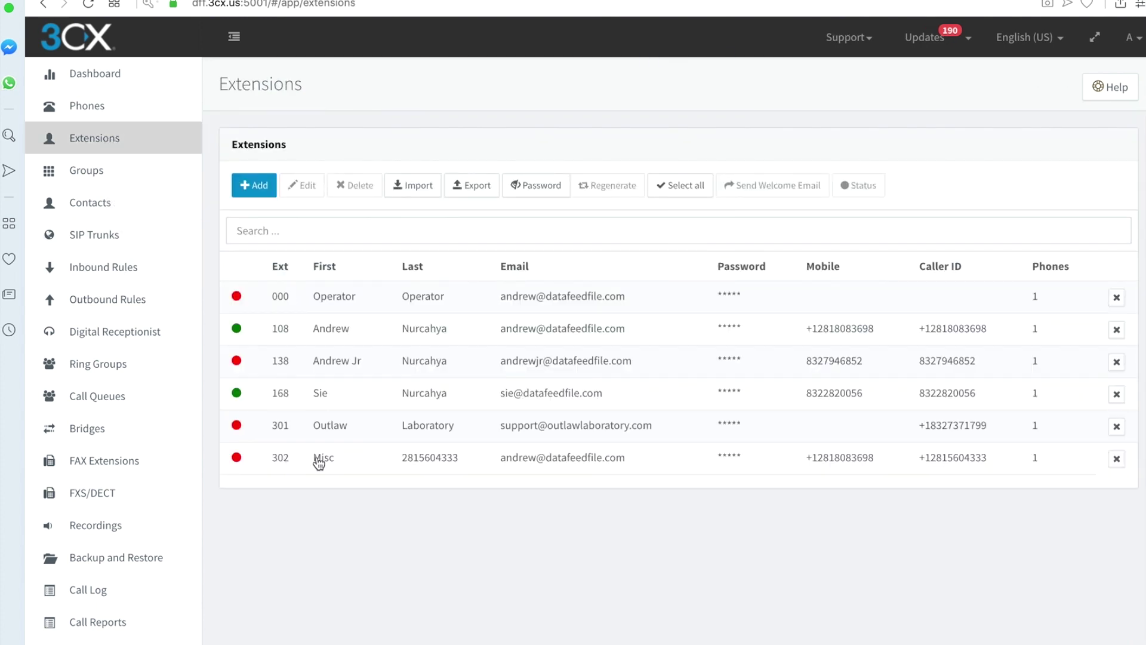
click(337, 465)
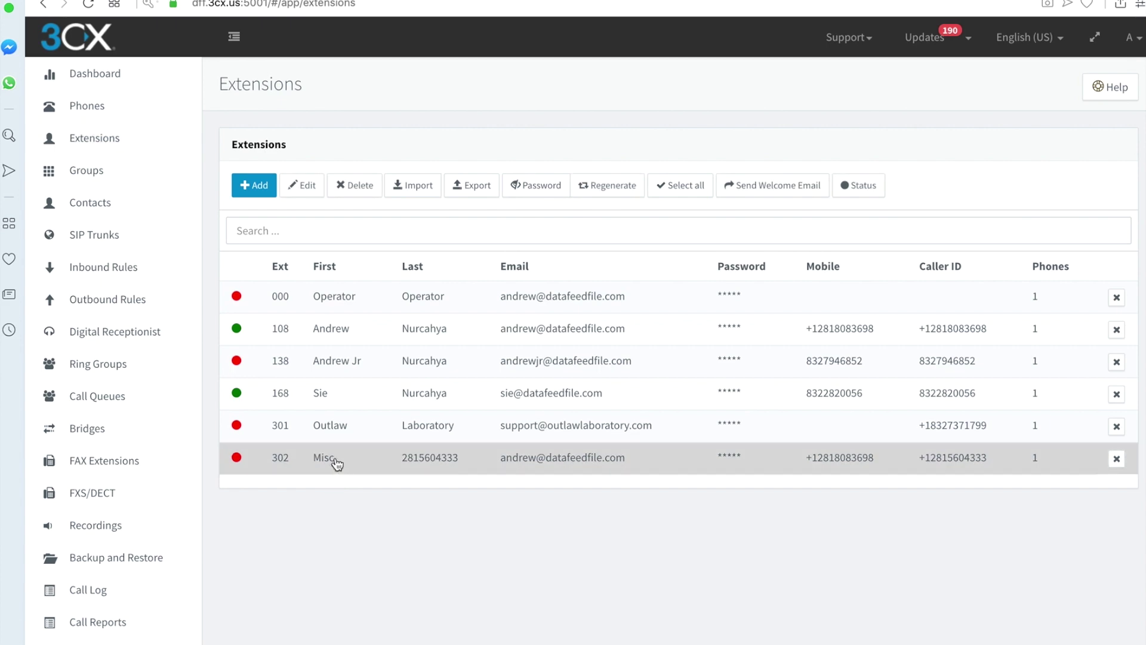
click(302, 185)
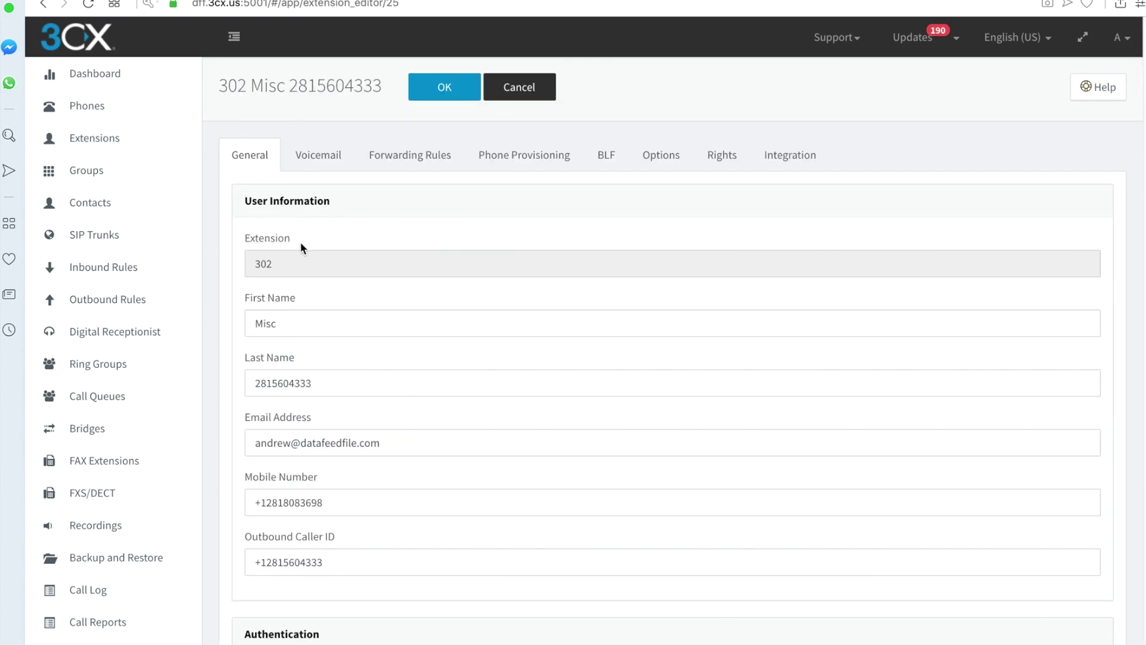
scroll(303, 245, down, 1)
scroll(309, 246, down, 10)
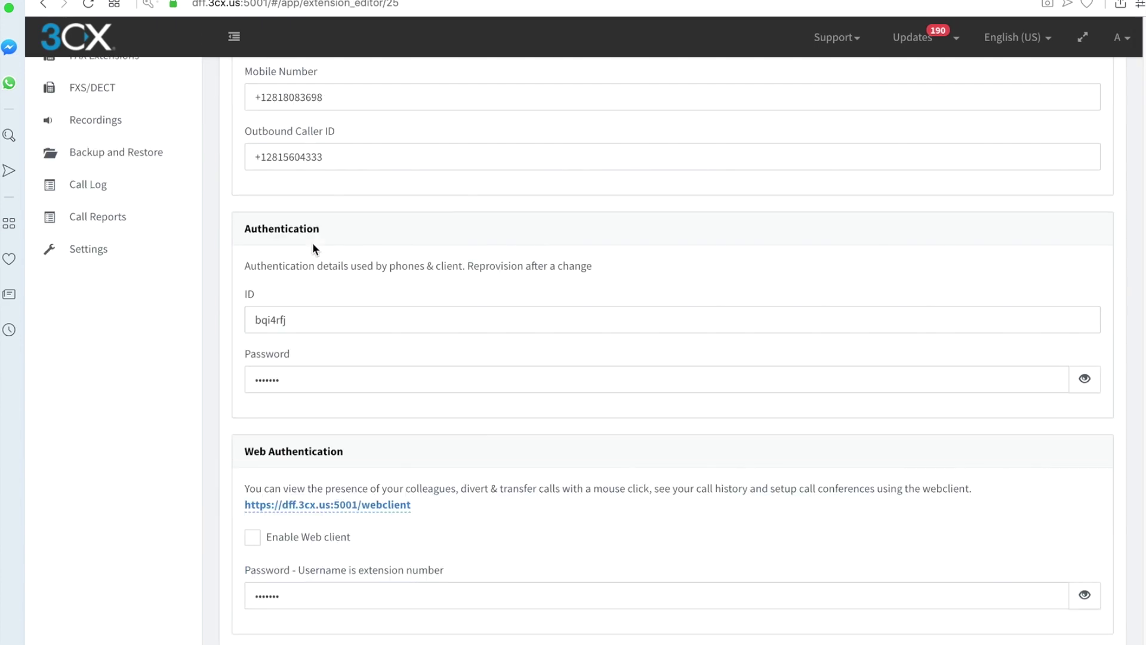
scroll(304, 245, down, 1)
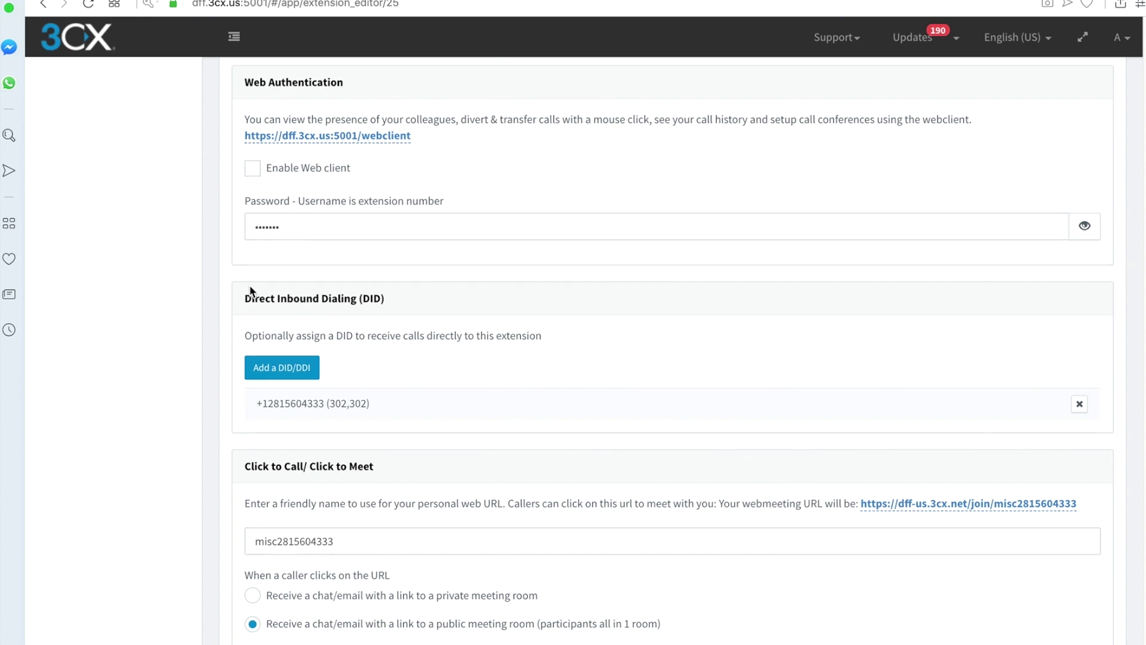
drag(245, 297, 420, 297)
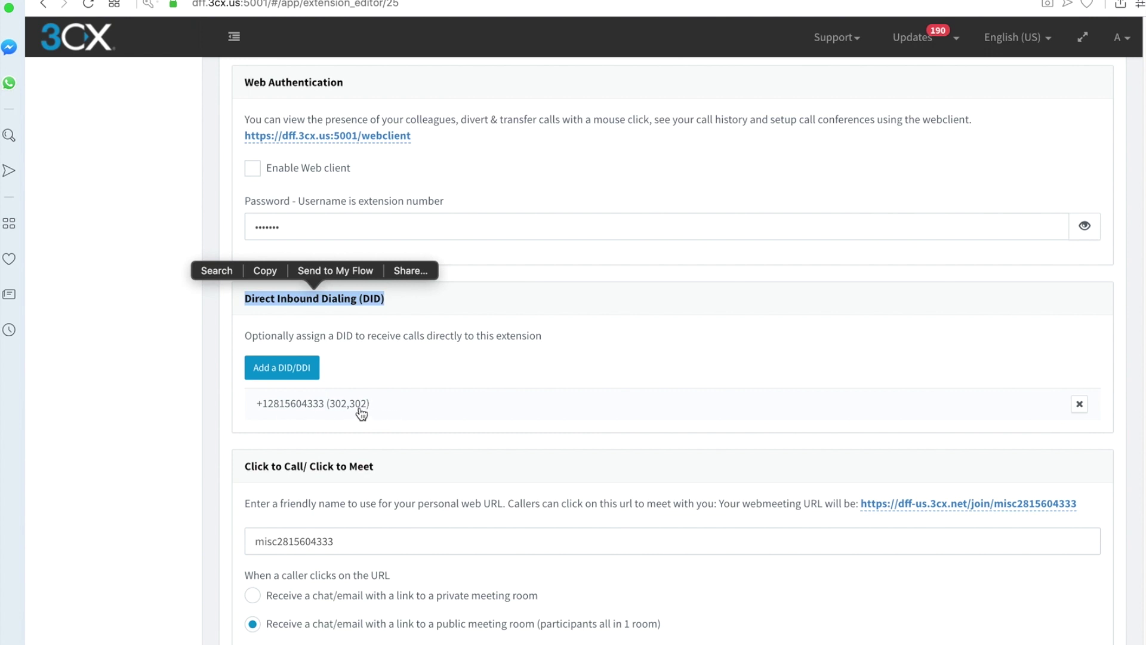
scroll(361, 411, up, 6)
scroll(360, 409, up, 7)
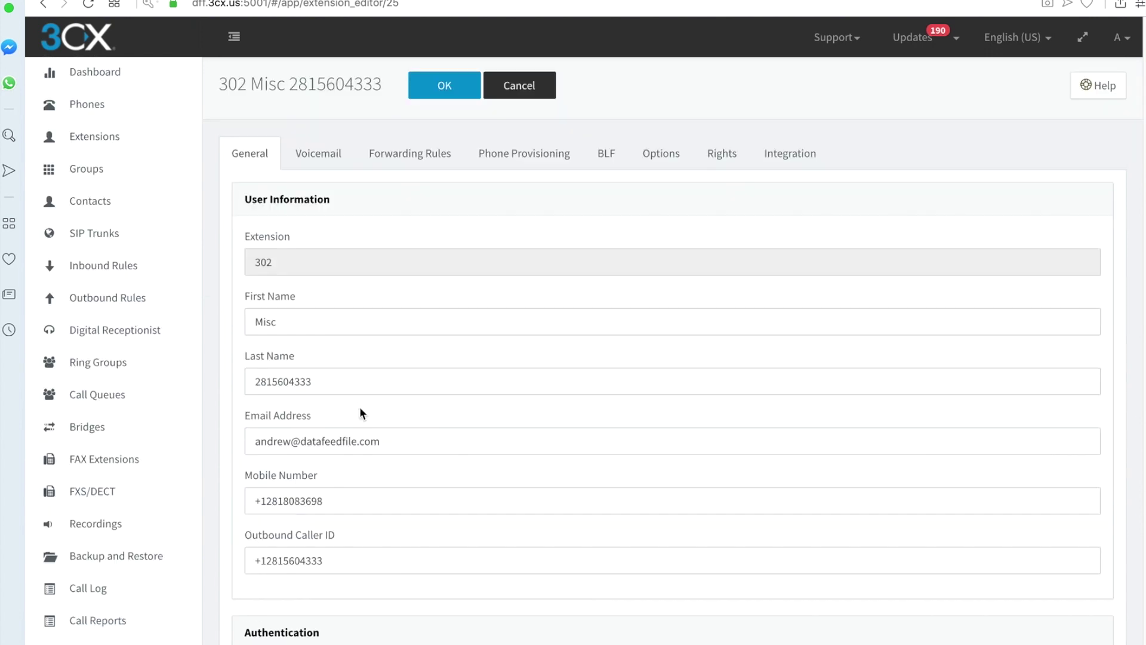
click(146, 266)
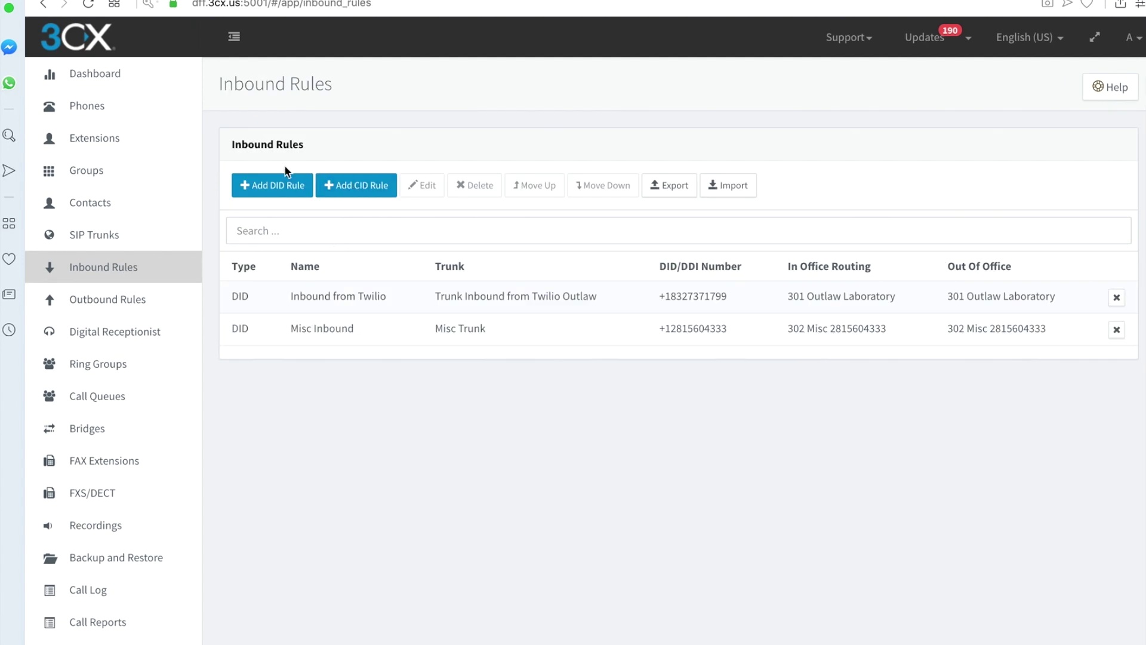
- Confirm the Misc Inbound rule sends office-hours and after-hours calls to 302 Misc, then return to Extensions
double_click(322, 336)
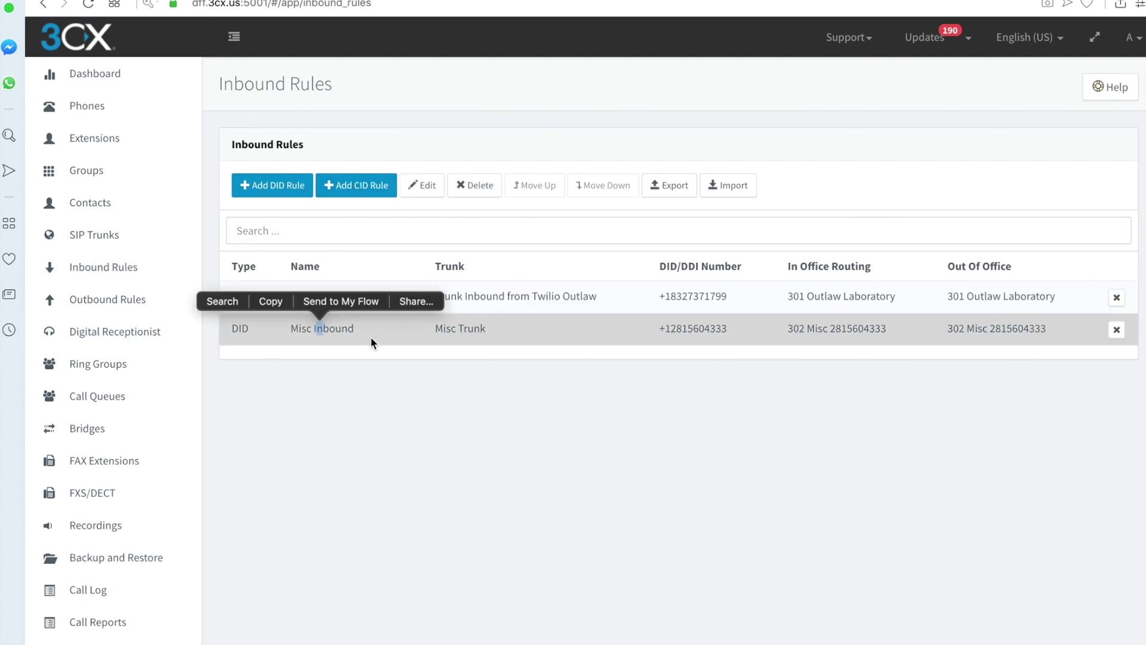
click(422, 185)
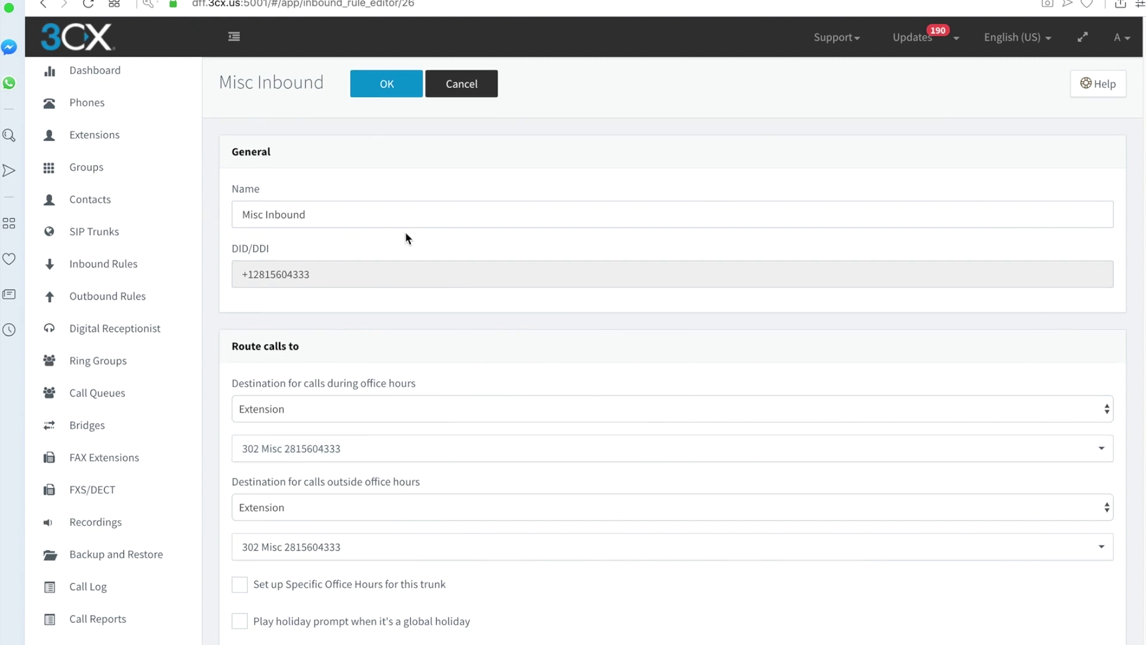
scroll(404, 239, down, 1)
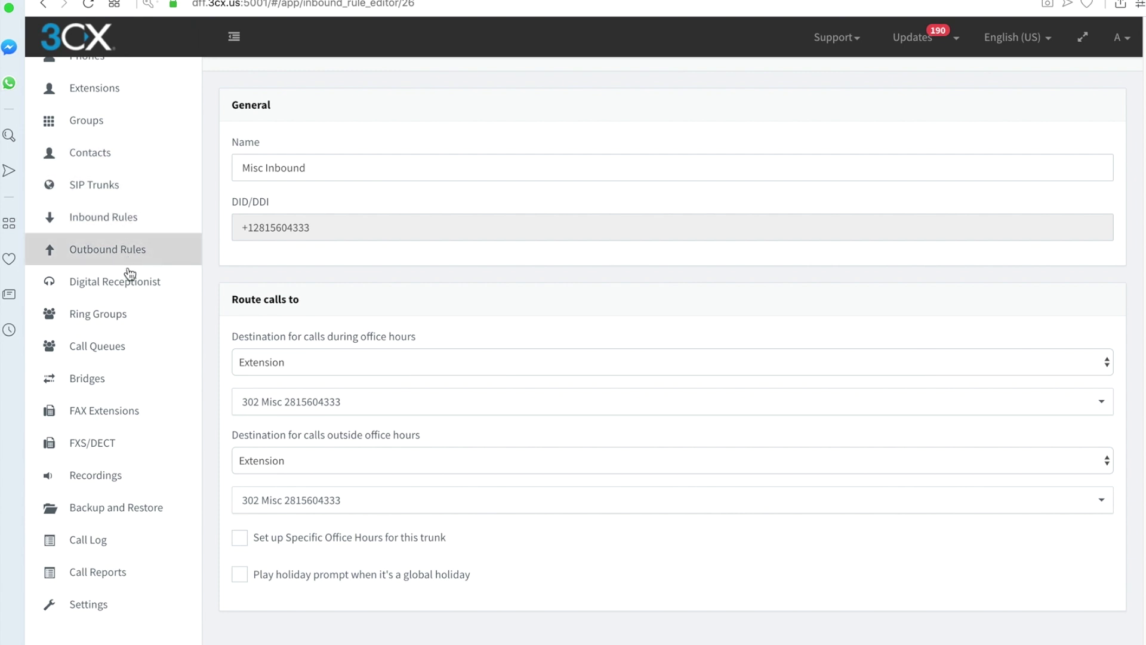
scroll(138, 294, up, 2)
click(143, 139)
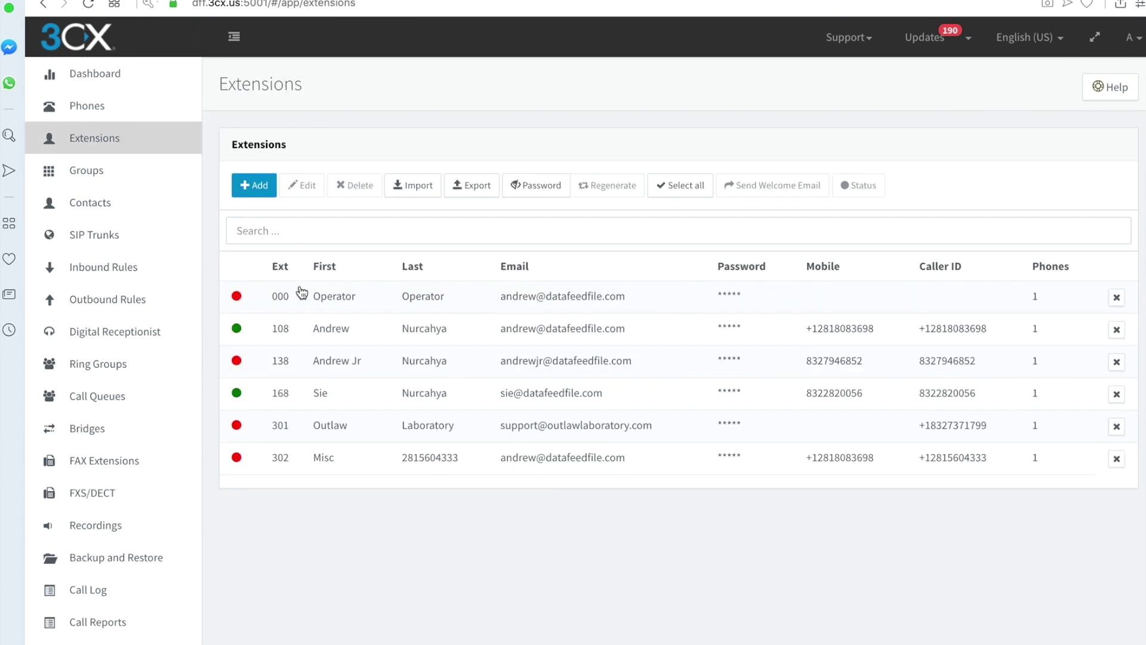
- Review extension 302 Misc's settings, voicemail, and forwarding rules sending unanswered calls to voicemail after 20 seconds
click(297, 464)
click(304, 185)
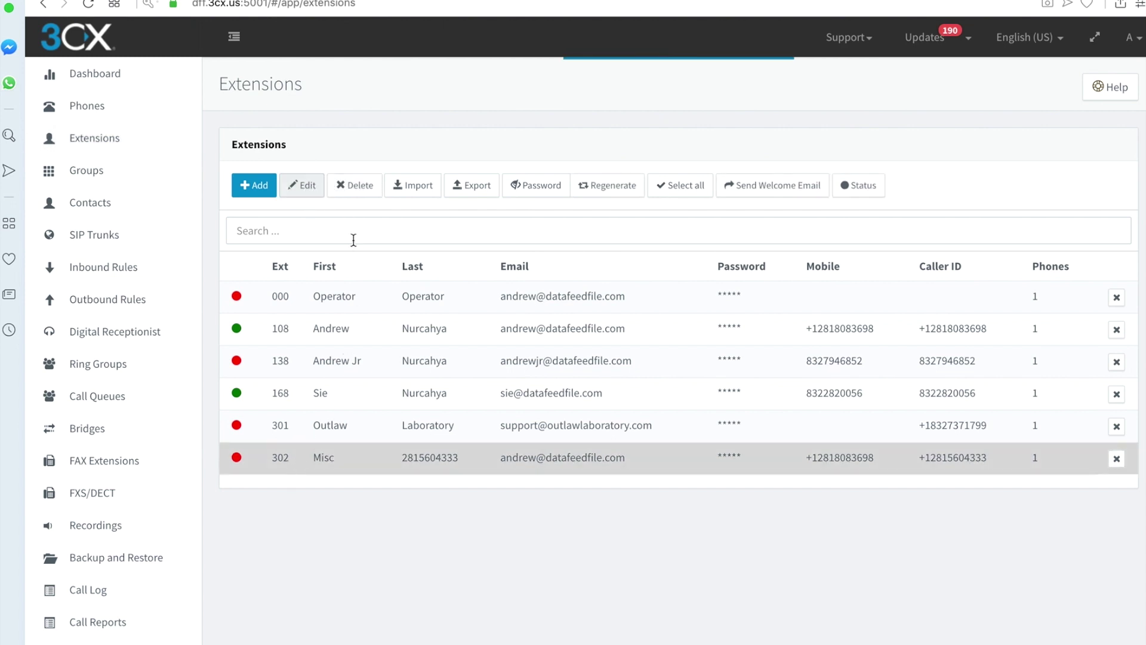
scroll(371, 388, down, 10)
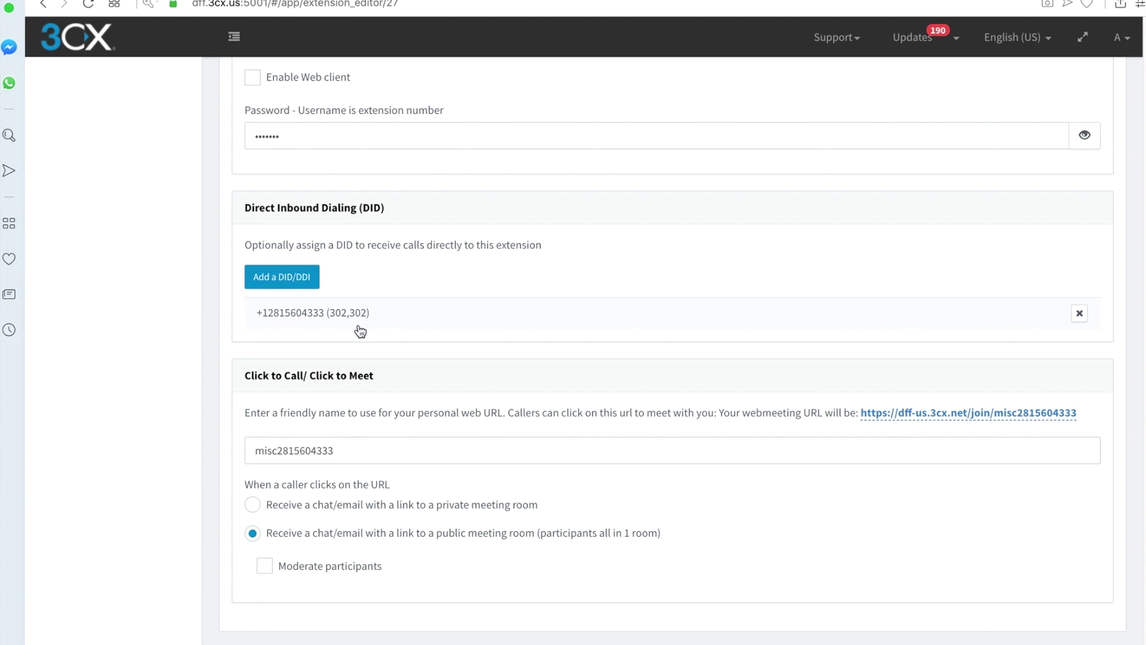
scroll(426, 378, up, 6)
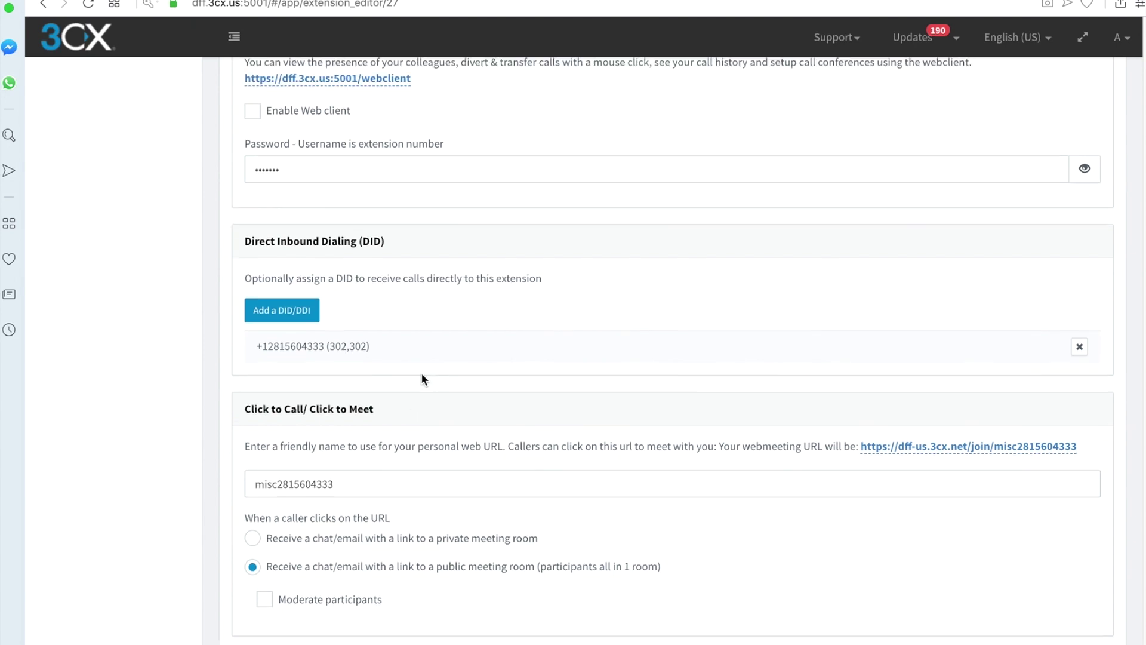
scroll(420, 373, up, 8)
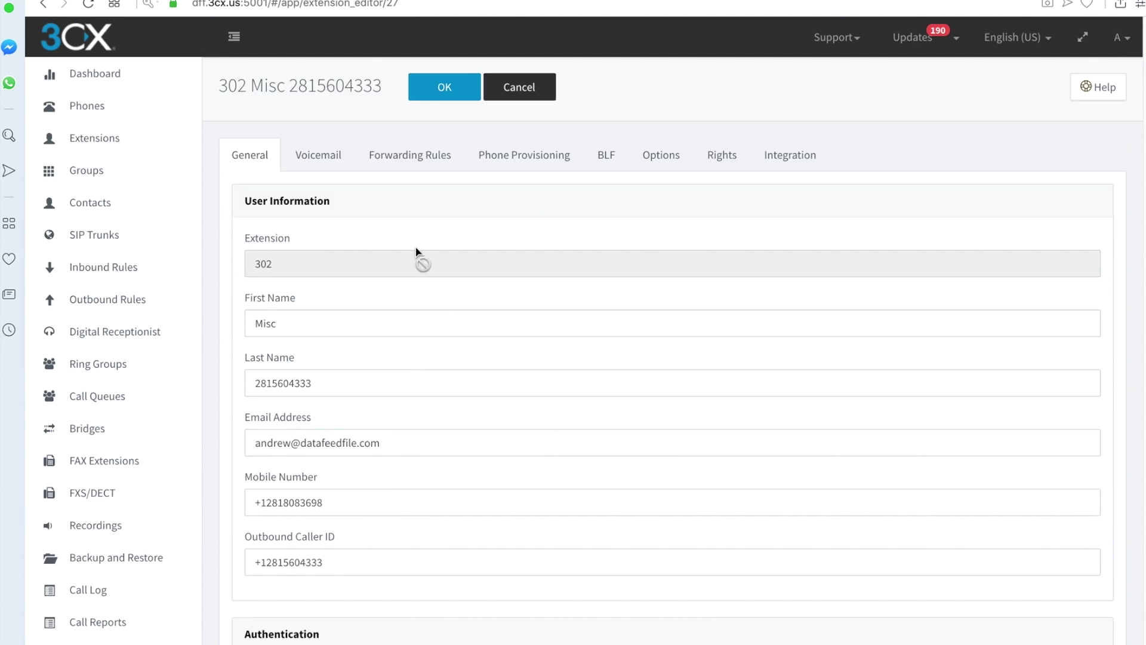
click(336, 162)
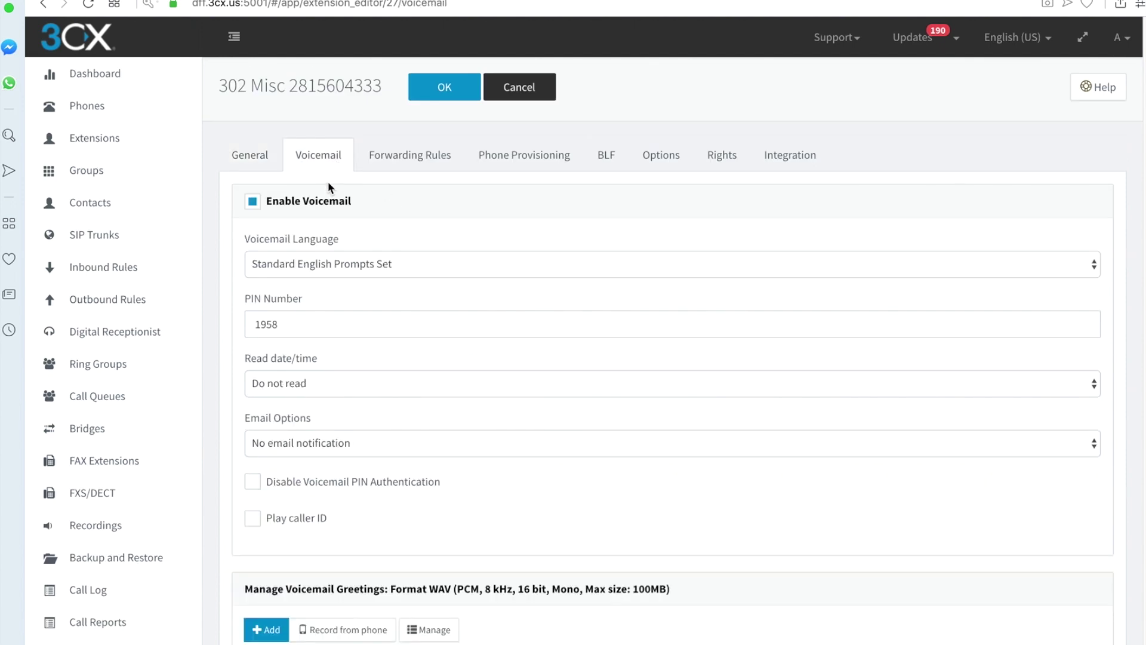
click(399, 158)
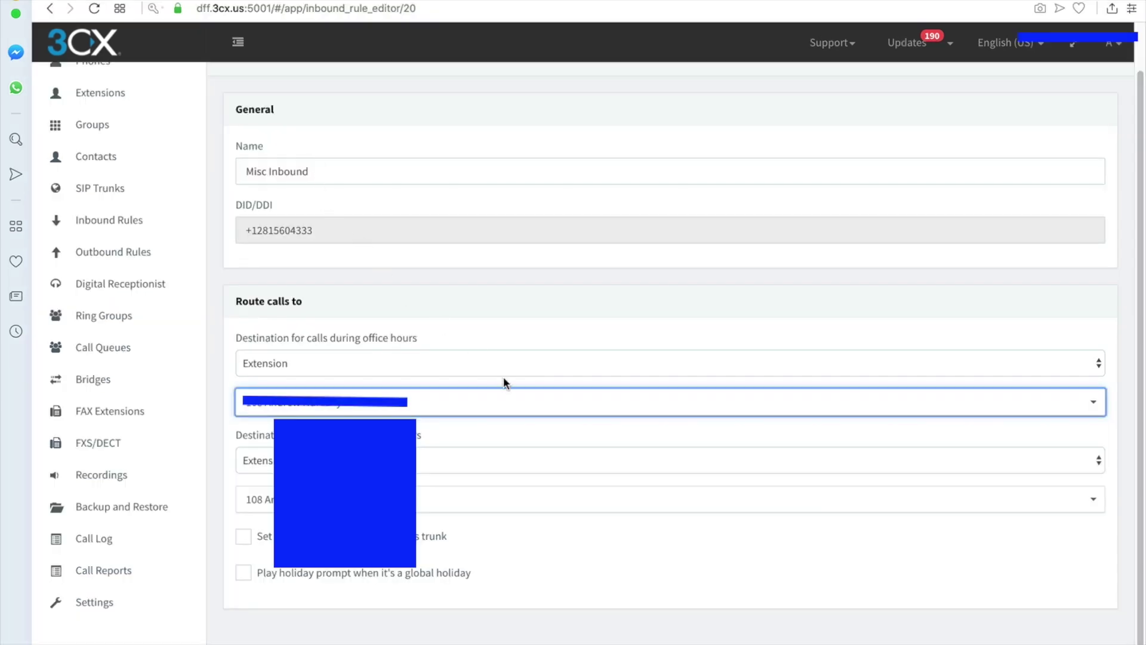
- Scroll to the top of the Misc Inbound rule's form to see its extension 108 destinations
scroll(473, 302, up, 2)
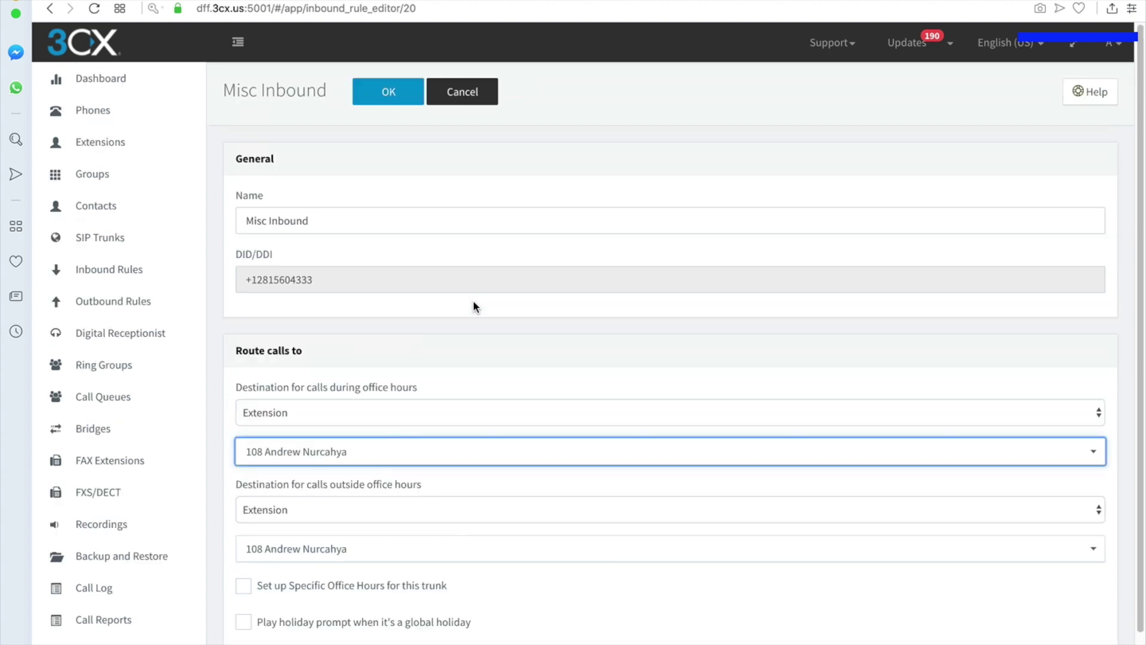